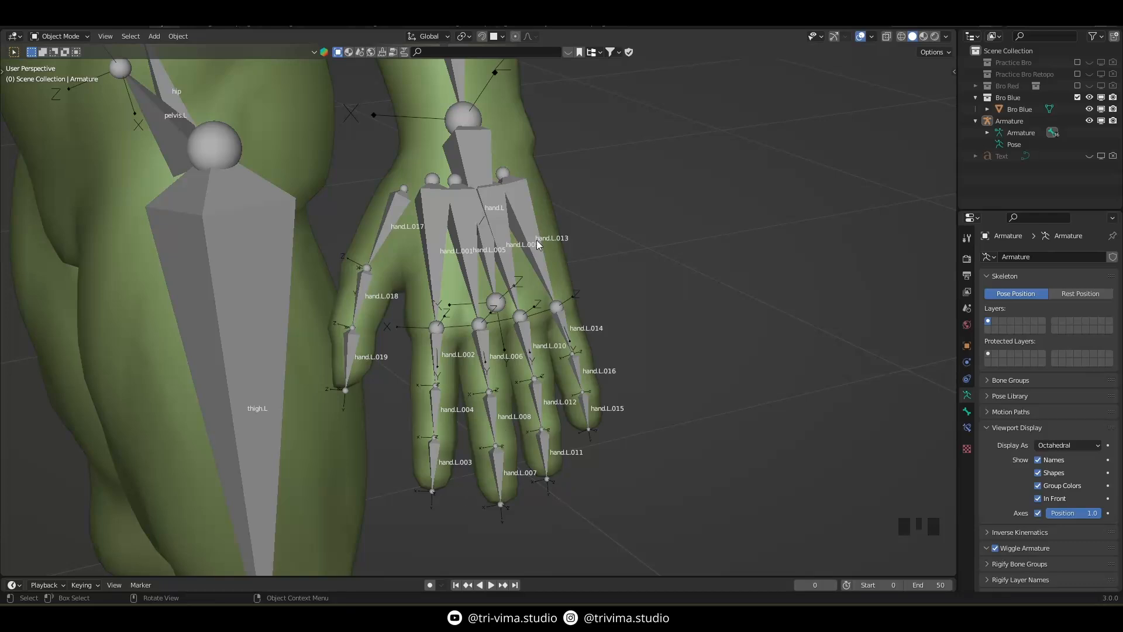
Step: Enter Edit Mode on the armature with the bone properties shown
{"action": "middle_click_drag", "start_coordinate": [536, 240], "coordinate": [533, 301], "text": "shift"}
{"action": "scroll", "coordinate": [533, 303], "scroll_direction": "up", "scroll_amount": 3}
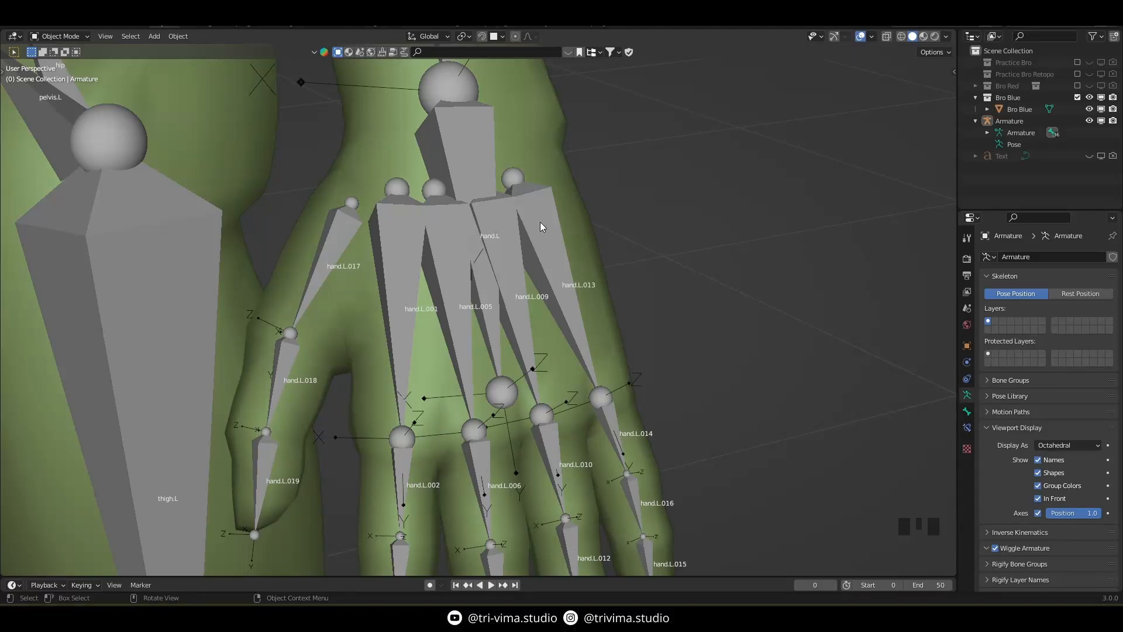
{"action": "left_click", "coordinate": [557, 280]}
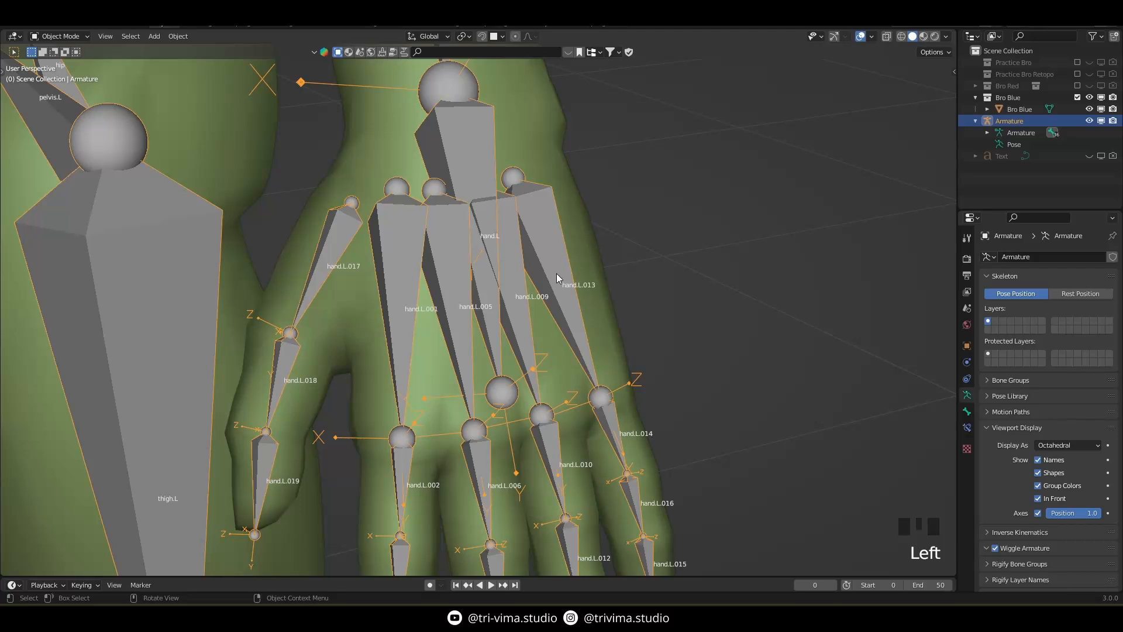
{"action": "left_click", "coordinate": [967, 411]}
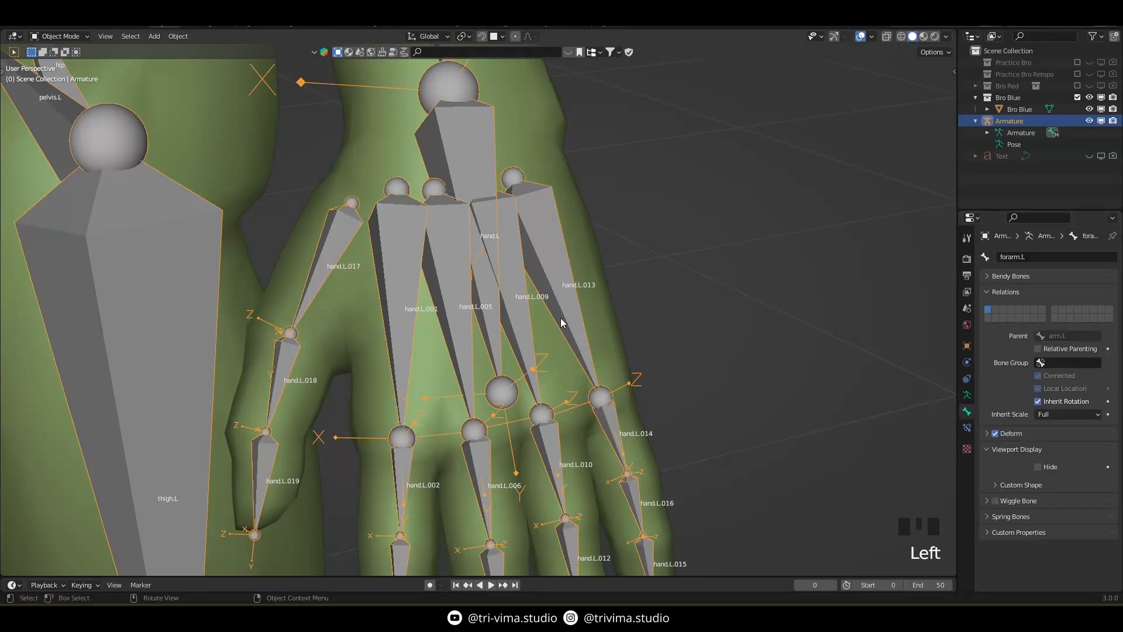
{"action": "key", "text": "ctrl+Tab"}
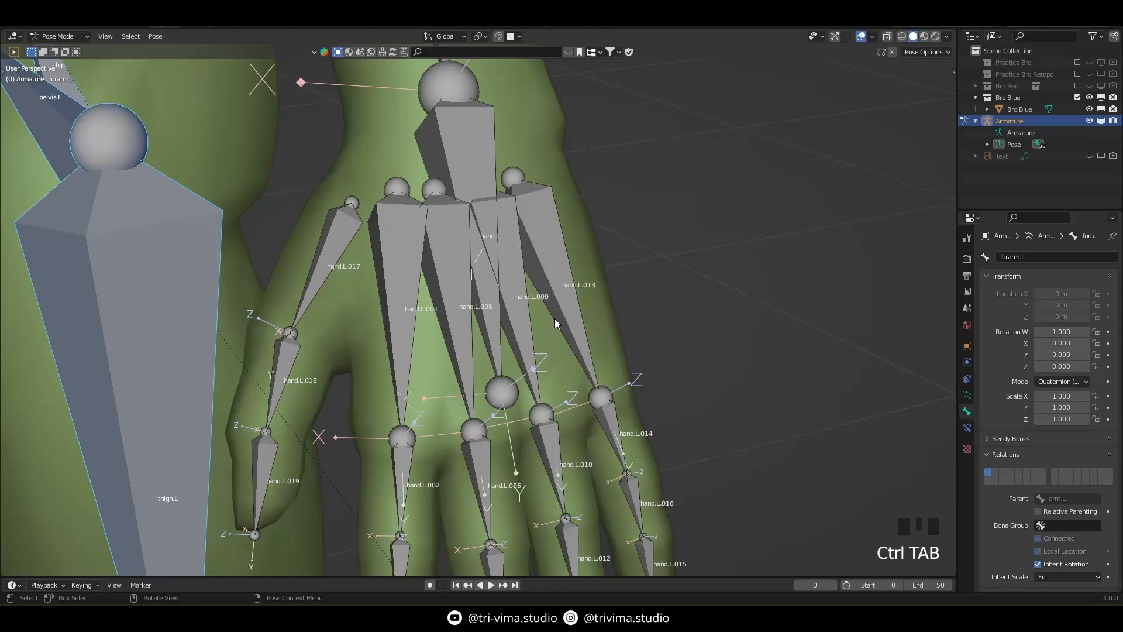
{"action": "key", "text": "ctrl+Tab"}
{"action": "key", "text": "Tab"}
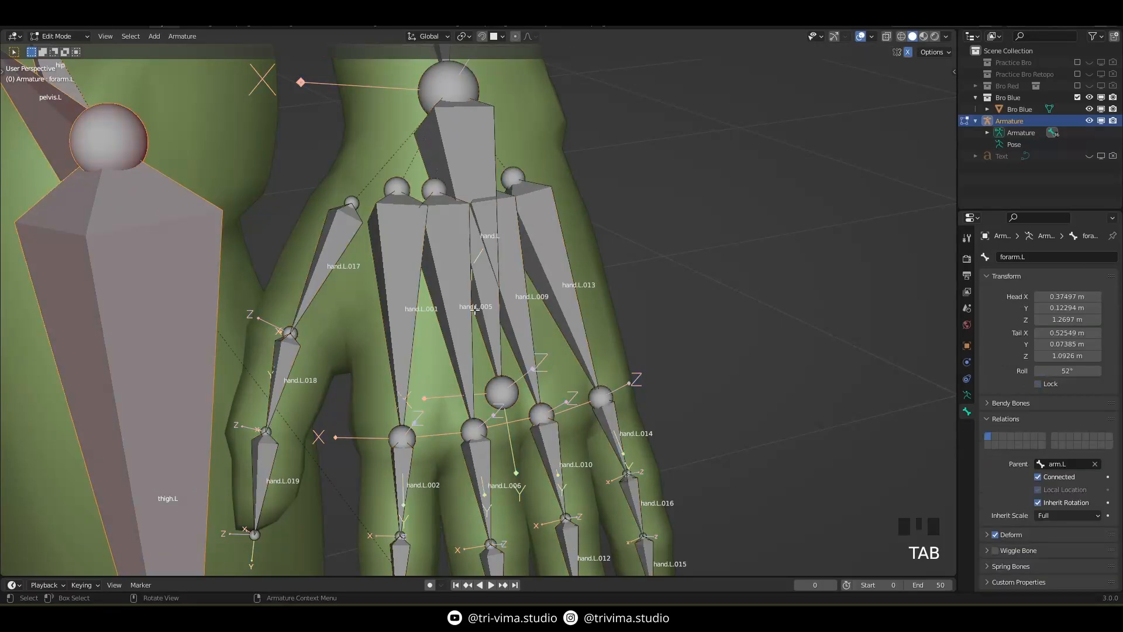
Step: Examine the names of the wrist bone and the palm bones in the left hand
{"action": "left_click", "coordinate": [558, 271]}
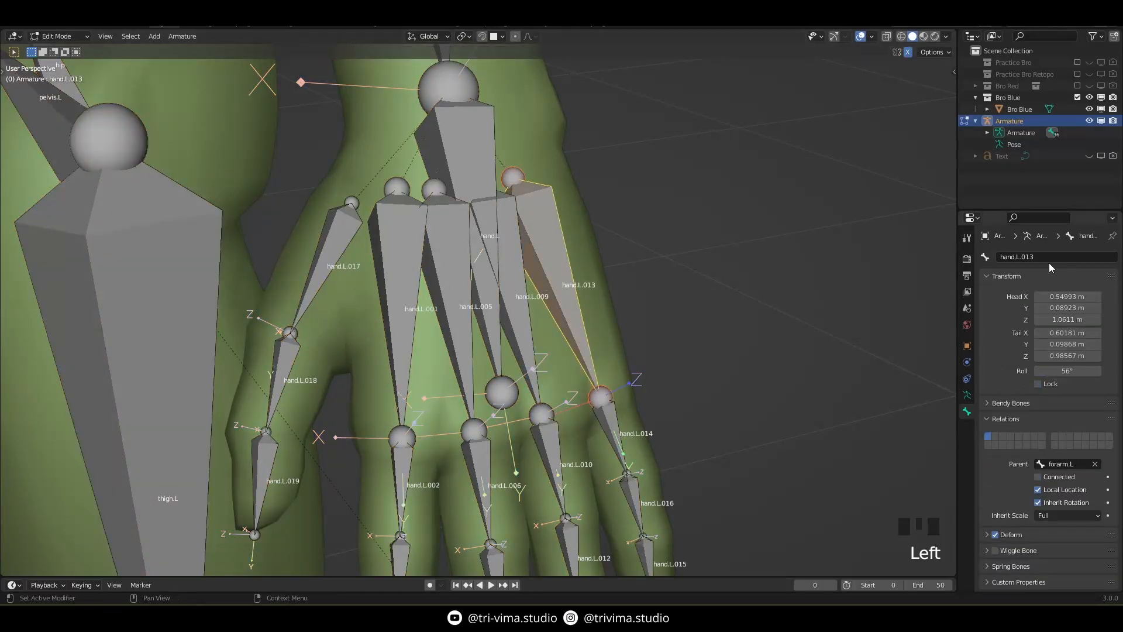
{"action": "left_click", "coordinate": [475, 162]}
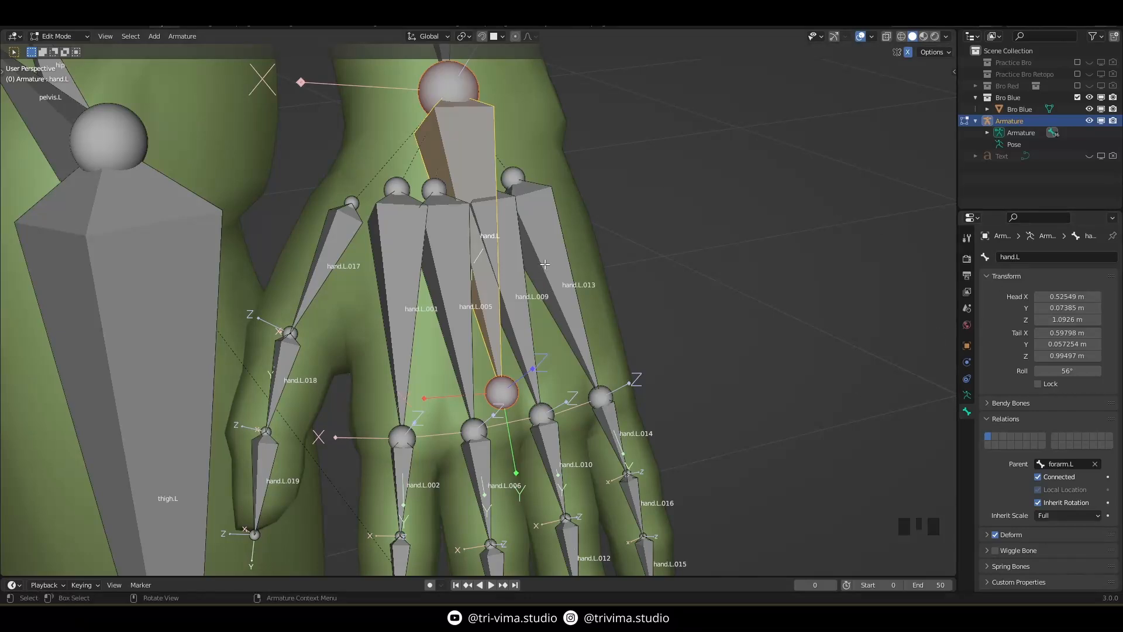
{"action": "left_click", "coordinate": [526, 278]}
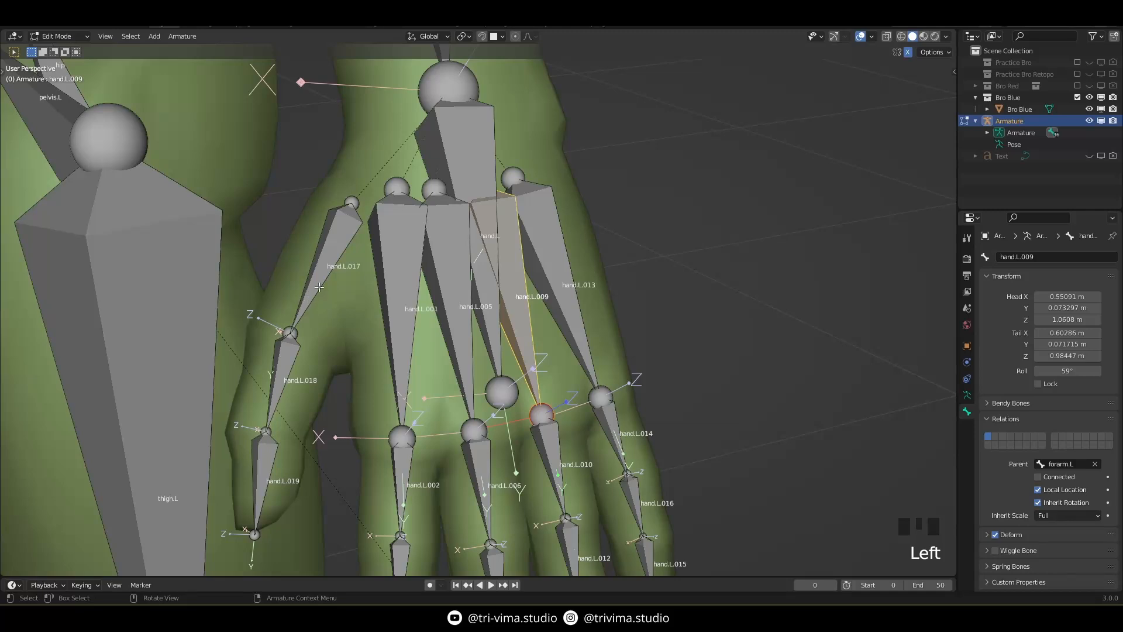
{"action": "left_click", "coordinate": [334, 277]}
{"action": "left_click", "coordinate": [398, 280]}
{"action": "left_click", "coordinate": [496, 315]}
{"action": "left_click", "coordinate": [491, 319]}
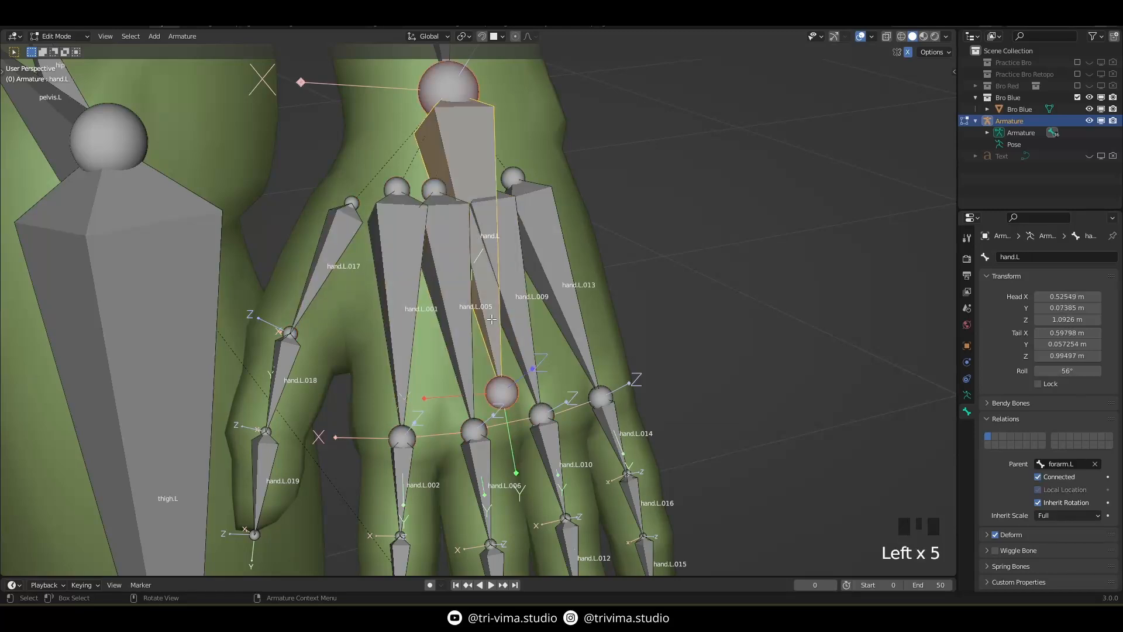
{"action": "left_click", "coordinate": [549, 307]}
{"action": "left_click", "coordinate": [559, 289]}
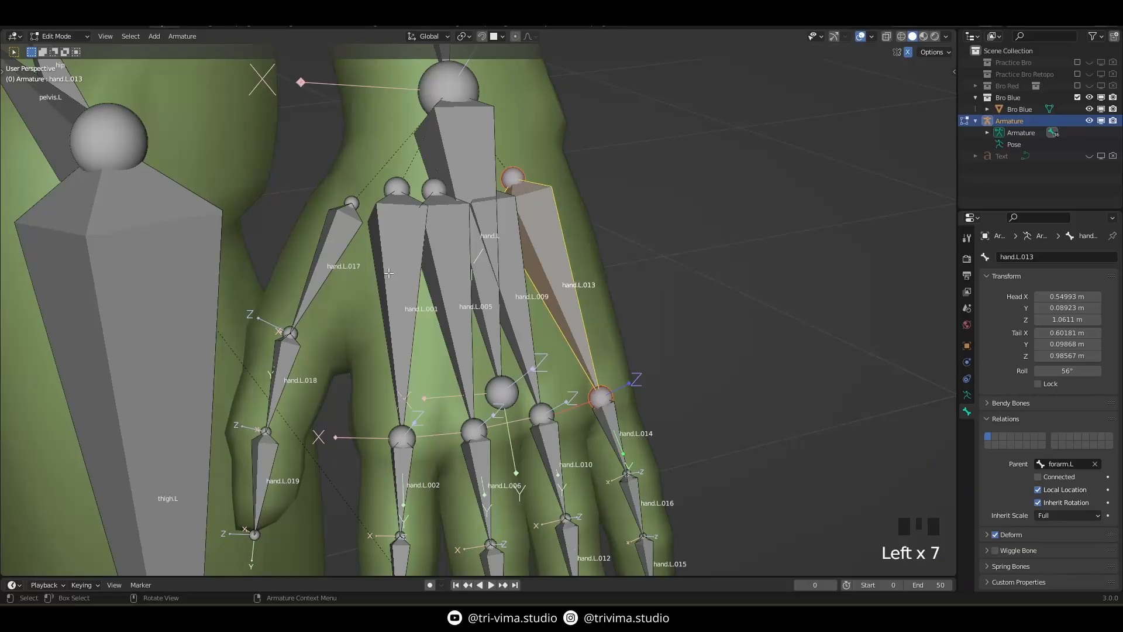
Step: Rename the thumb's base bone hand.L.017 to hand1.L and copy the new name
{"action": "left_click", "coordinate": [328, 266]}
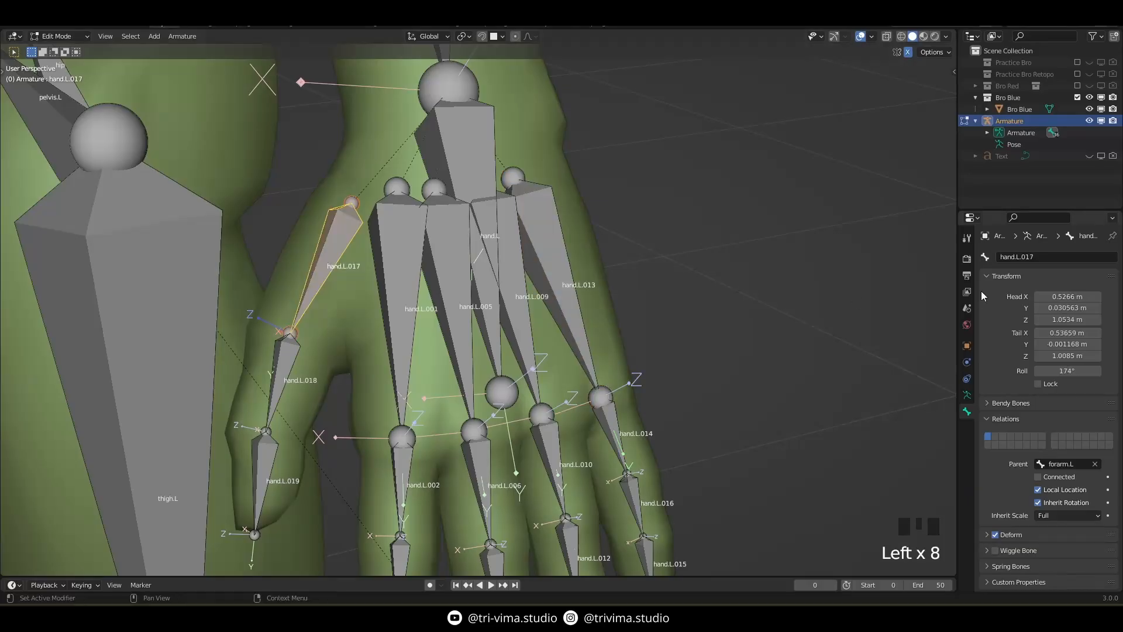
{"action": "left_click", "coordinate": [1014, 257]}
{"action": "type", "text": "1"}
{"action": "key", "text": "shift+Right"}
{"action": "key", "text": "shift+Right"}
{"action": "key", "text": "shift+Right"}
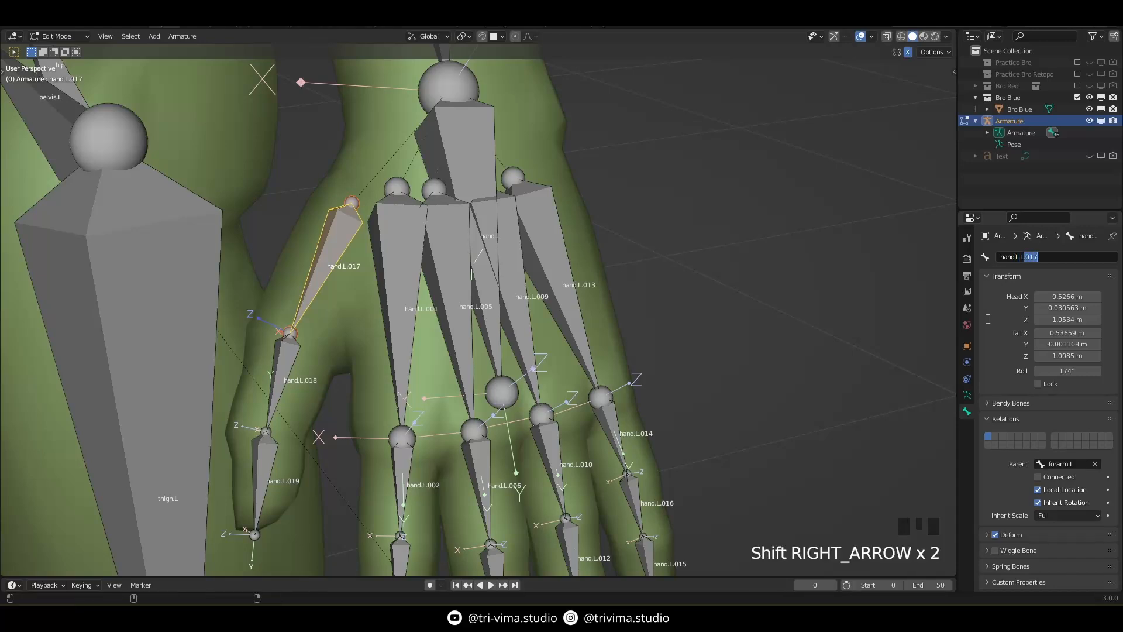
{"action": "key", "text": "BackSpace"}
{"action": "left_click_drag", "start_coordinate": [1026, 257], "coordinate": [999, 256]}
{"action": "key", "text": "ctrl+c"}
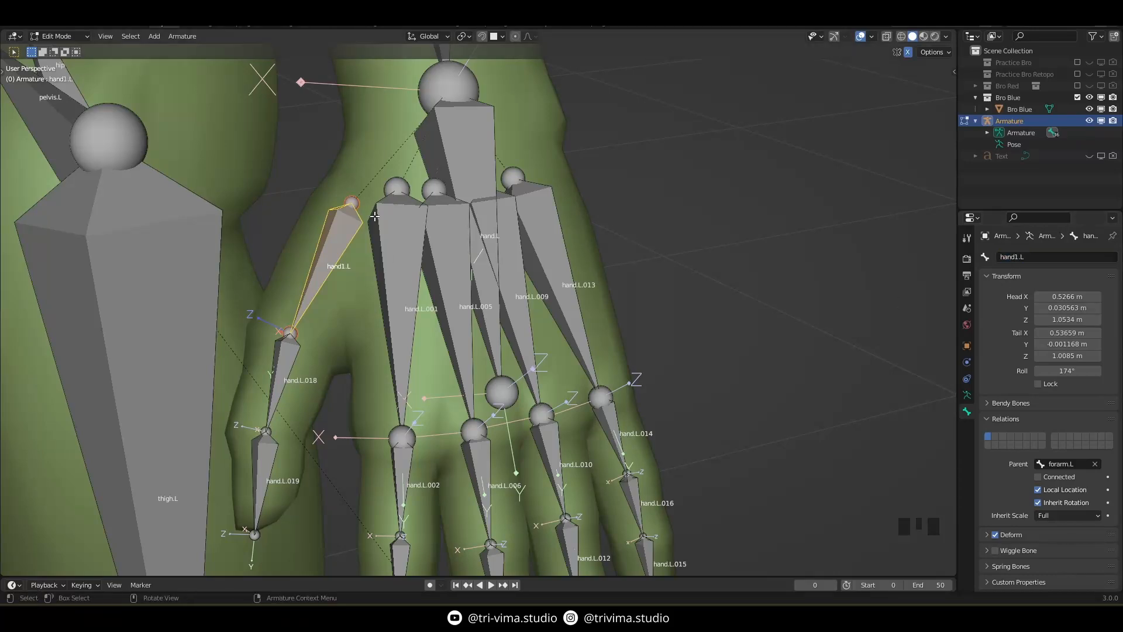
Step: Rename the index finger's palm bone hand.L.001 to hand2.L
{"action": "left_click", "coordinate": [398, 271]}
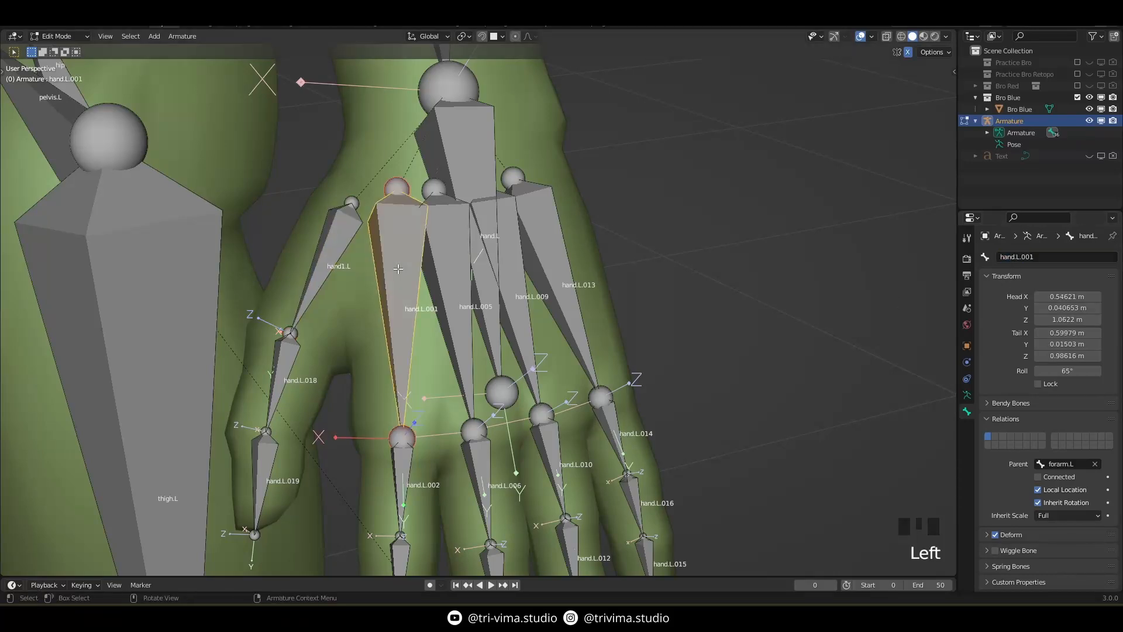
{"action": "double_click", "coordinate": [1021, 258]}
{"action": "key", "text": "ctrl+v"}
{"action": "left_click", "coordinate": [1018, 264]}
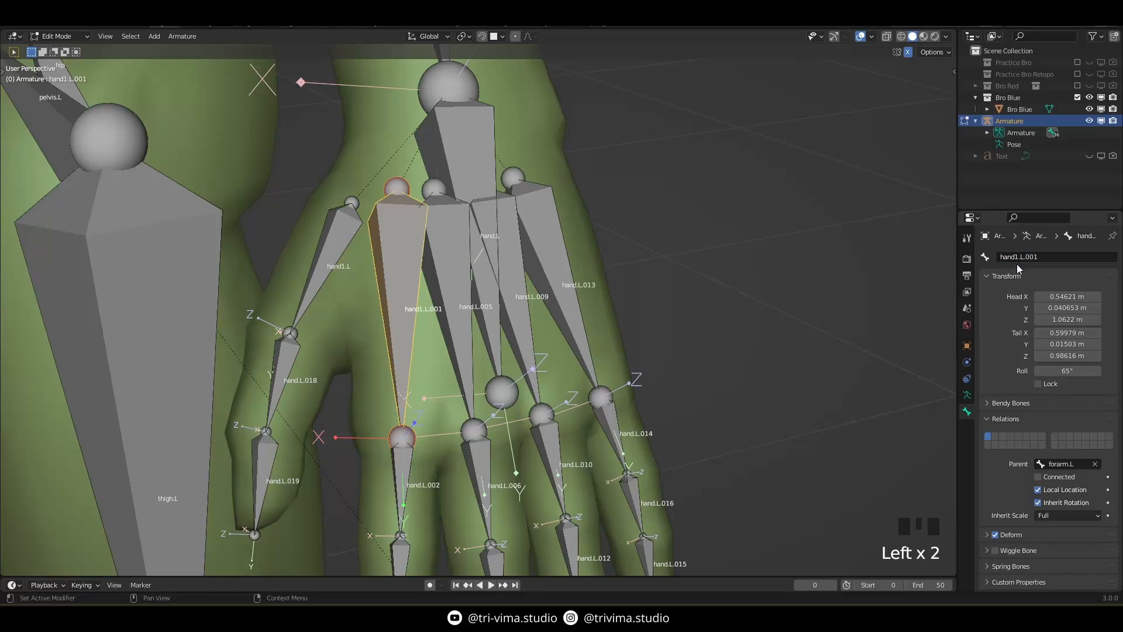
{"action": "left_click", "coordinate": [1017, 257]}
{"action": "left_click", "coordinate": [1017, 274]}
{"action": "left_click", "coordinate": [1015, 256]}
{"action": "left_click", "coordinate": [1016, 257]}
{"action": "key", "text": "shift+Right"}
{"action": "left_click_drag", "start_coordinate": [1047, 258], "coordinate": [1024, 260]}
{"action": "key", "text": "BackSpace"}
{"action": "key", "text": "Return"}
Step: Rename the middle finger's palm bone hand.L.005 to hand3.L
{"action": "left_click", "coordinate": [455, 279]}
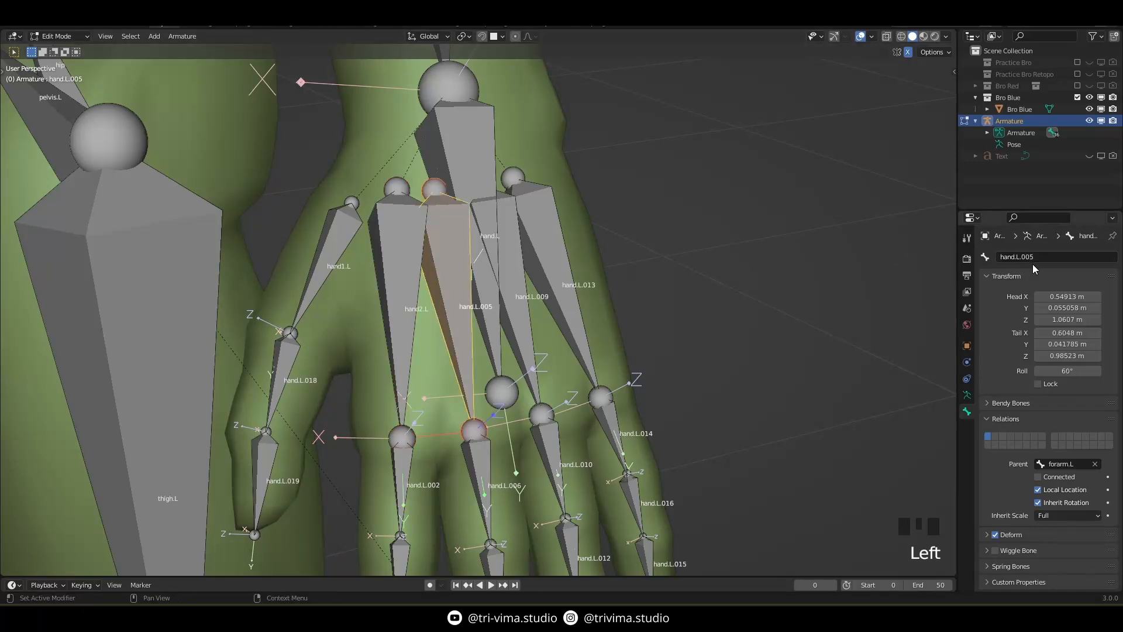
{"action": "double_click", "coordinate": [1017, 258]}
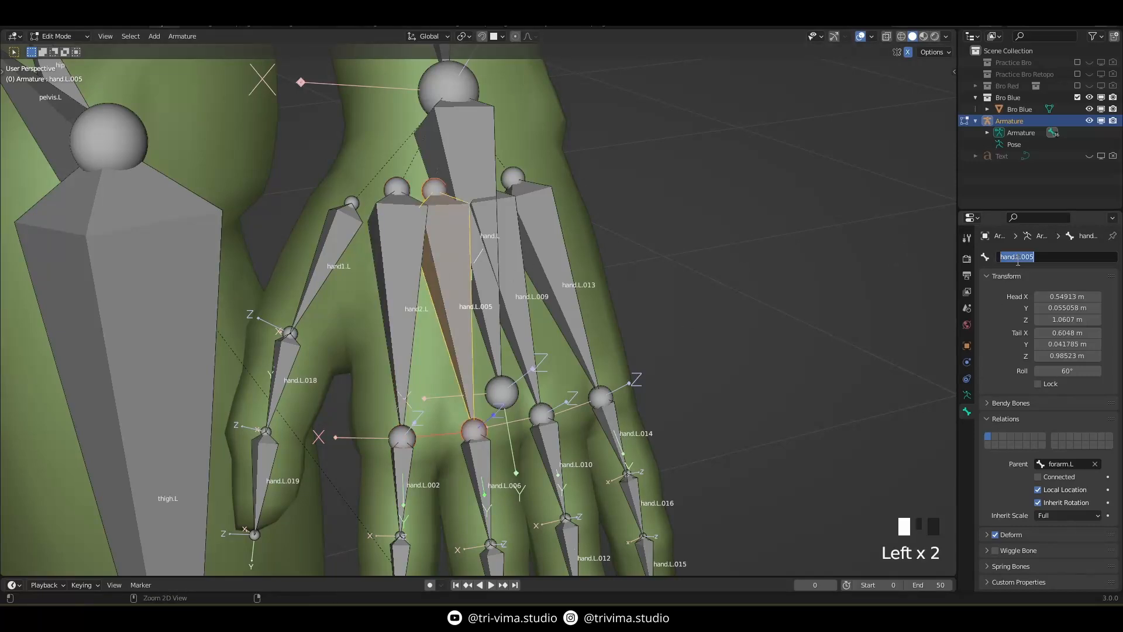
{"action": "type", "text": "hand3.L"}
{"action": "key", "text": "Left"}
{"action": "key", "text": "Left"}
{"action": "key", "text": "shift+Left"}
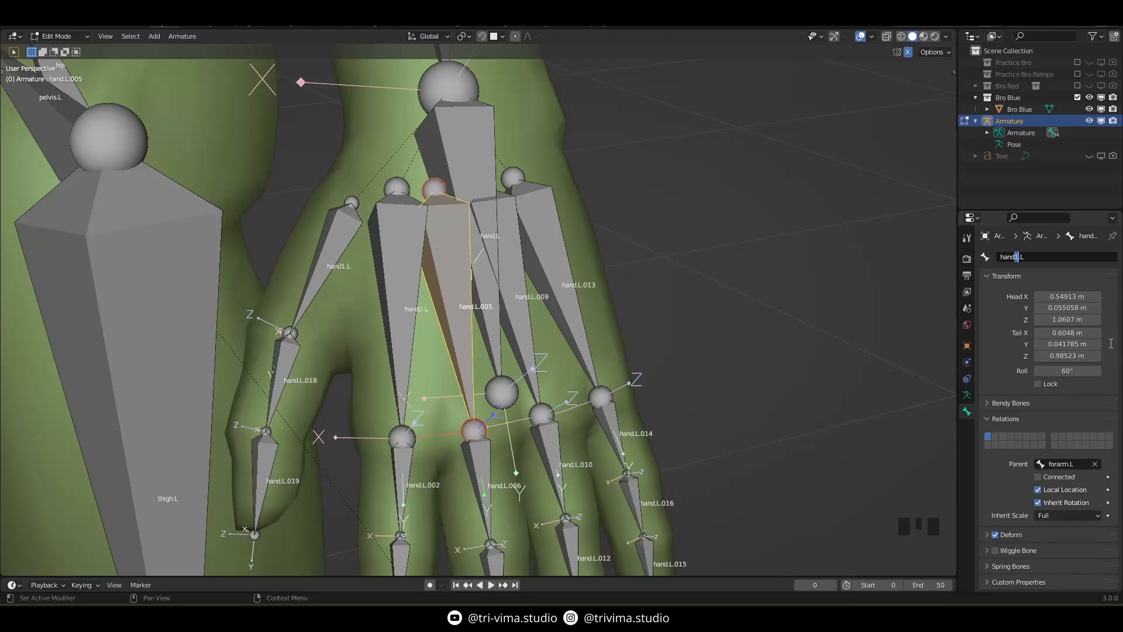
{"action": "type", "text": "3"}
{"action": "key", "text": "Right"}
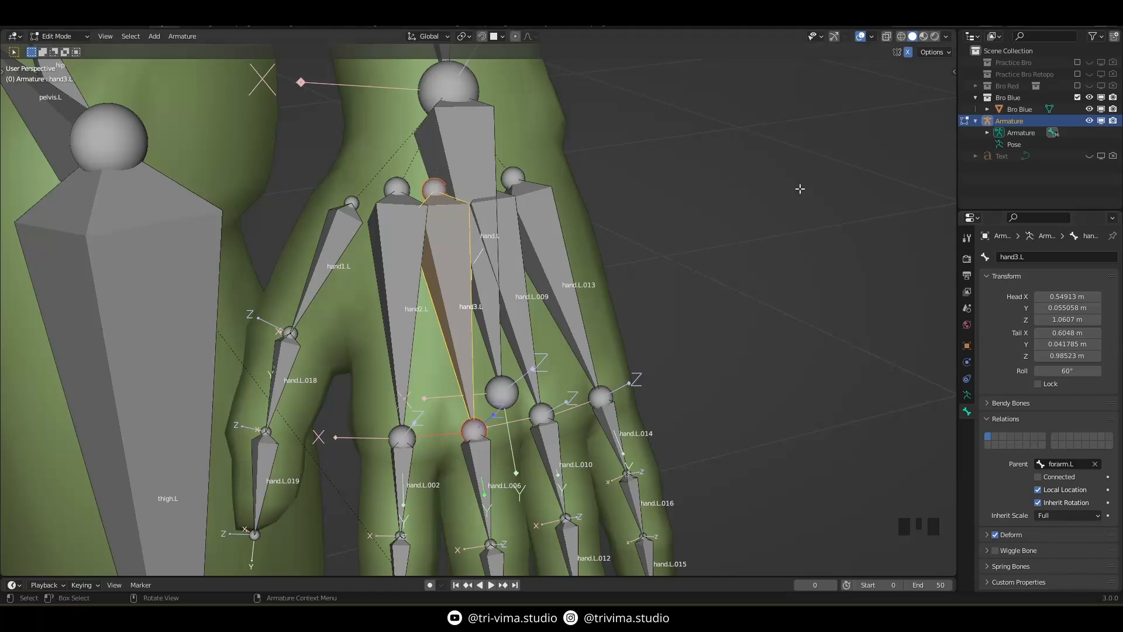
Step: Rename the ring finger's palm bone hand.L.009 to hand4.L
{"action": "left_click", "coordinate": [527, 318]}
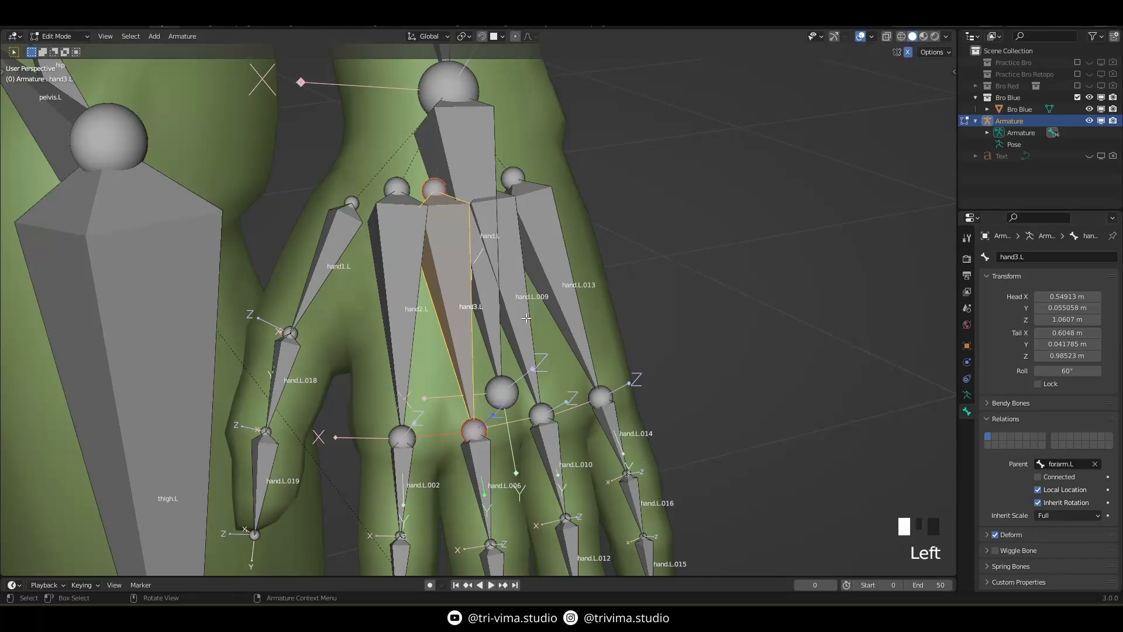
{"action": "left_click", "coordinate": [1029, 257]}
{"action": "type", "text": "hand1.L"}
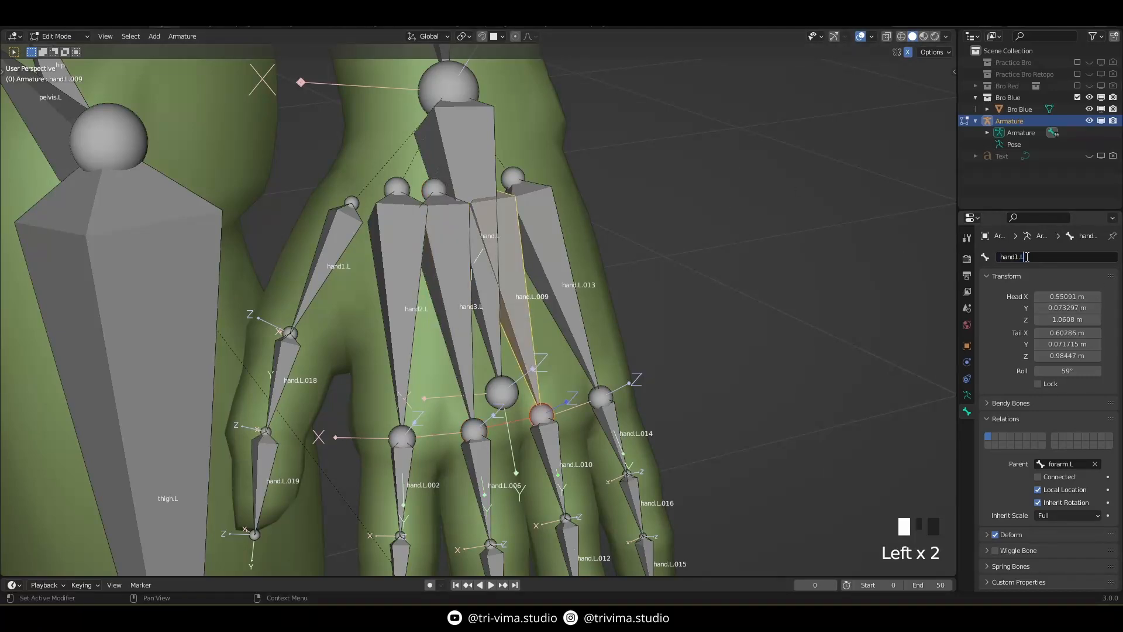
{"action": "key", "text": "Left"}
{"action": "key", "text": "Left"}
{"action": "key", "text": "Left"}
{"action": "key", "text": "shift+Right"}
{"action": "type", "text": "4"}
{"action": "key", "text": "Return"}
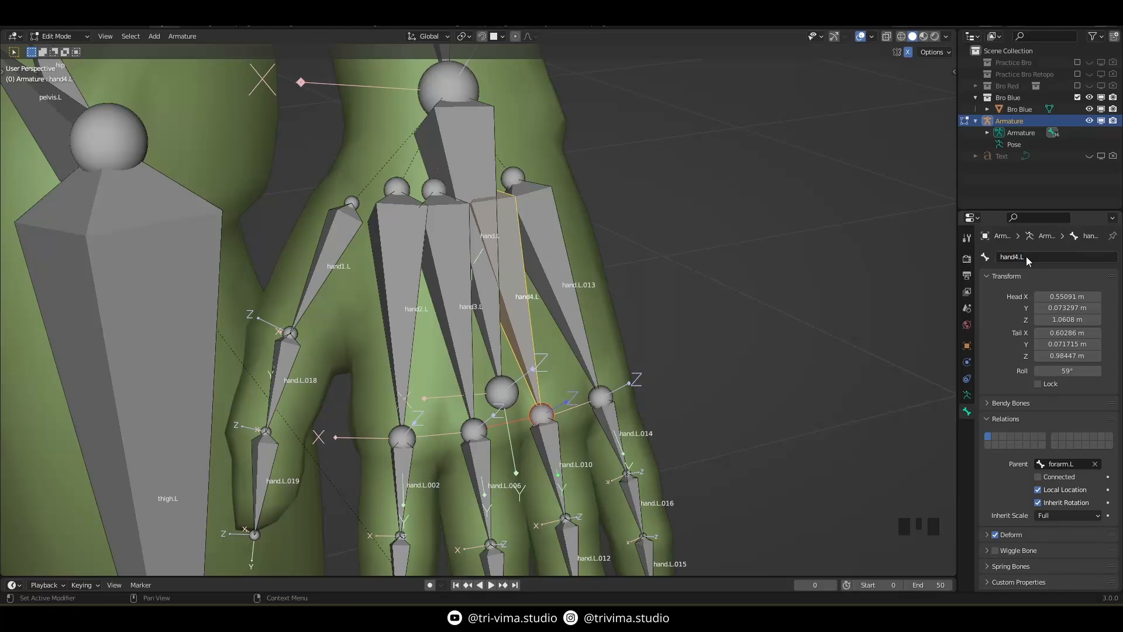
Step: Rename the little finger's palm bone hand.L.013 to hand5.L
{"action": "left_click", "coordinate": [571, 257]}
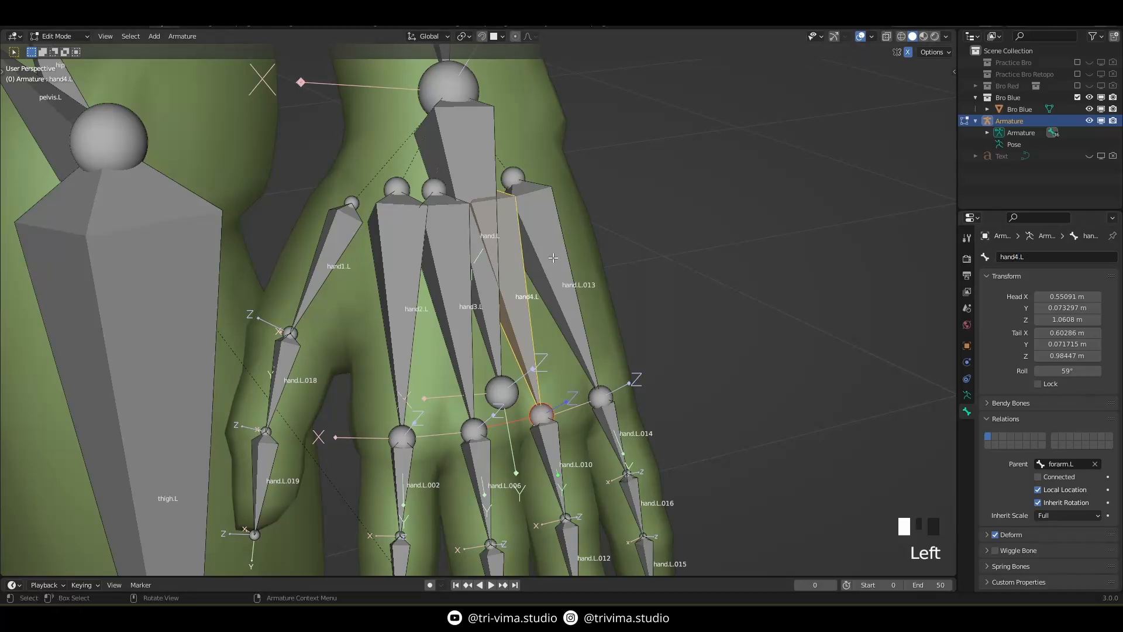
{"action": "double_click", "coordinate": [1015, 258]}
{"action": "type", "text": "hand5.L"}
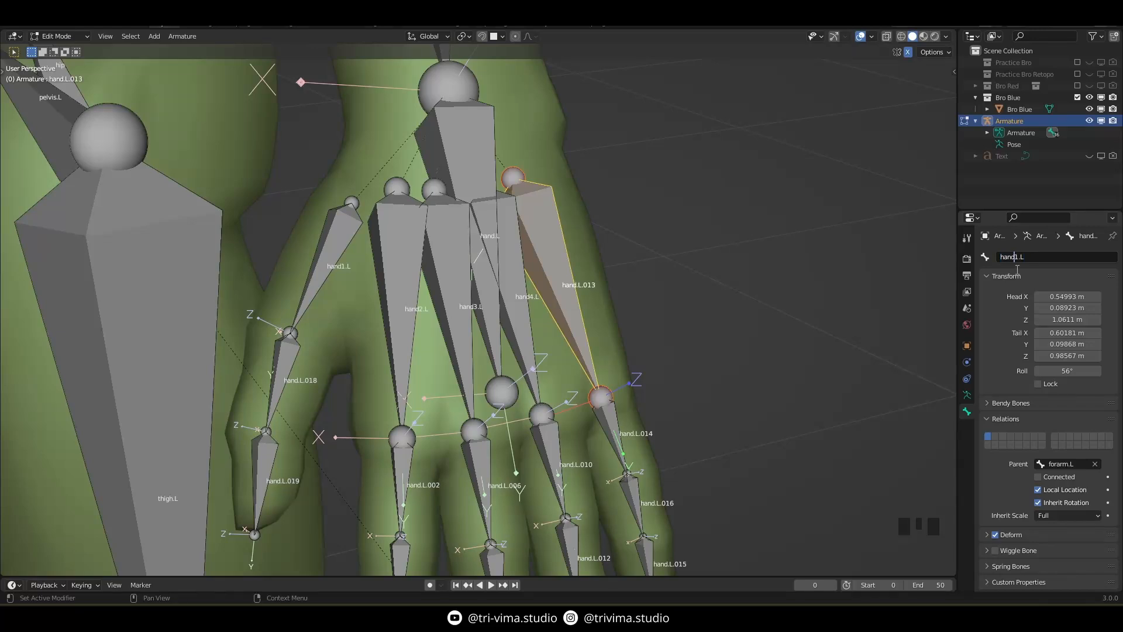
{"action": "key", "text": "Return"}
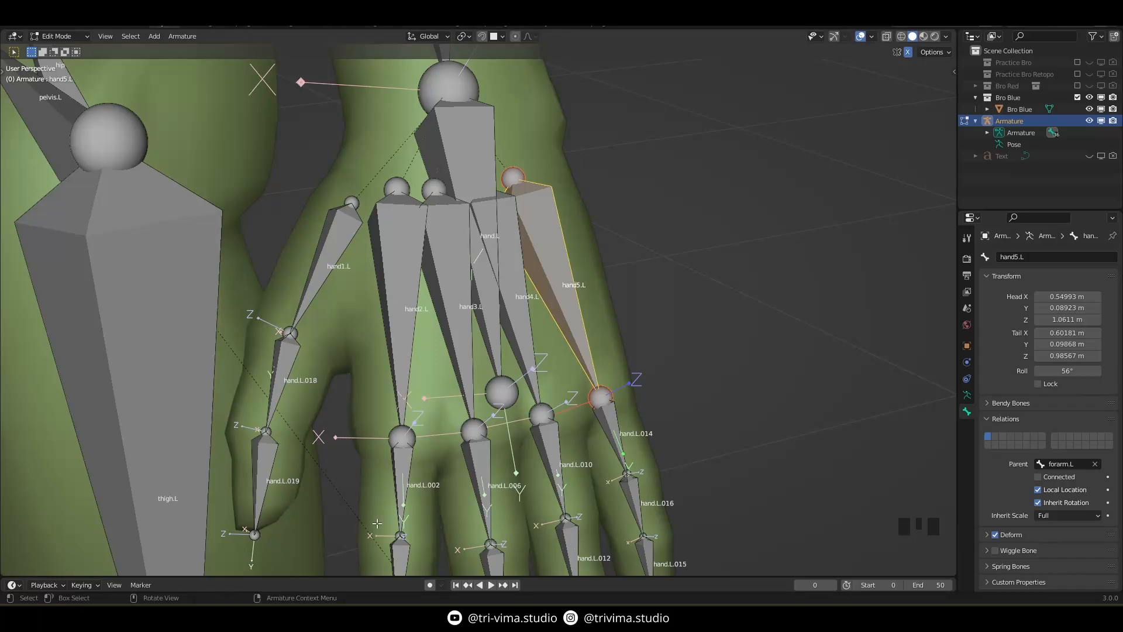
{"action": "left_click", "coordinate": [523, 331]}
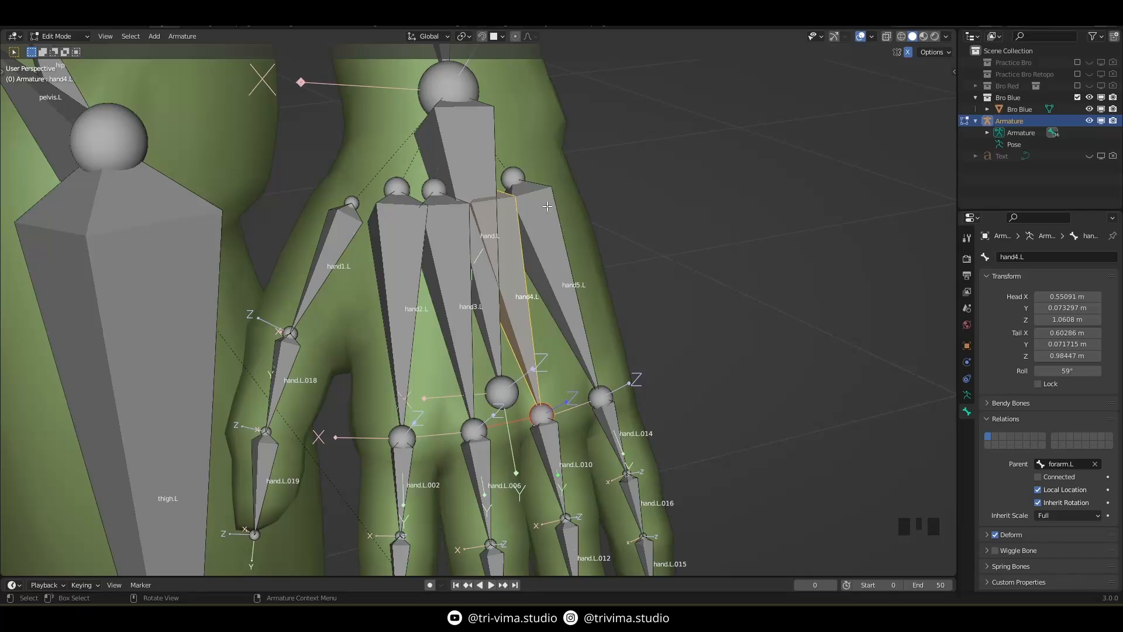
{"action": "left_click", "coordinate": [549, 268]}
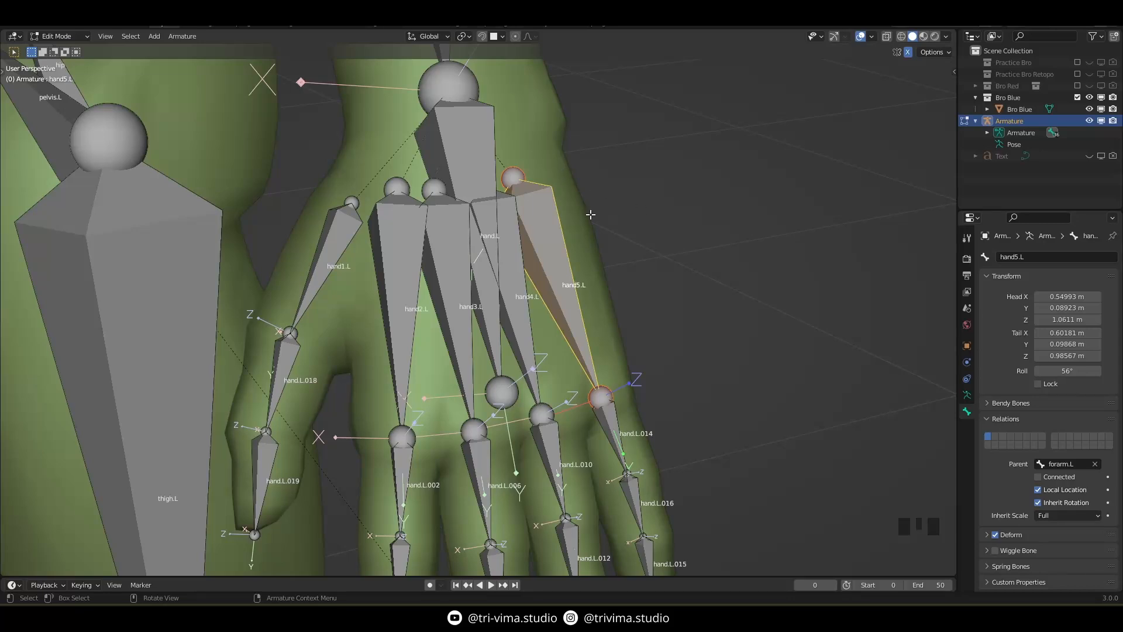
Step: Rename the wrist bone hand.L, directly below the forearm, to wrest.L
{"action": "scroll", "coordinate": [612, 311], "scroll_direction": "down", "scroll_amount": 3}
{"action": "middle_click_drag", "start_coordinate": [613, 311], "coordinate": [470, 304], "text": "shift"}
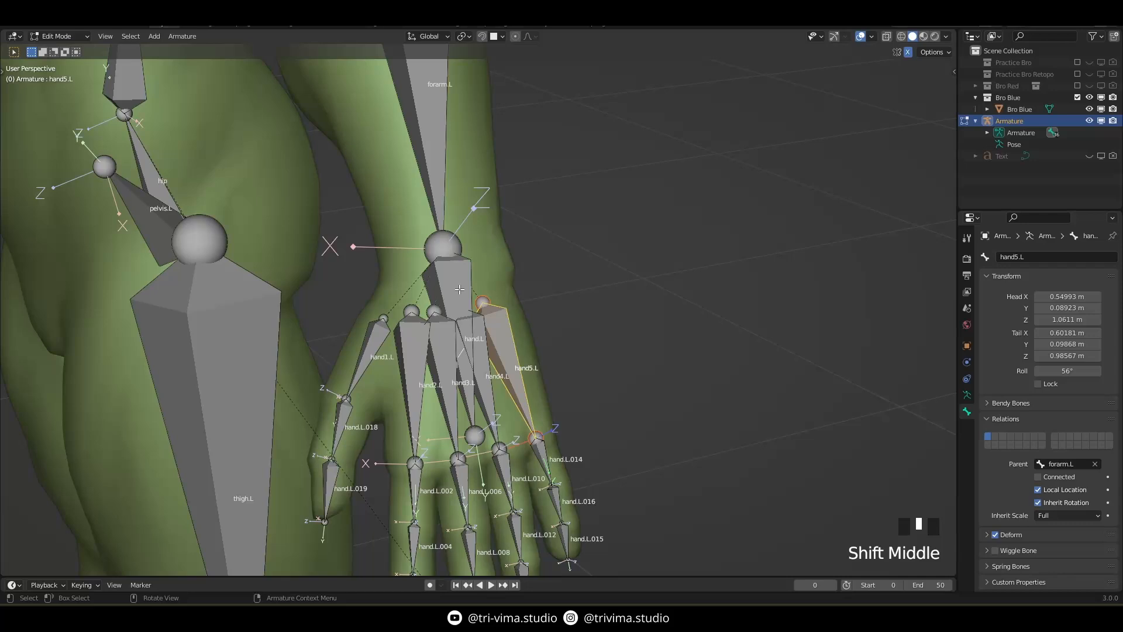
{"action": "left_click", "coordinate": [462, 282]}
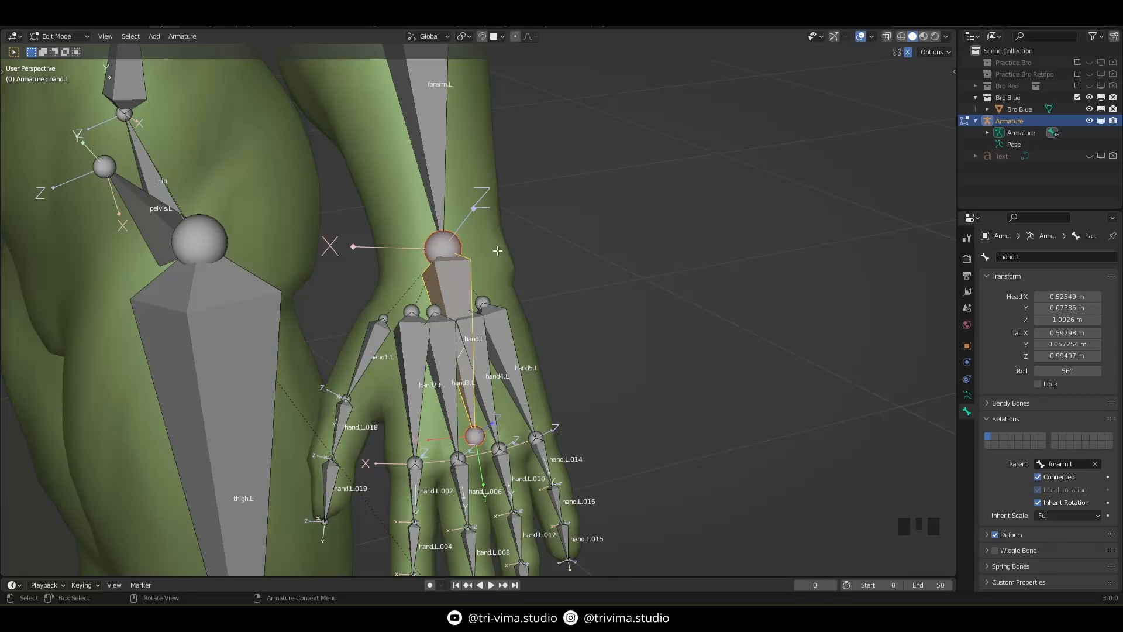
{"action": "left_click", "coordinate": [453, 275]}
{"action": "left_click", "coordinate": [1016, 257]}
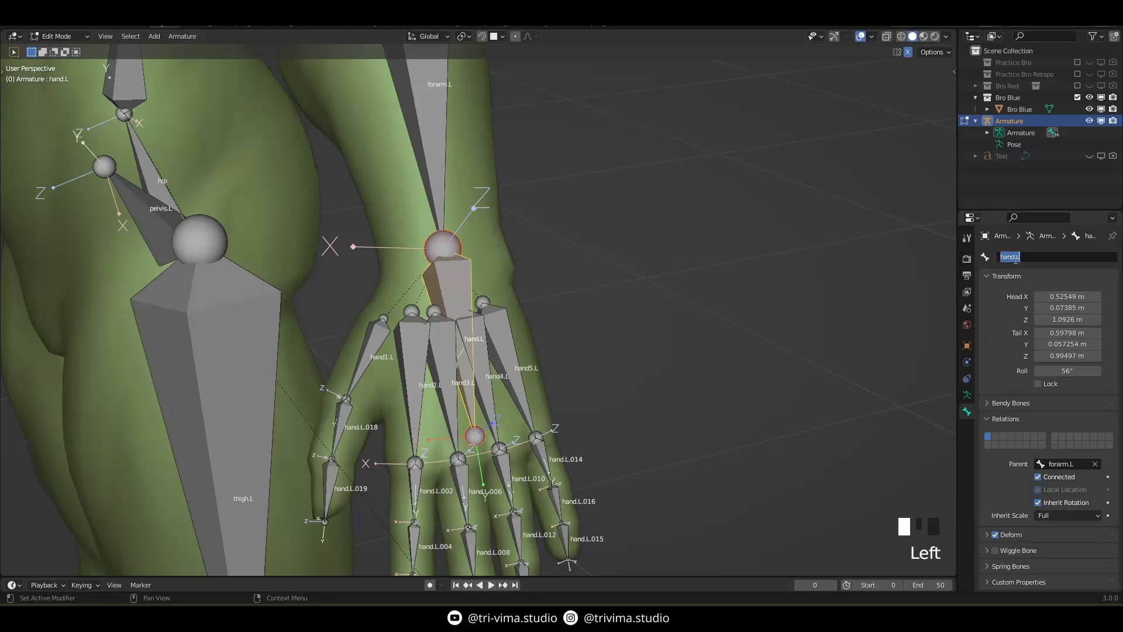
{"action": "left_click_drag", "start_coordinate": [1016, 259], "coordinate": [986, 261]}
{"action": "type", "text": "wrest"}
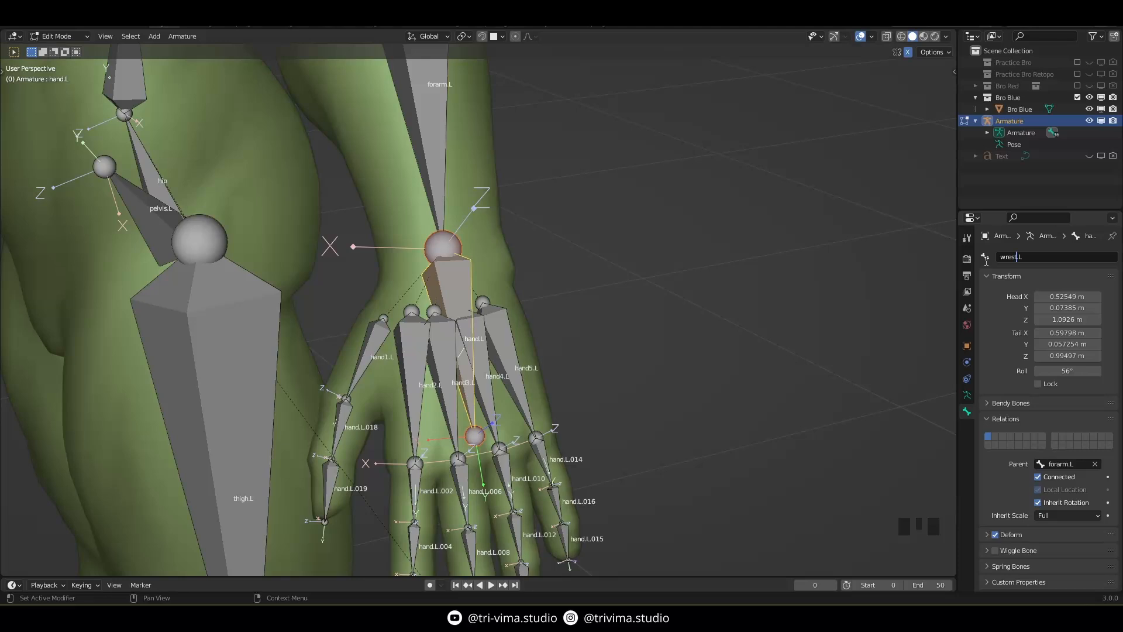
{"action": "key", "text": "Return"}
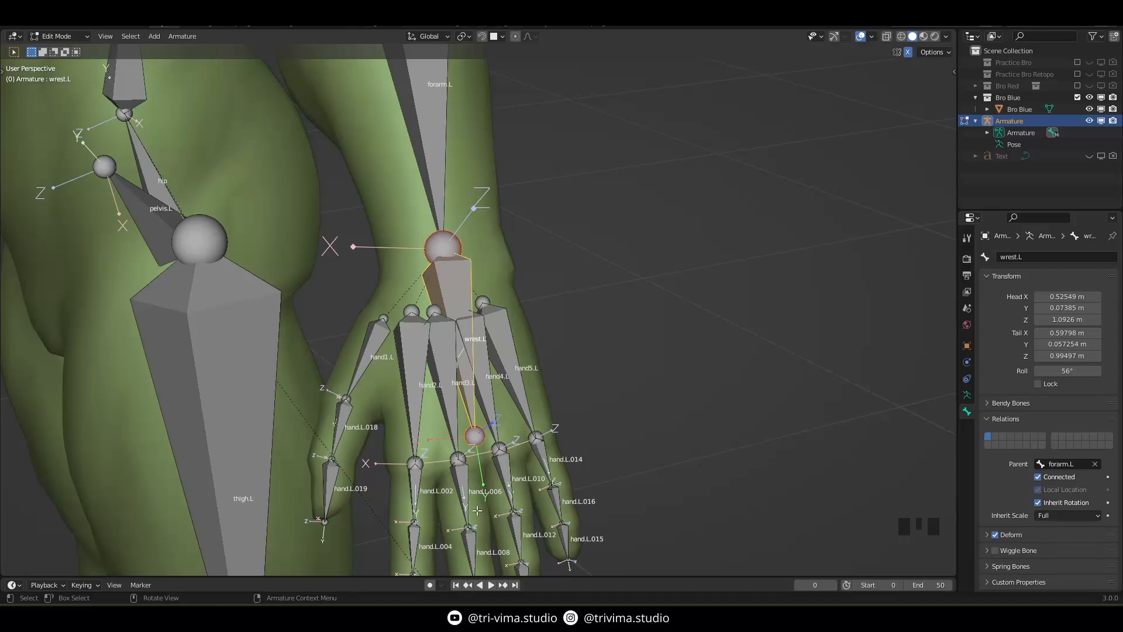
Step: Examine the left hand's thumb, palm and finger bone chains from several angles, selecting the first two thumb bones
{"action": "middle_click_drag", "start_coordinate": [616, 461], "coordinate": [366, 383], "text": "shift"}
{"action": "left_click", "coordinate": [326, 339]}
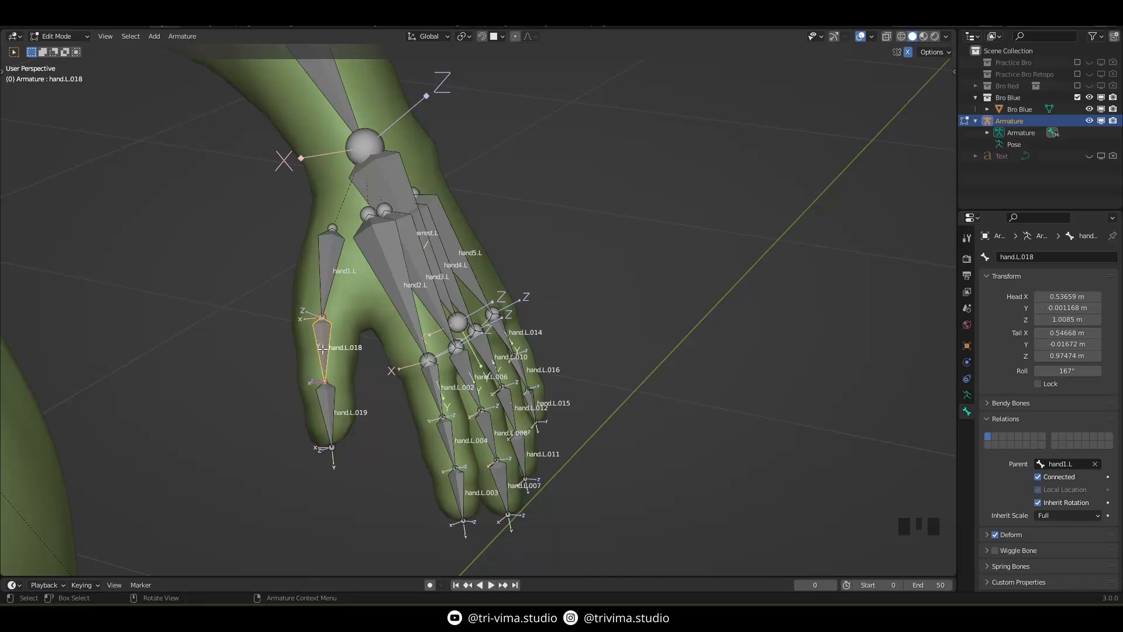
{"action": "middle_click_drag", "start_coordinate": [421, 418], "coordinate": [436, 387]}
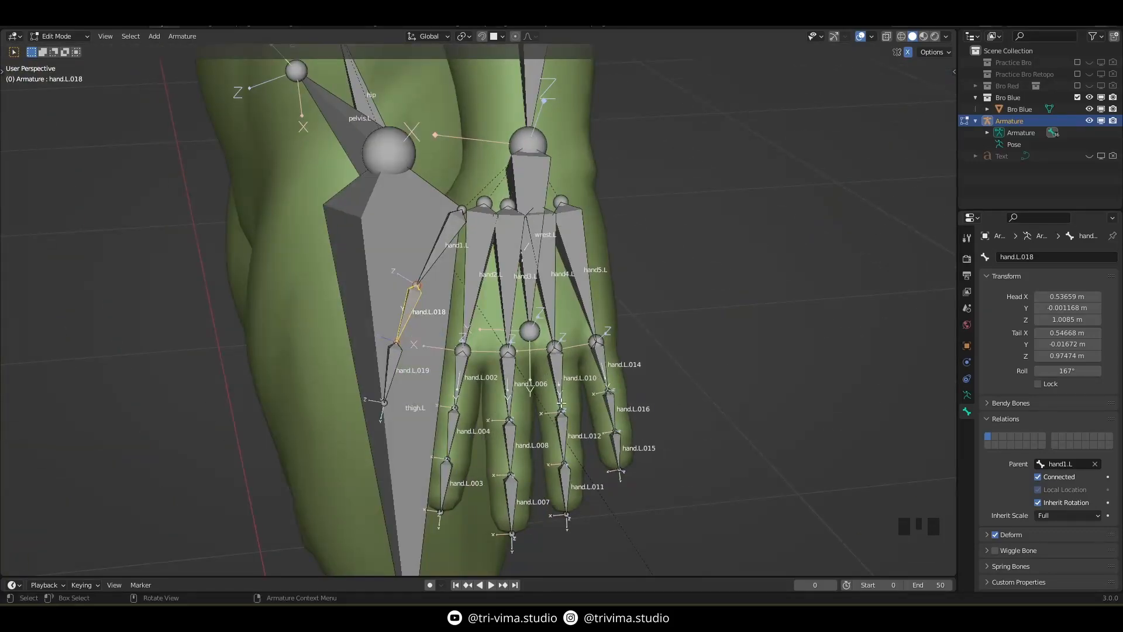
{"action": "middle_click_drag", "start_coordinate": [499, 468], "coordinate": [605, 461]}
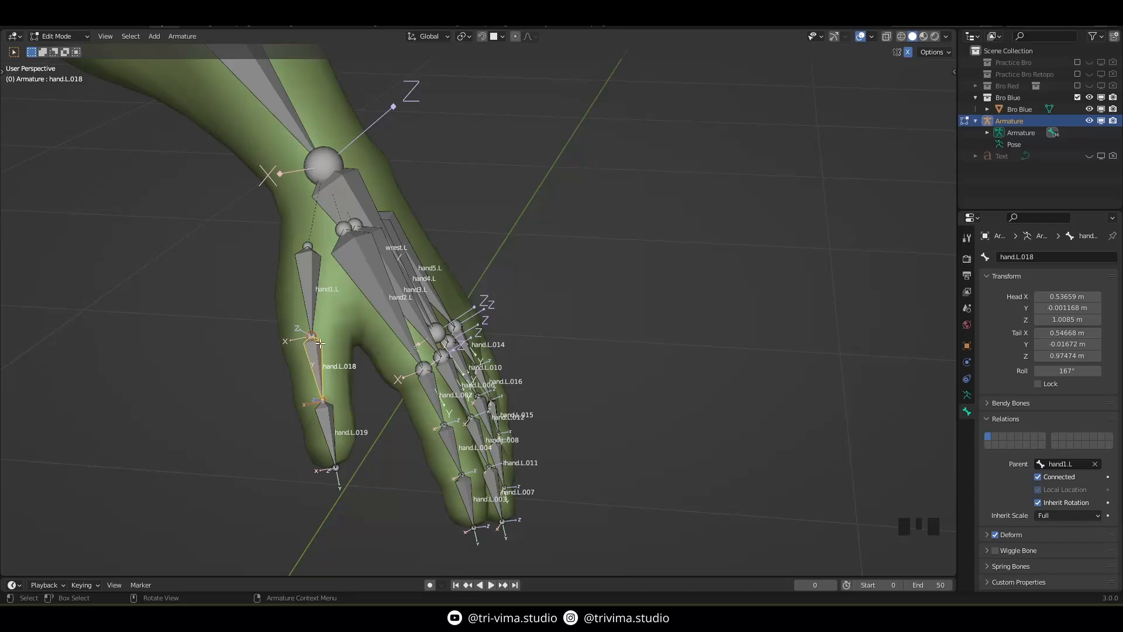
{"action": "middle_click_drag", "start_coordinate": [322, 345], "coordinate": [609, 376]}
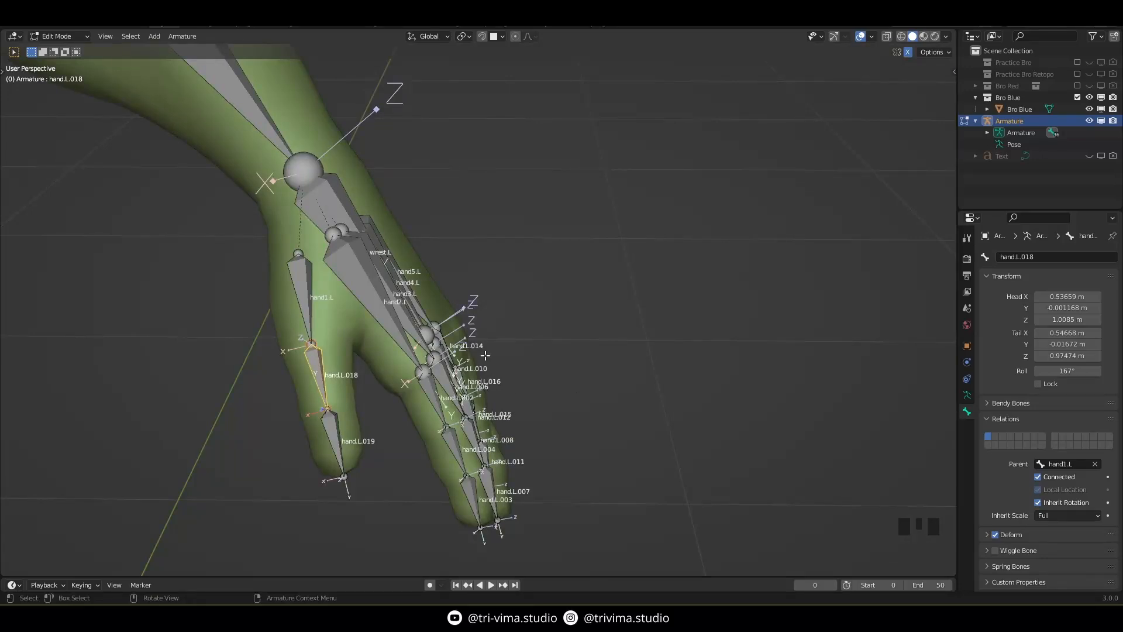
{"action": "left_click", "coordinate": [304, 286]}
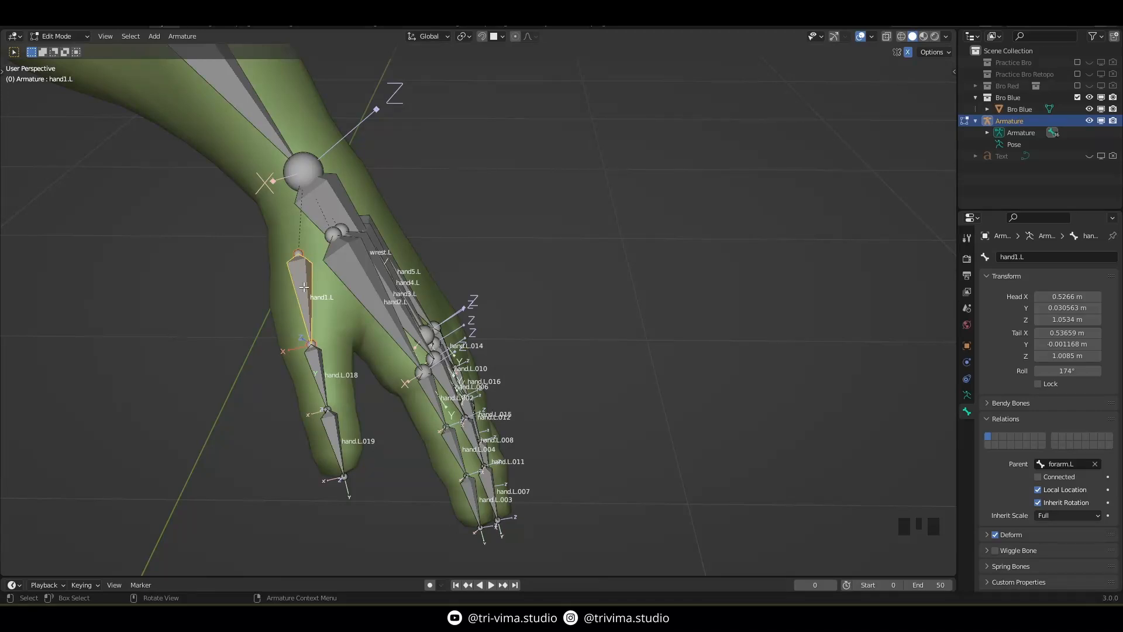
{"action": "middle_click_drag", "start_coordinate": [412, 291], "coordinate": [386, 261]}
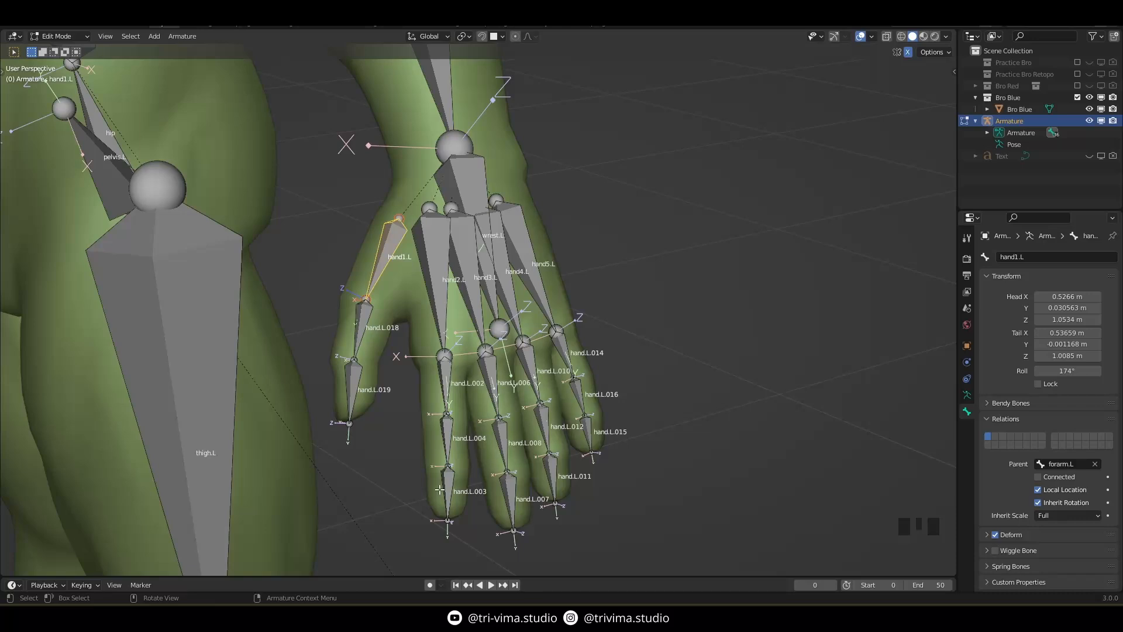
{"action": "middle_click_drag", "start_coordinate": [440, 475], "coordinate": [508, 507]}
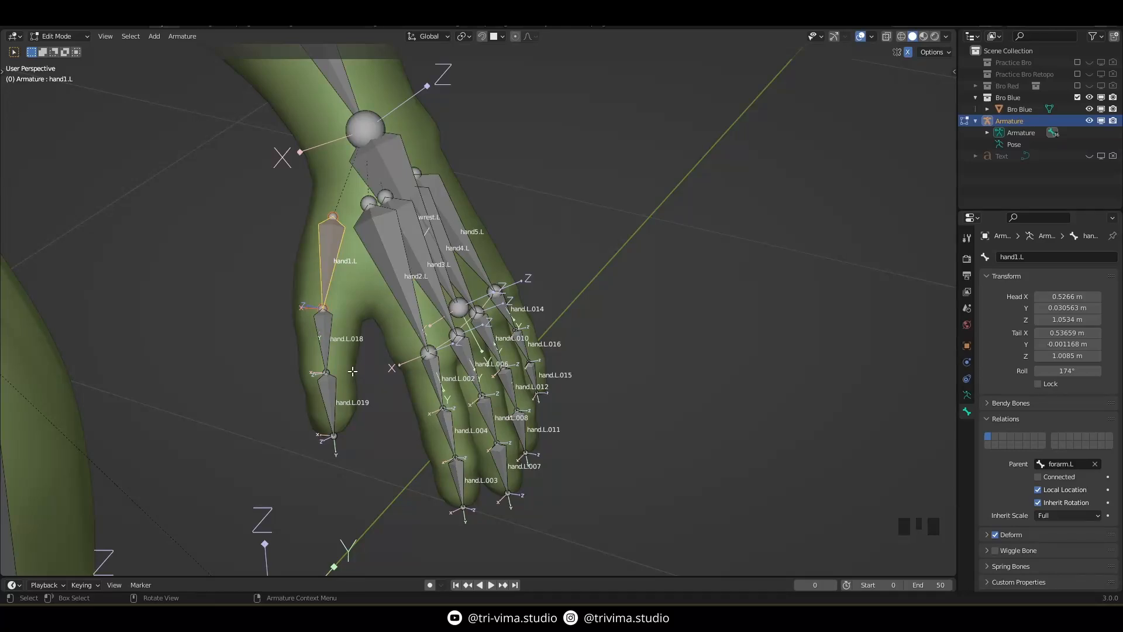
{"action": "middle_click_drag", "start_coordinate": [531, 402], "coordinate": [632, 375]}
Step: Take the armature out of Edit Mode into Object Mode with the whole character in view
{"action": "scroll", "coordinate": [632, 374], "scroll_direction": "down", "scroll_amount": 9}
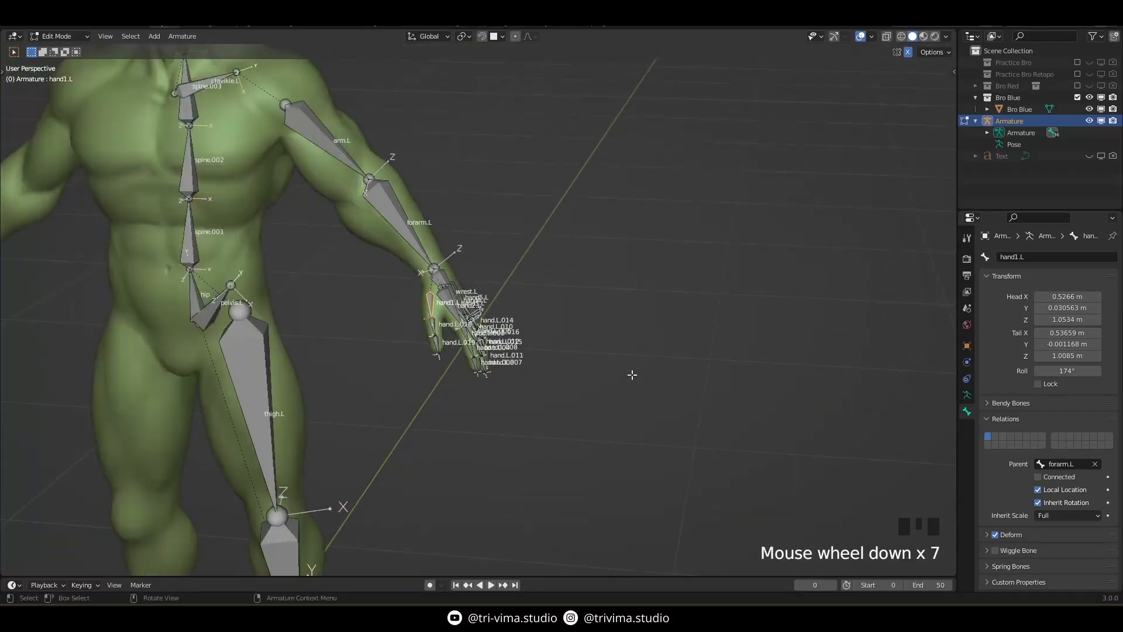
{"action": "middle_click_drag", "start_coordinate": [560, 288], "coordinate": [687, 411], "text": "shift"}
{"action": "scroll", "coordinate": [485, 456], "scroll_direction": "up", "scroll_amount": 2}
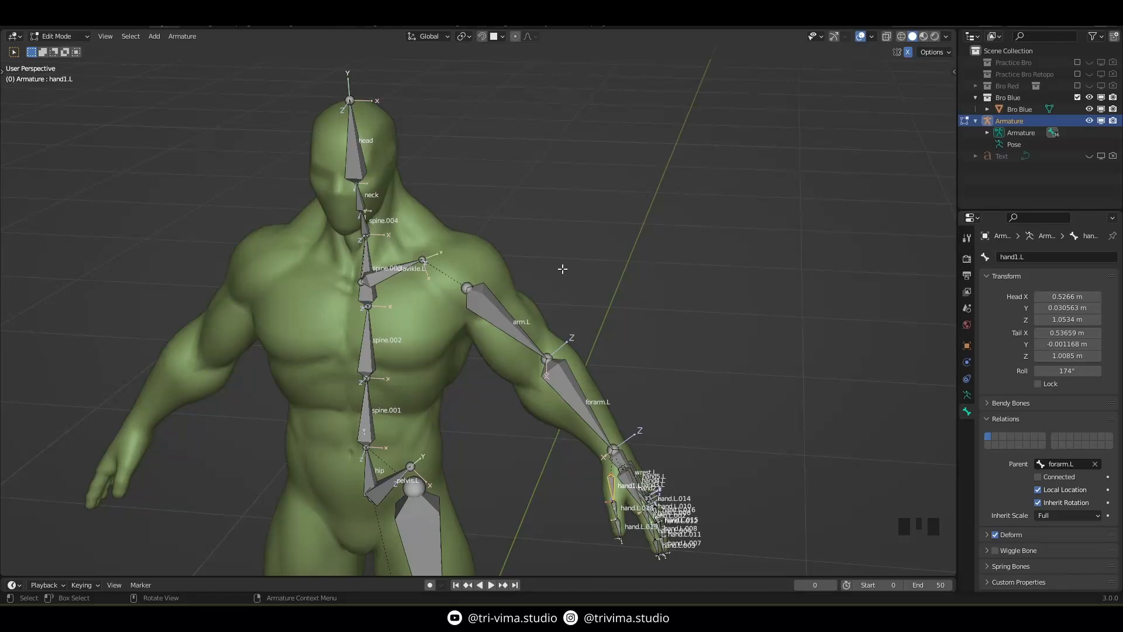
{"action": "key", "text": "Tab"}
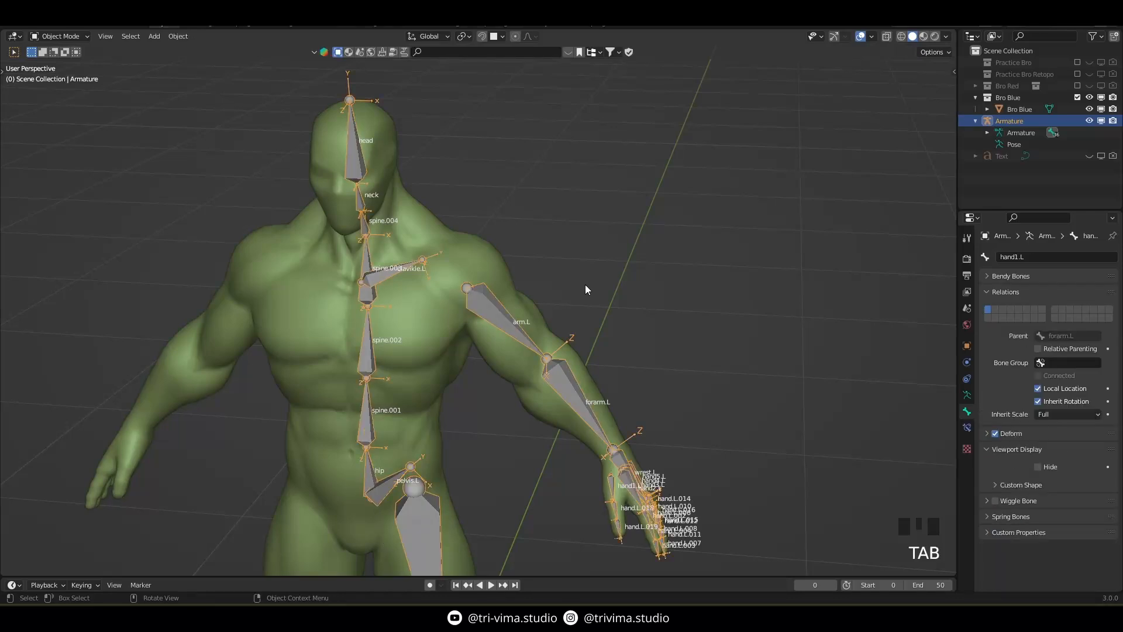
{"action": "scroll", "coordinate": [586, 285], "scroll_direction": "down", "scroll_amount": 6}
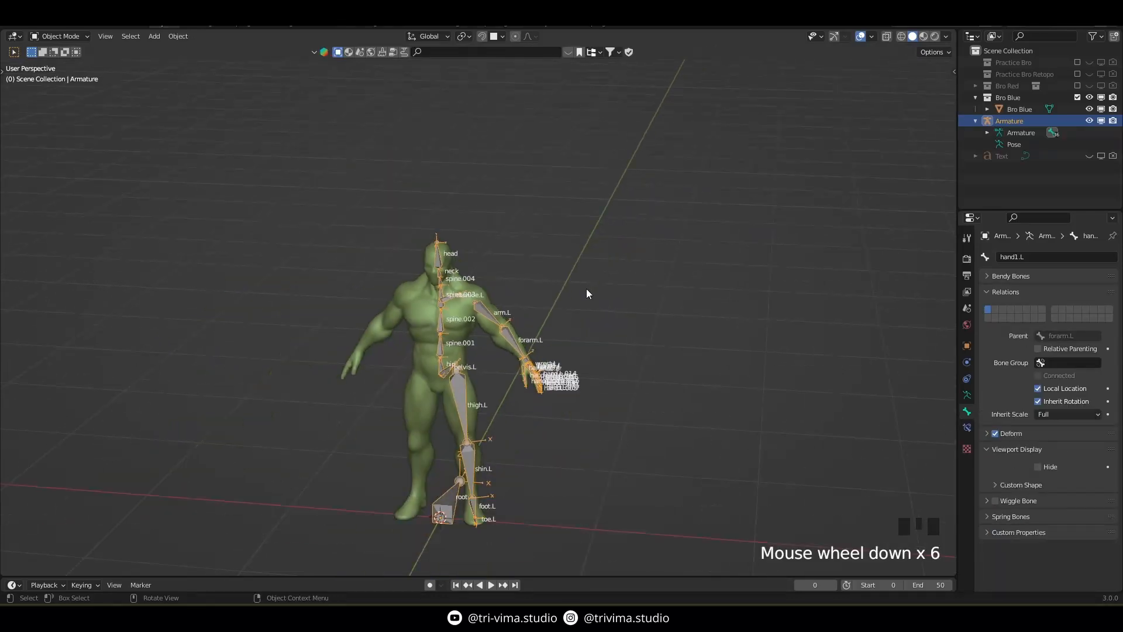
Step: Hide the Bro Blue collection and its Armature, and enable the Bro Red collection in their place
{"action": "left_click", "coordinate": [976, 97]}
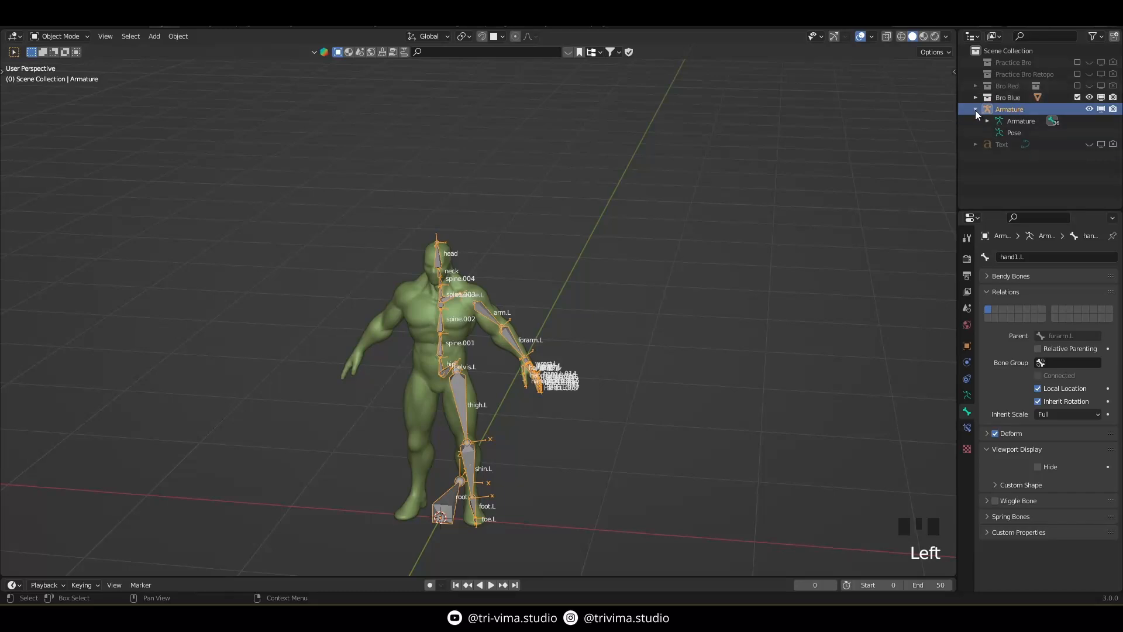
{"action": "left_click", "coordinate": [974, 110]}
{"action": "left_click", "coordinate": [975, 86]}
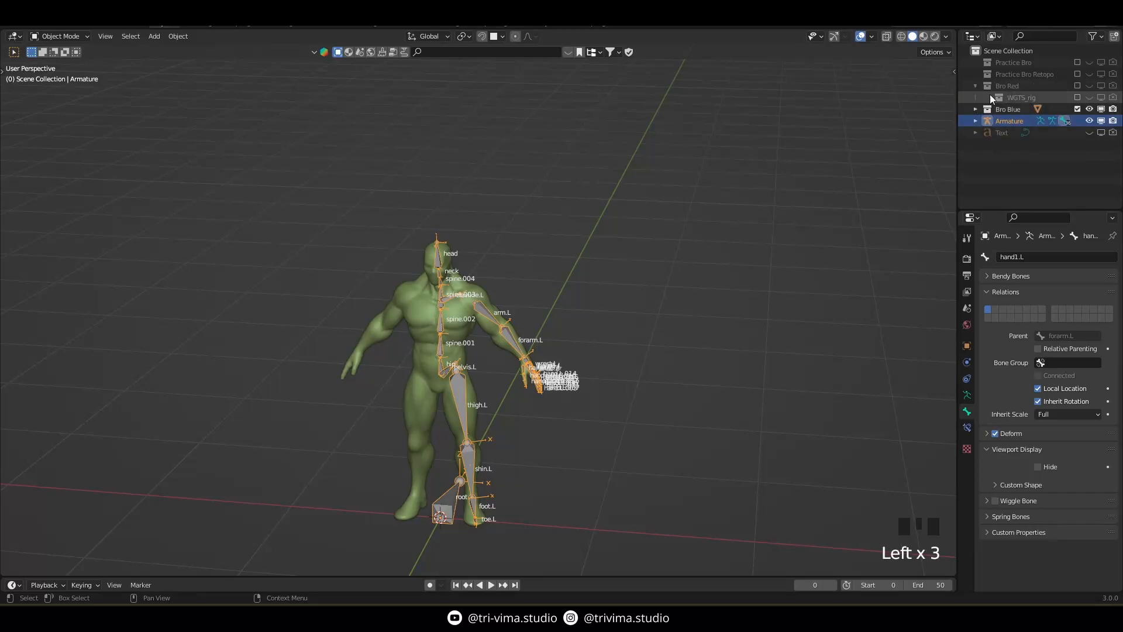
{"action": "left_click", "coordinate": [1078, 109]}
{"action": "left_click", "coordinate": [1090, 121]}
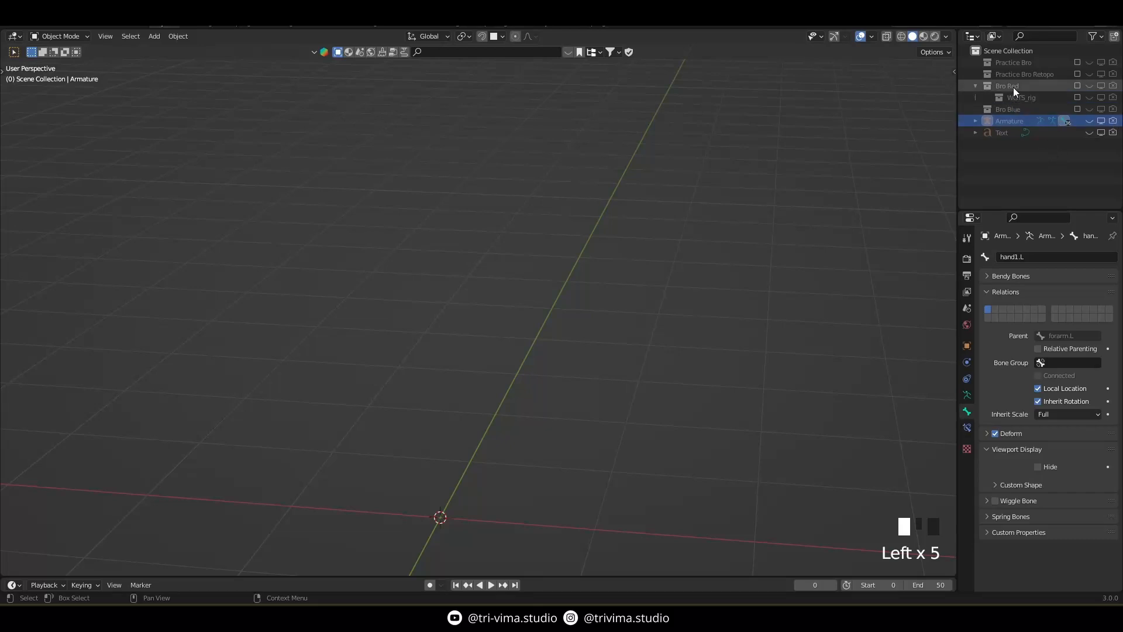
{"action": "left_click", "coordinate": [1078, 86]}
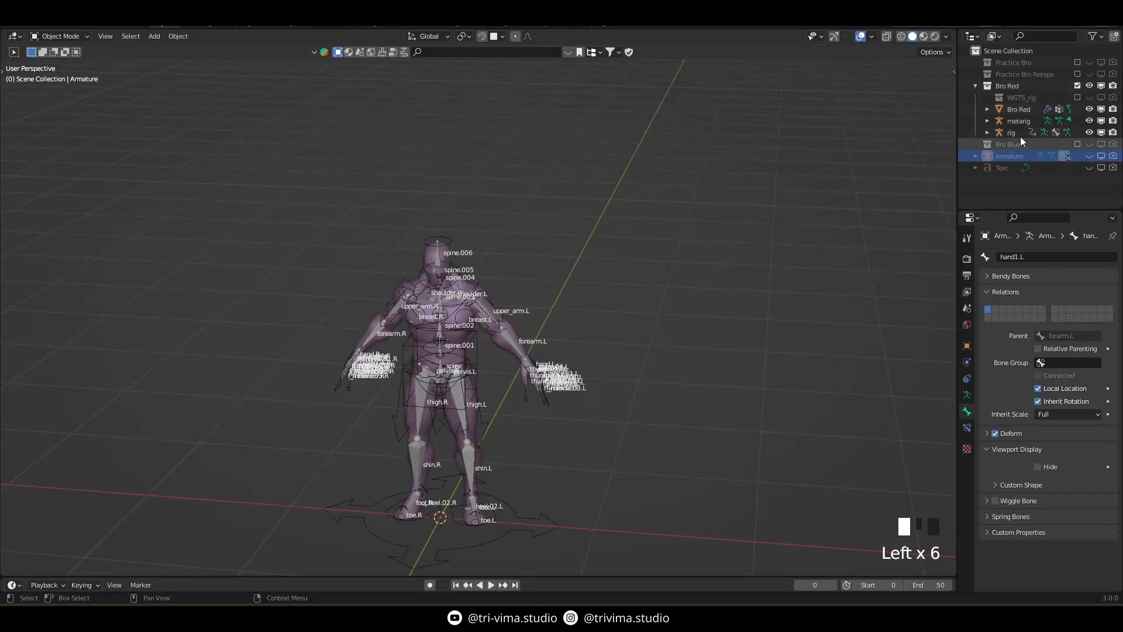
Step: Turn off the bone name display for both the hidden Armature and the metarig
{"action": "scroll", "coordinate": [490, 338], "scroll_direction": "up", "scroll_amount": 1}
{"action": "scroll", "coordinate": [490, 337], "scroll_direction": "up", "scroll_amount": 2}
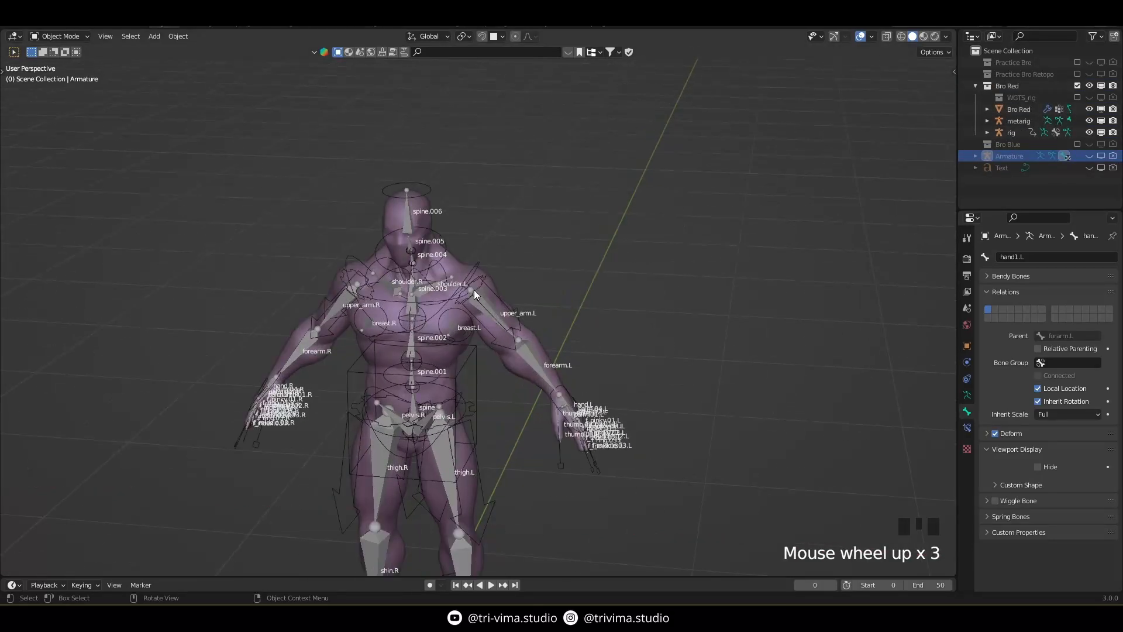
{"action": "left_click", "coordinate": [967, 394]}
{"action": "left_click", "coordinate": [1036, 463]}
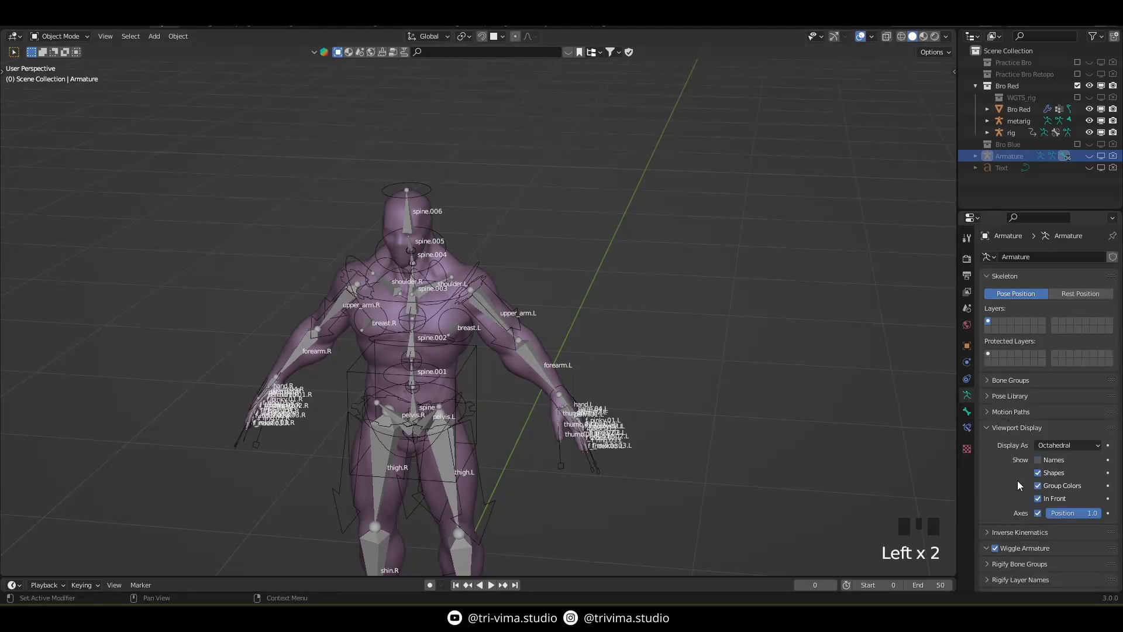
{"action": "left_click", "coordinate": [531, 363]}
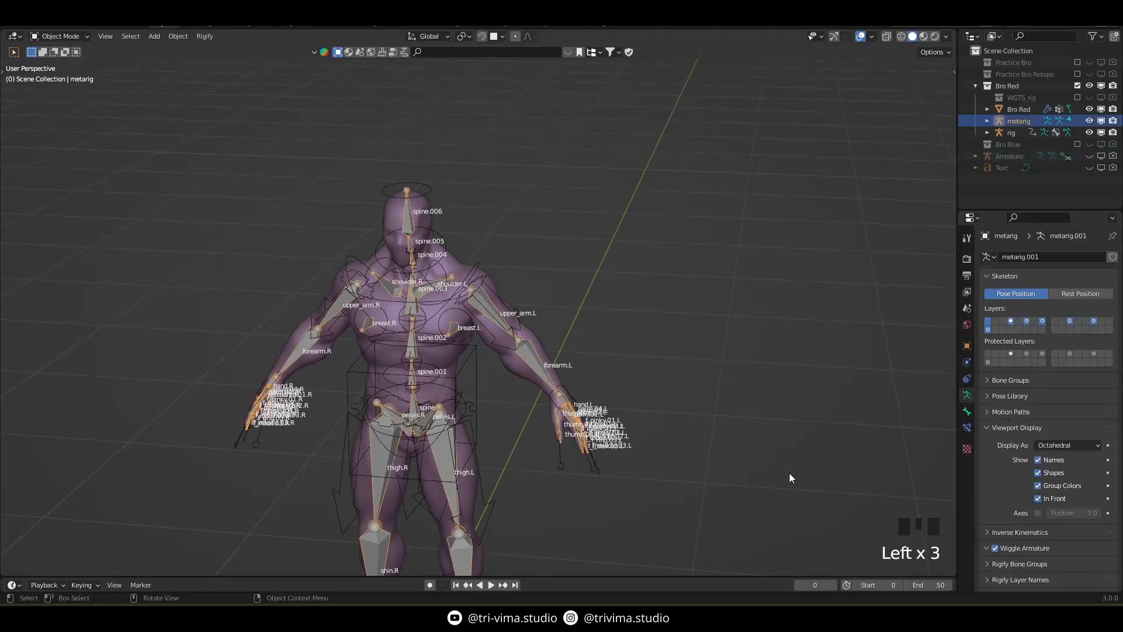
{"action": "left_click", "coordinate": [524, 398]}
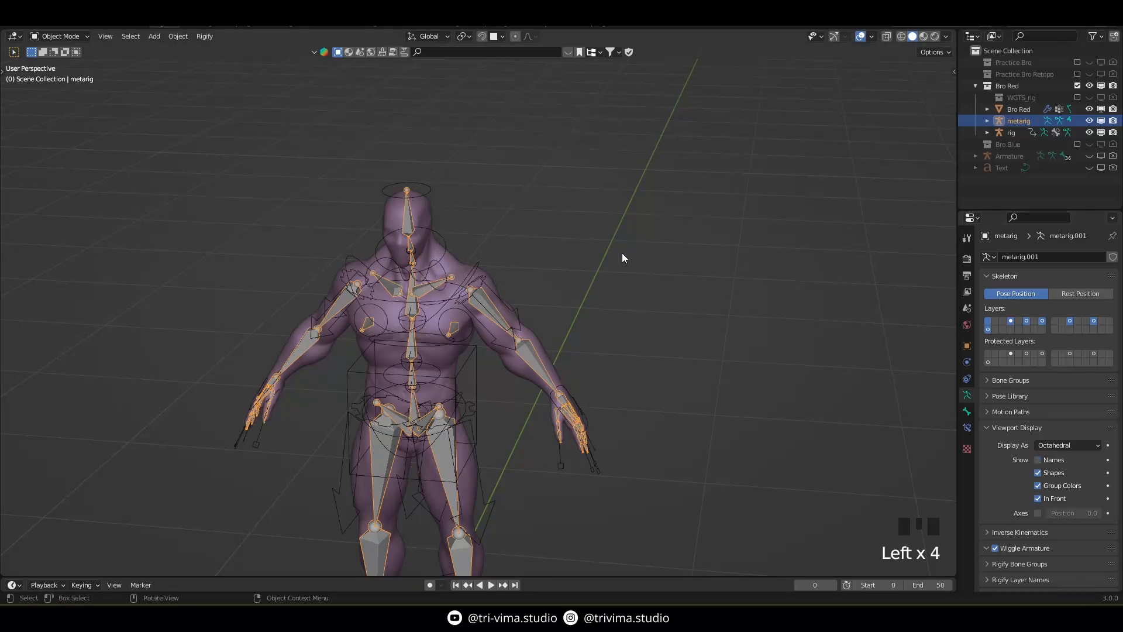
Step: Hide the metarig and select the control rig of the Bro Red character
{"action": "left_click", "coordinate": [1089, 122]}
{"action": "scroll", "coordinate": [486, 251], "scroll_direction": "up", "scroll_amount": 3}
{"action": "left_click", "coordinate": [418, 195]}
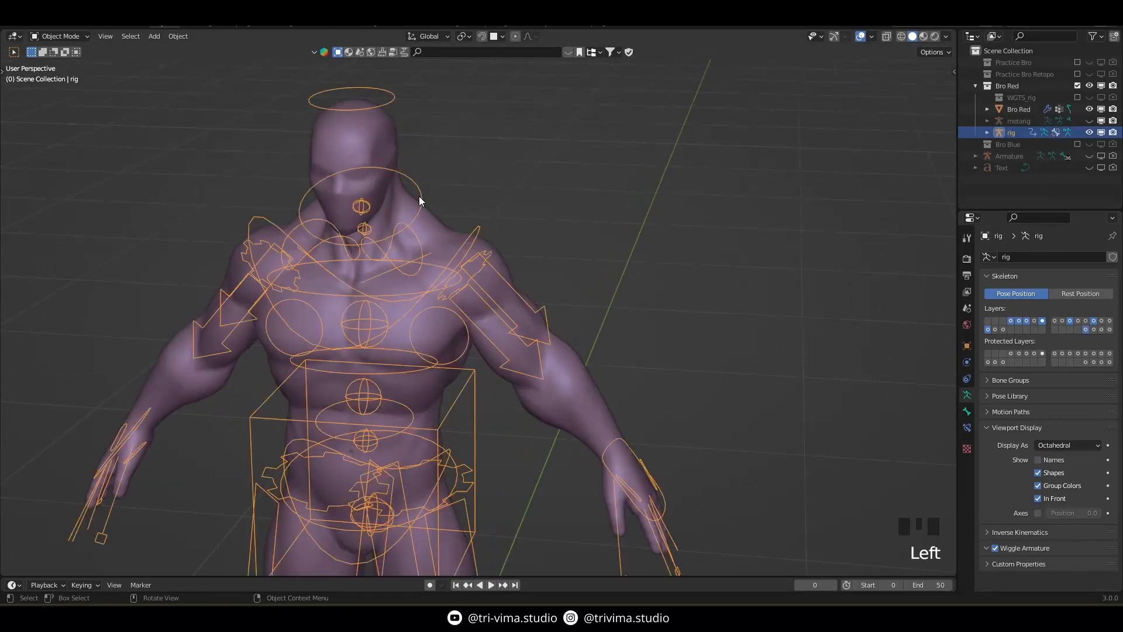
Step: Switch the rig to Pose Mode and show the bone properties of the head control ring
{"action": "key", "text": "ctrl+Tab"}
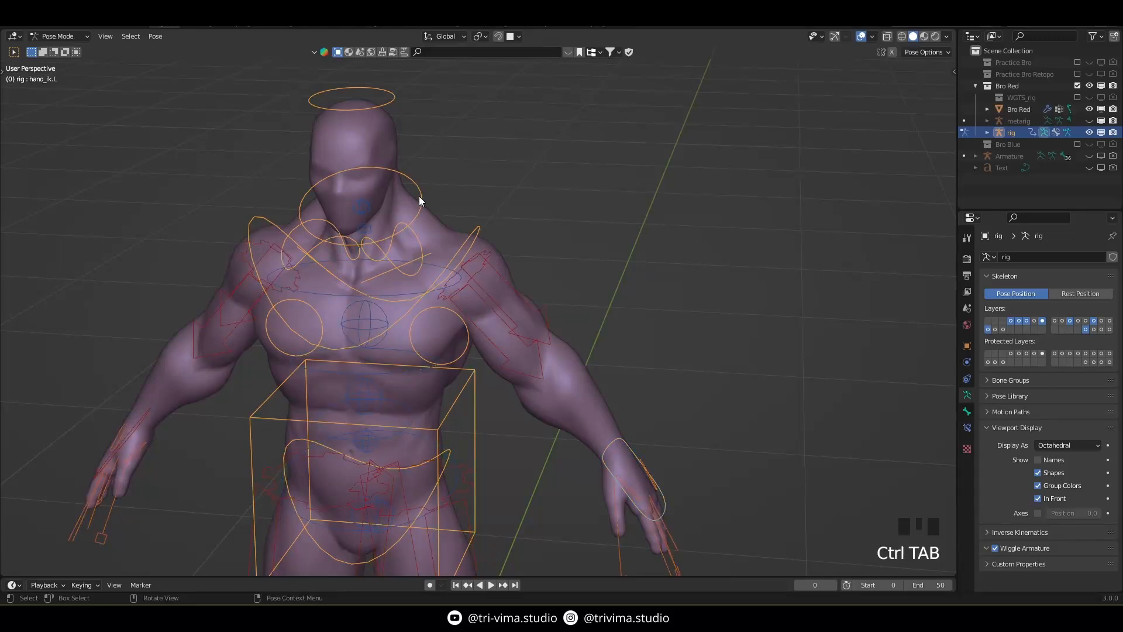
{"action": "left_click", "coordinate": [391, 101]}
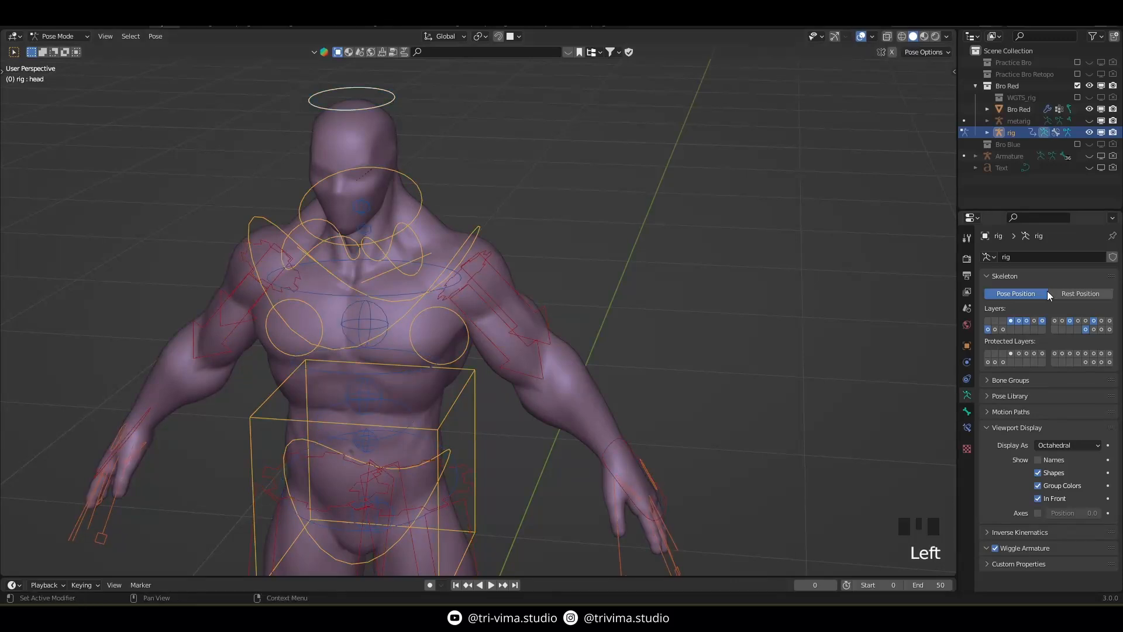
{"action": "left_click", "coordinate": [967, 411]}
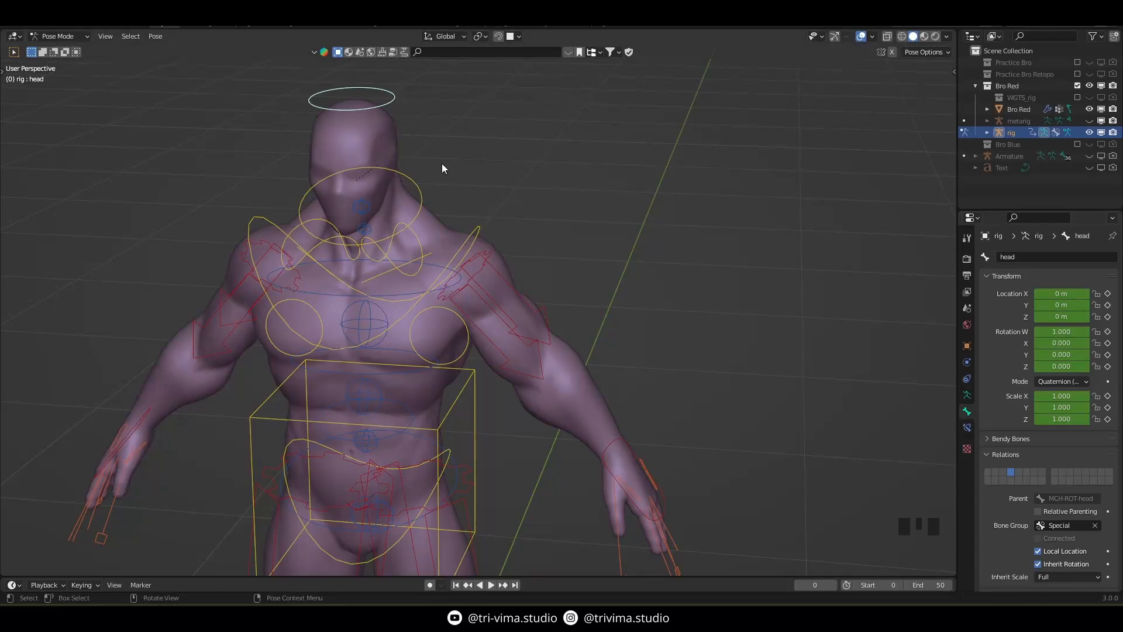
Step: Inspect the head bone behind the control ring in Edit Mode from the side and front, and return to Pose Mode
{"action": "key", "text": "Tab"}
{"action": "middle_click_drag", "start_coordinate": [443, 170], "coordinate": [464, 224]}
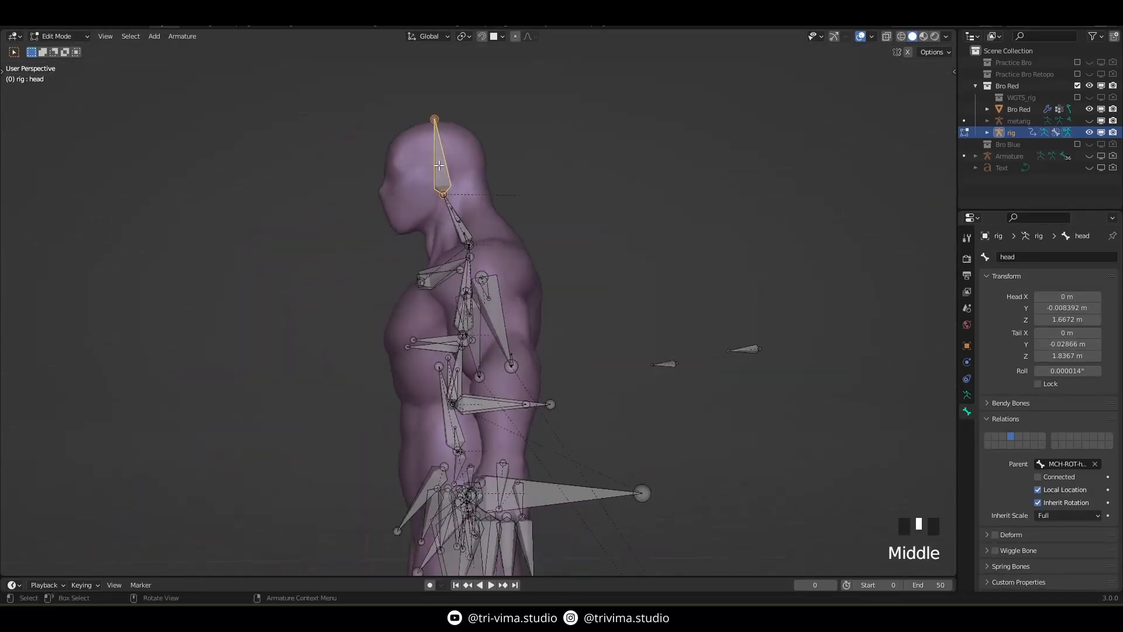
{"action": "middle_click_drag", "start_coordinate": [433, 515], "coordinate": [355, 488]}
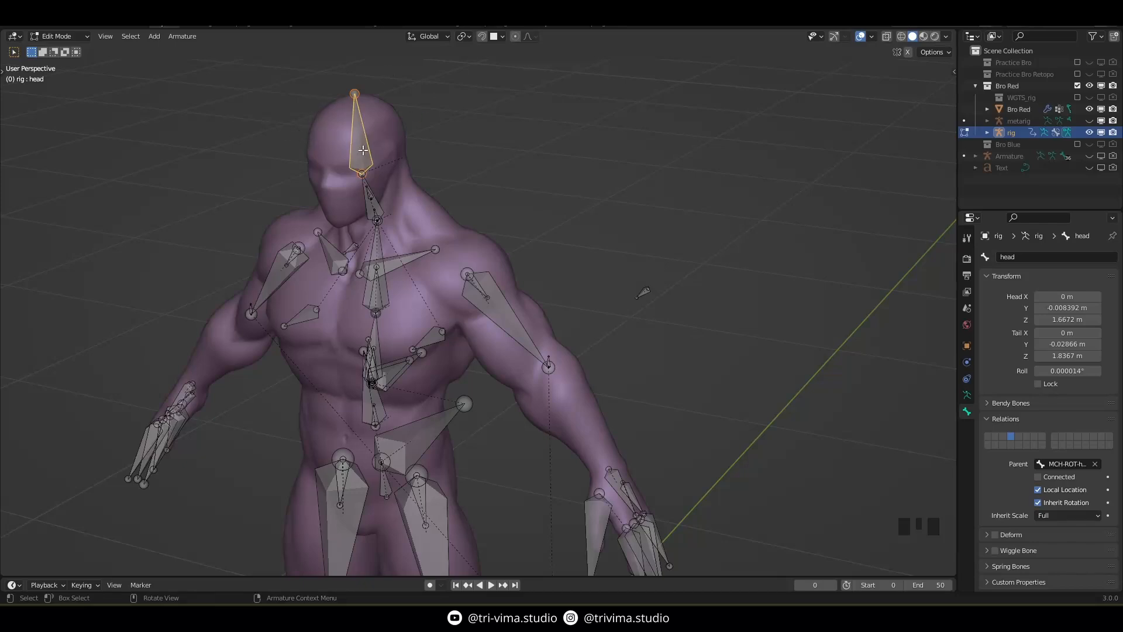
{"action": "key", "text": "Tab"}
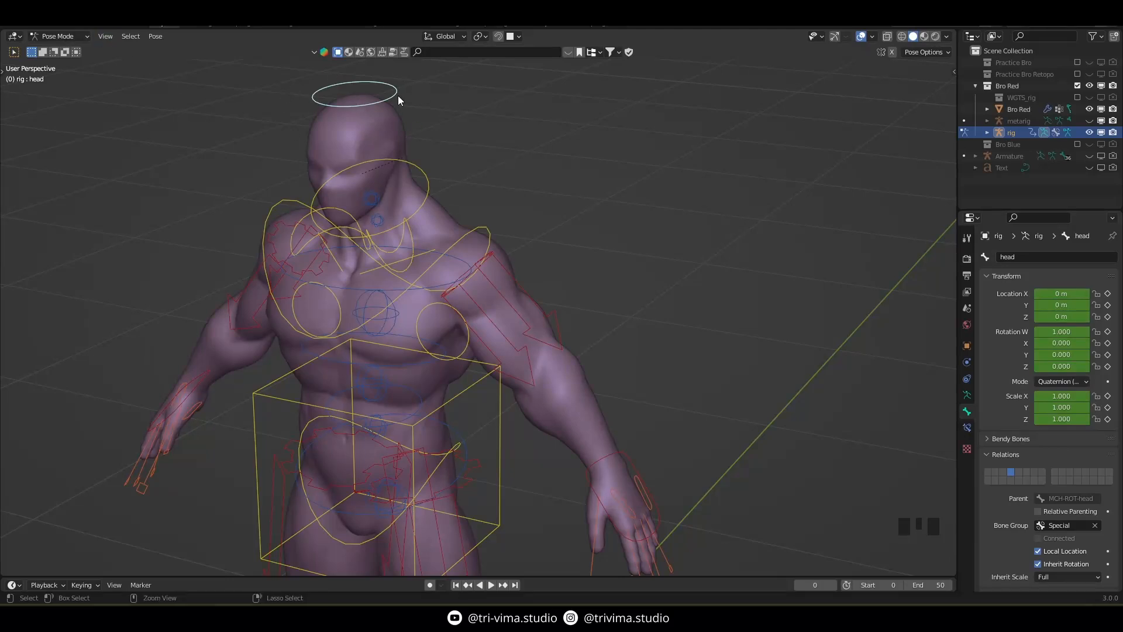
Step: Compare how the rig's head bone is displayed in Object, Pose and Edit Mode, ending in Pose Mode
{"action": "key", "text": "ctrl+Tab"}
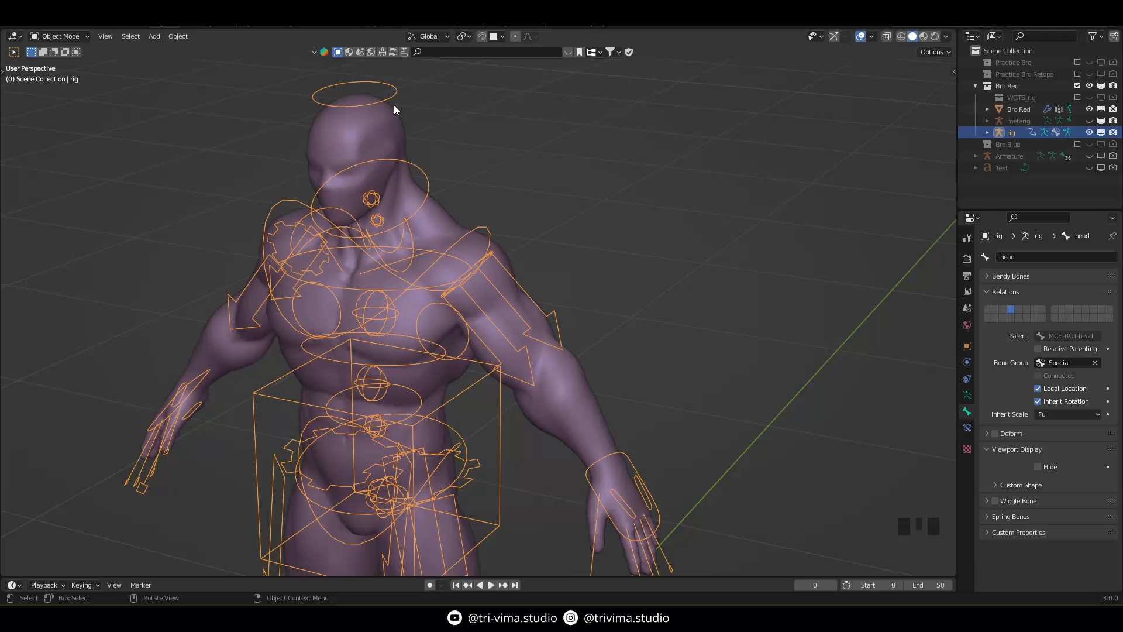
{"action": "key", "text": "ctrl+Tab"}
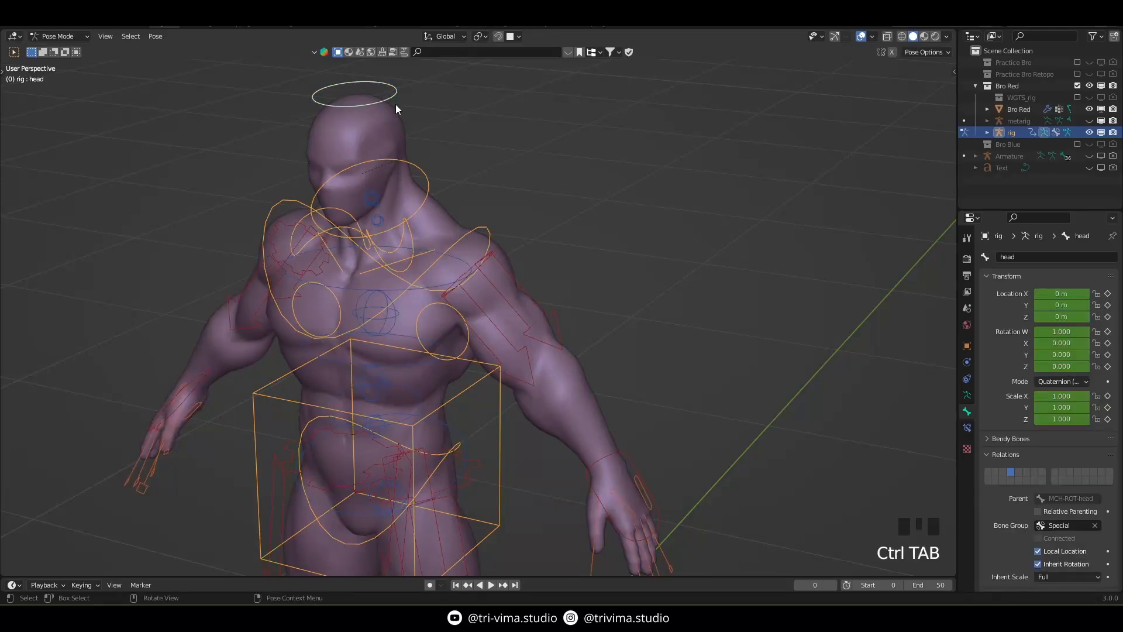
{"action": "key", "text": "Tab"}
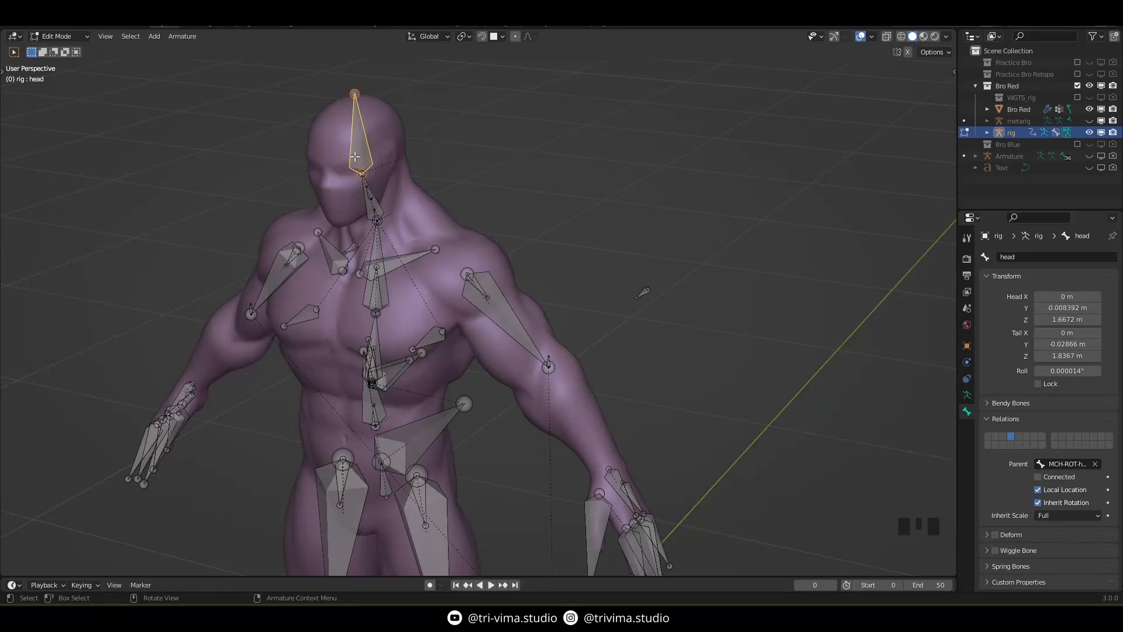
{"action": "key", "text": "ctrl+Tab"}
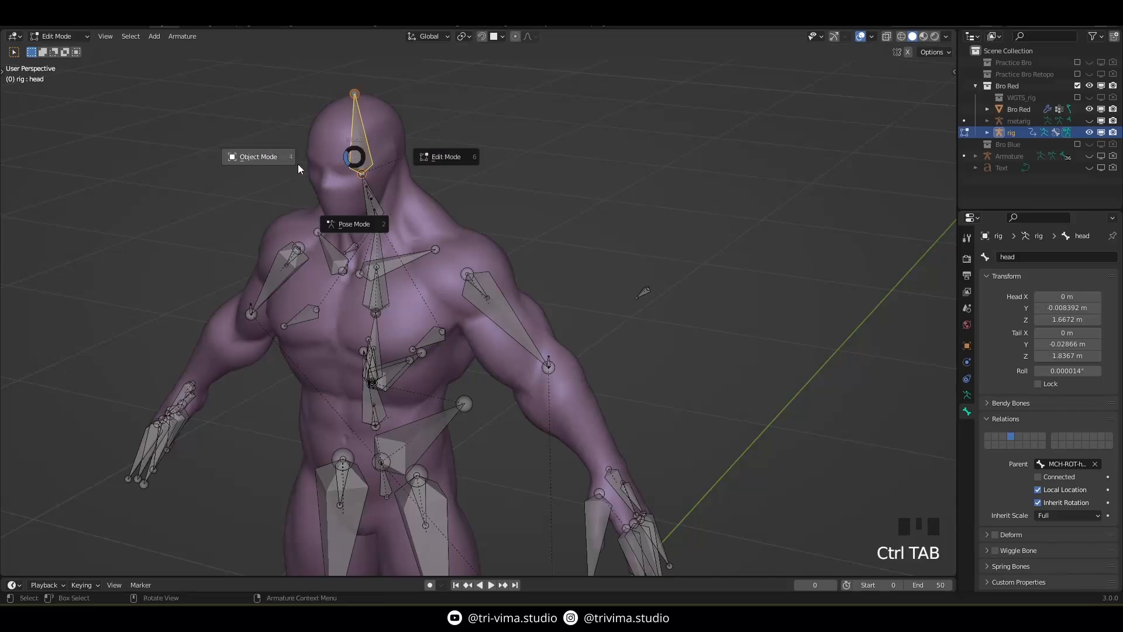
{"action": "left_click", "coordinate": [258, 156]}
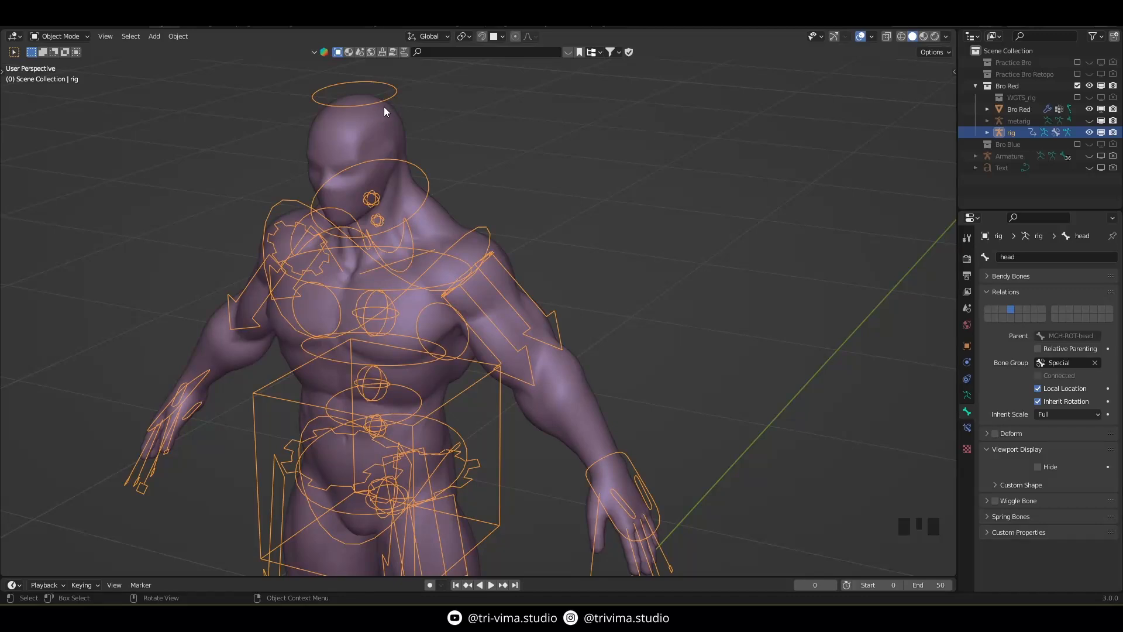
{"action": "key", "text": "ctrl+Tab"}
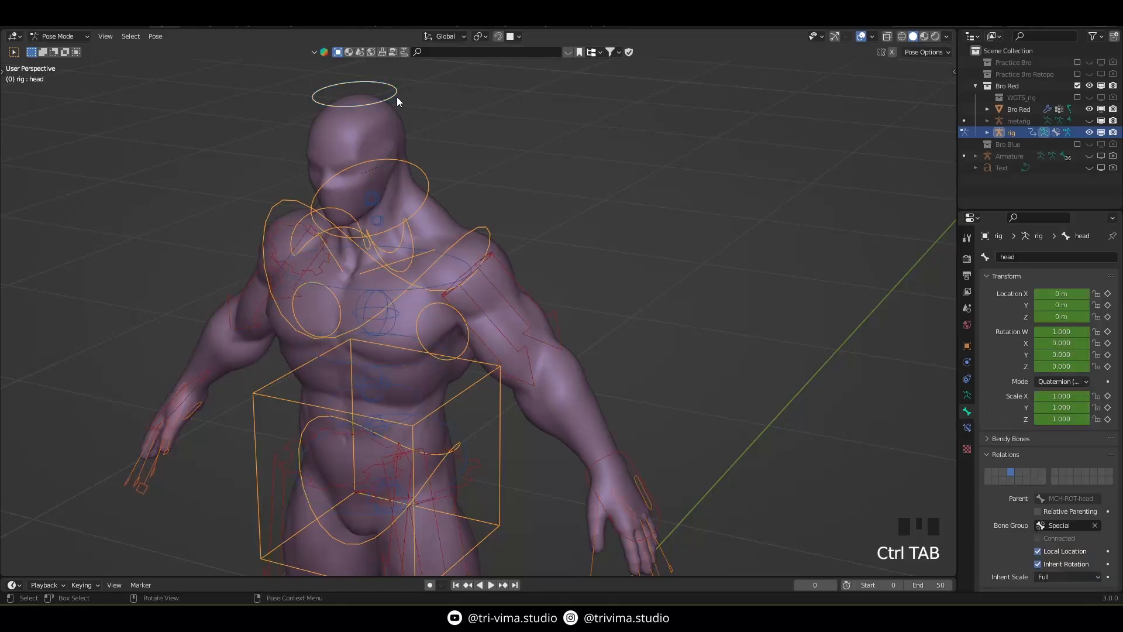
Step: Try rotating the head control freely in Pose Mode and cancel the rotation
{"action": "key", "text": "r"}
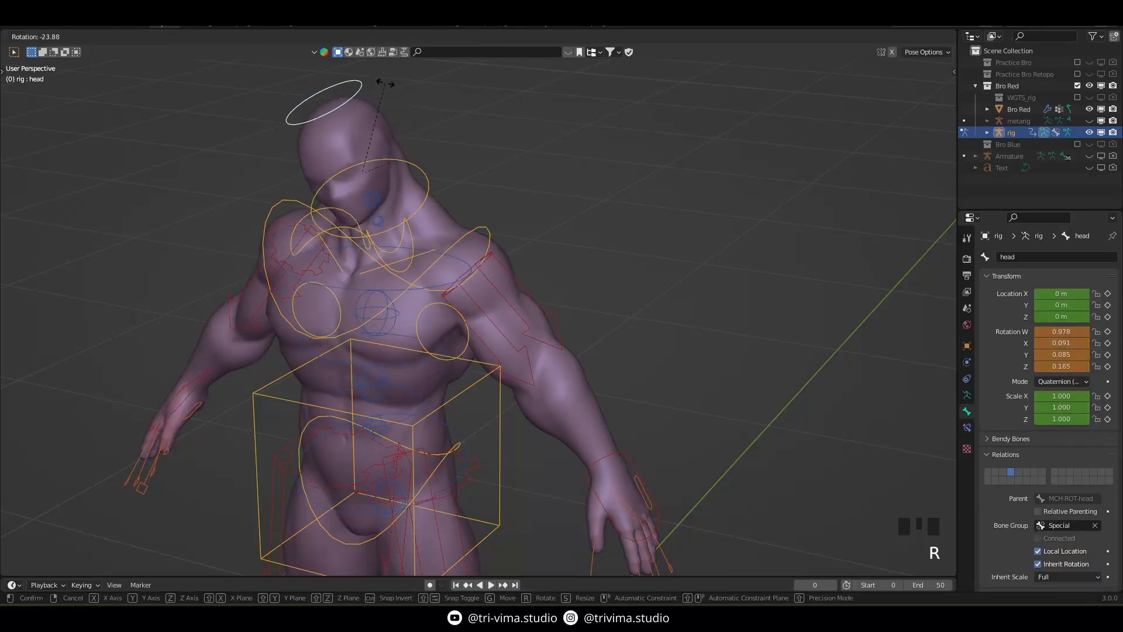
{"action": "key", "text": "r"}
{"action": "key", "text": "Escape"}
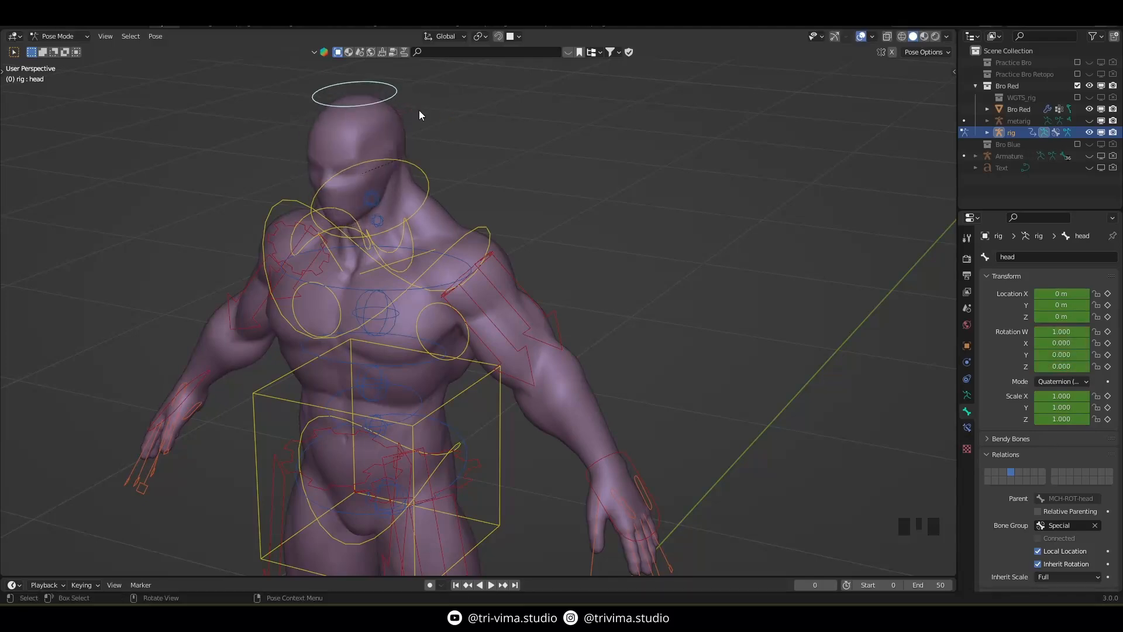
Step: Add the neck control to the head selection, try rotating both freely and check the pivot point options, cancelling each rotation
{"action": "left_click", "coordinate": [416, 178], "text": "shift"}
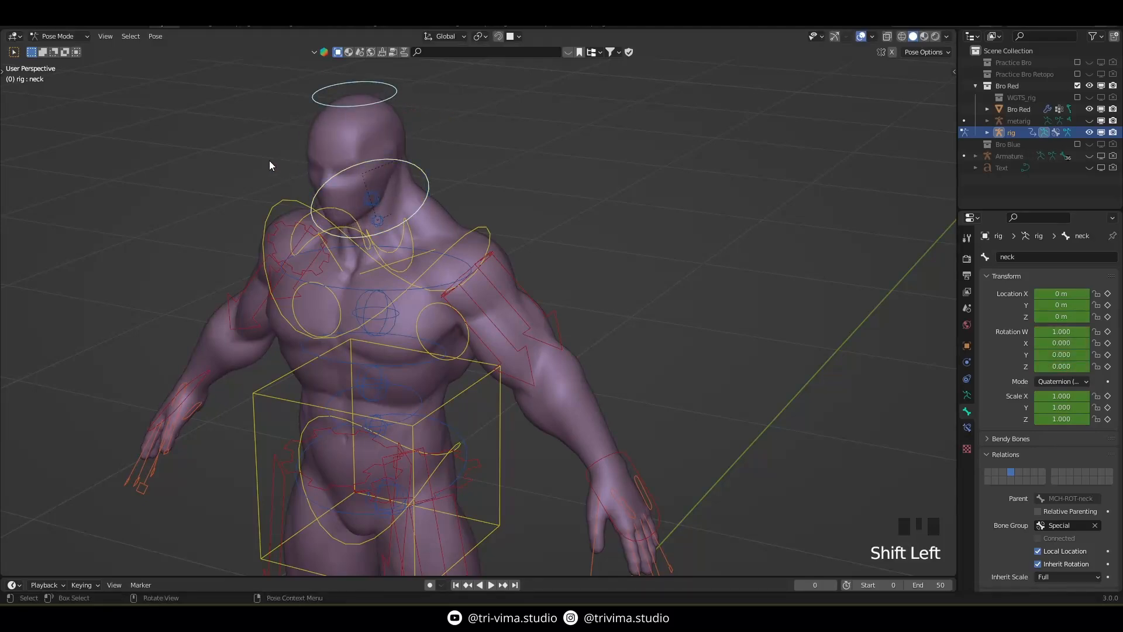
{"action": "key", "text": "r"}
{"action": "key", "text": "r"}
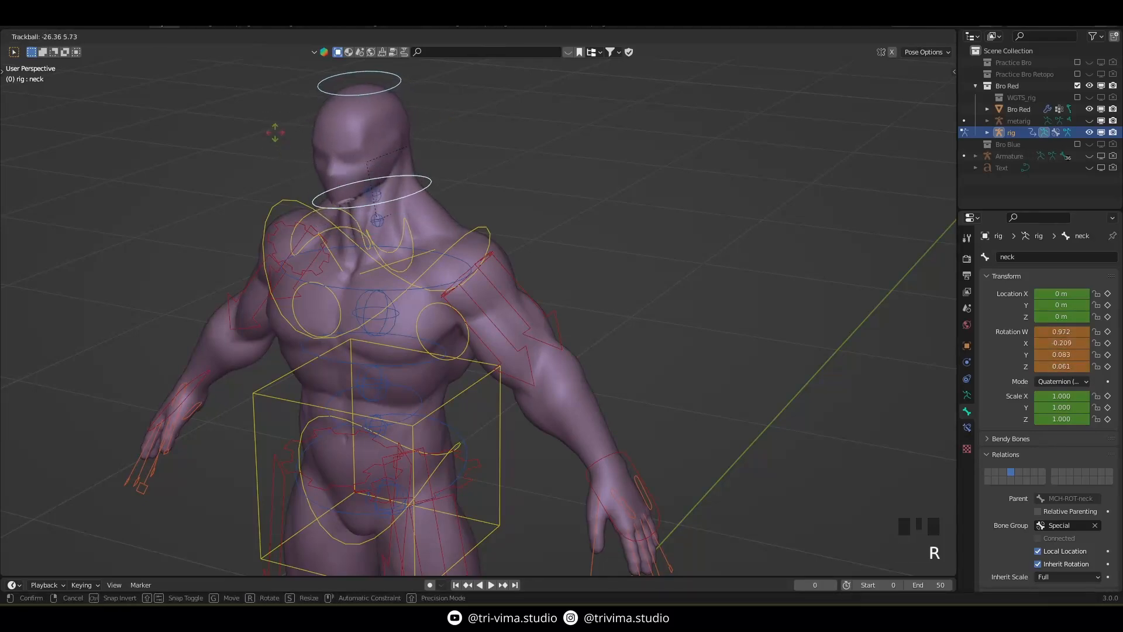
{"action": "key", "text": "Escape"}
{"action": "left_click", "coordinate": [480, 36]}
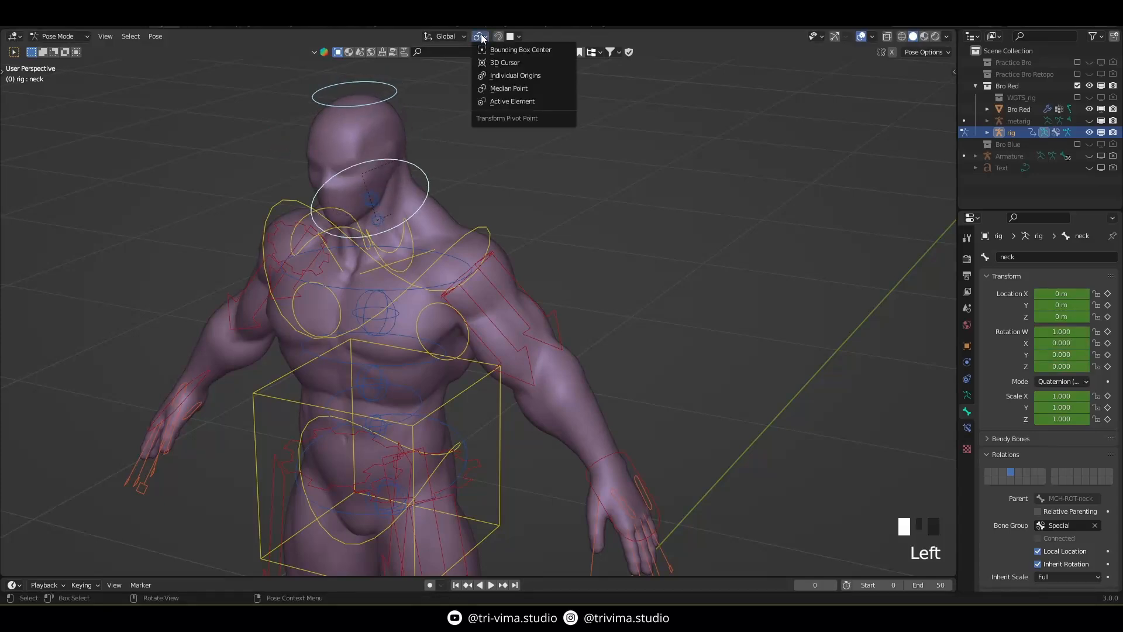
{"action": "key", "text": "r"}
{"action": "key", "text": "r"}
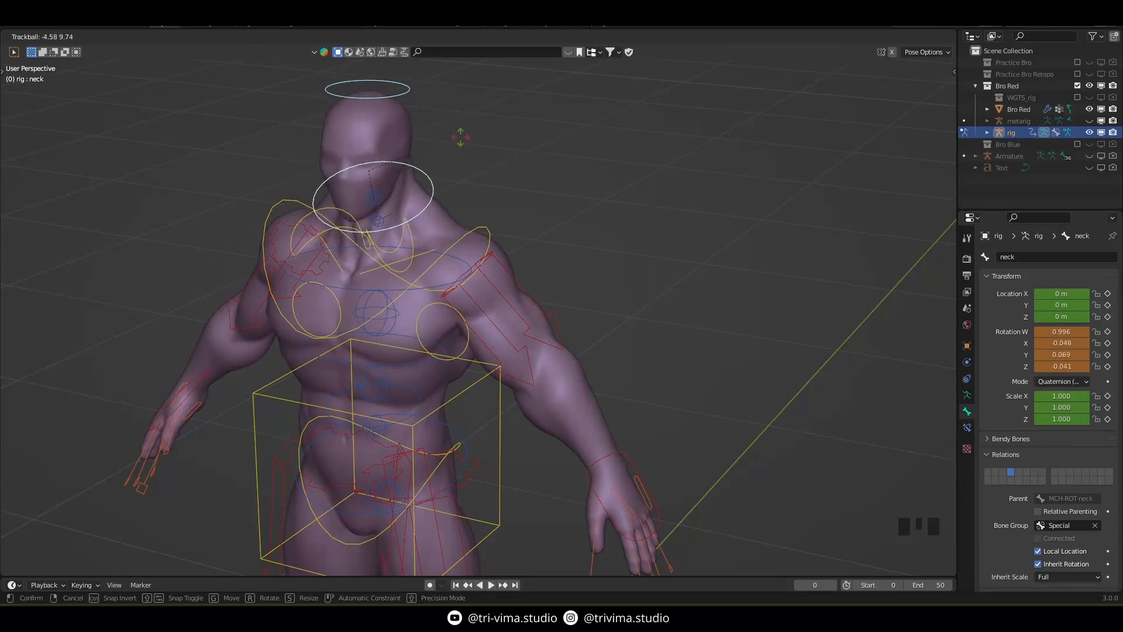
{"action": "right_click", "coordinate": [460, 138]}
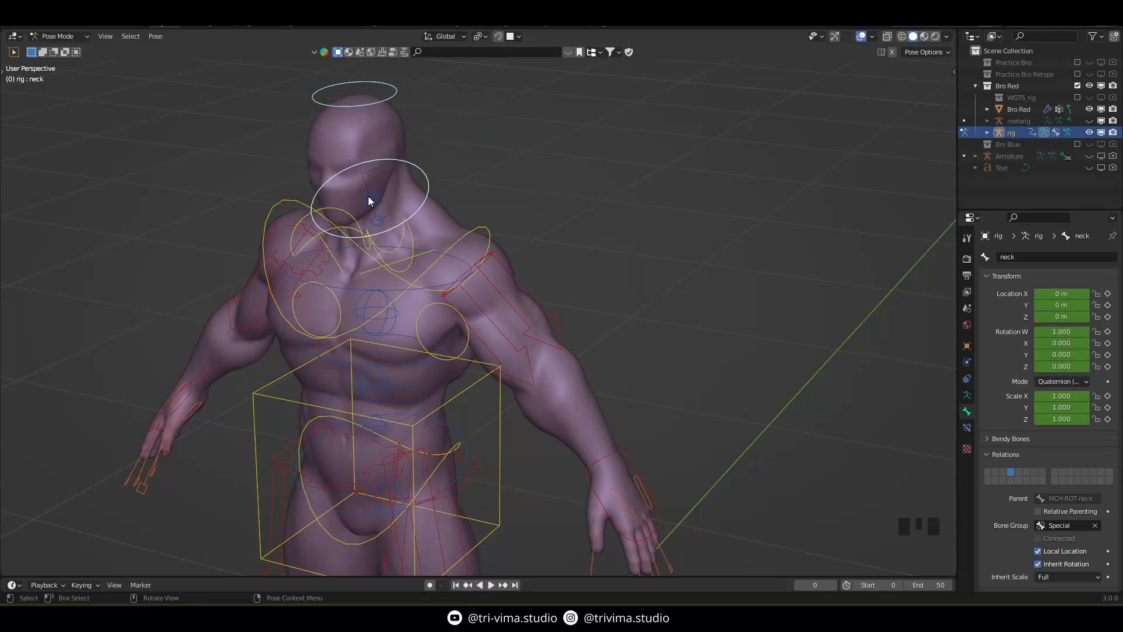
Step: Try freely rotating the head control alone, then the neck control alone, cancelling both rotations
{"action": "left_click", "coordinate": [383, 101]}
{"action": "key", "text": "r"}
{"action": "key", "text": "r"}
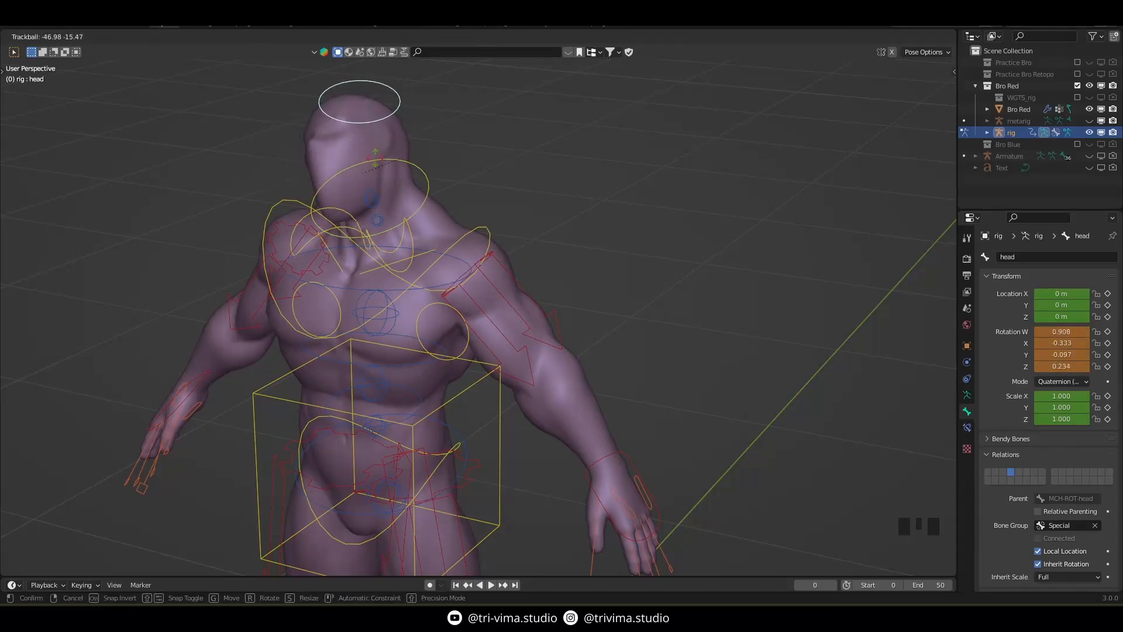
{"action": "right_click", "coordinate": [376, 158]}
{"action": "left_click", "coordinate": [416, 210]}
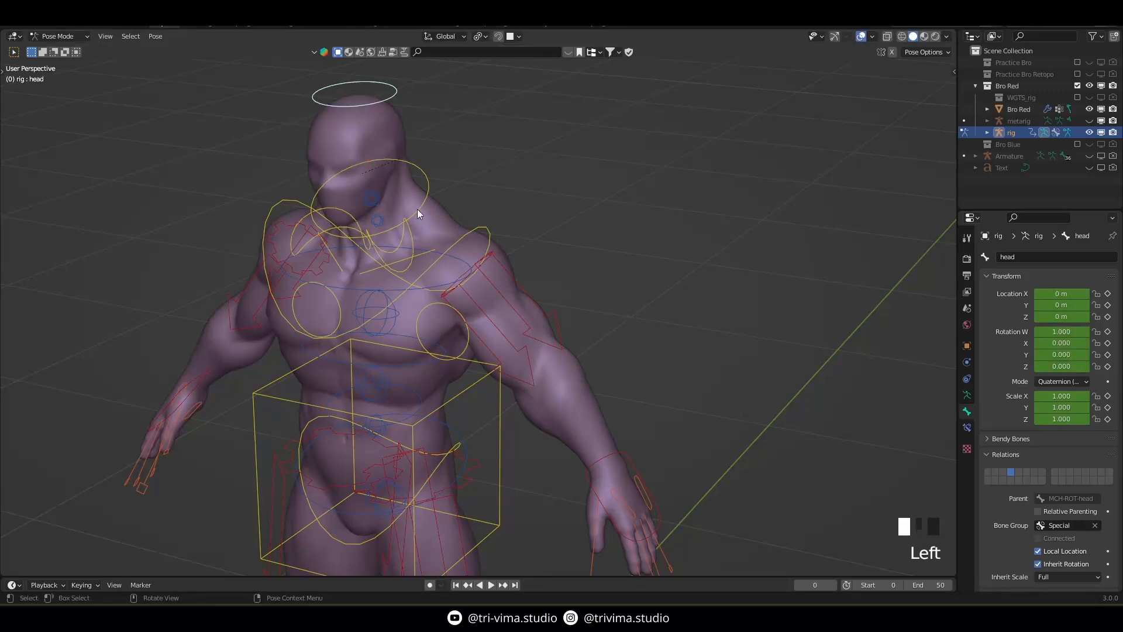
{"action": "key", "text": "r"}
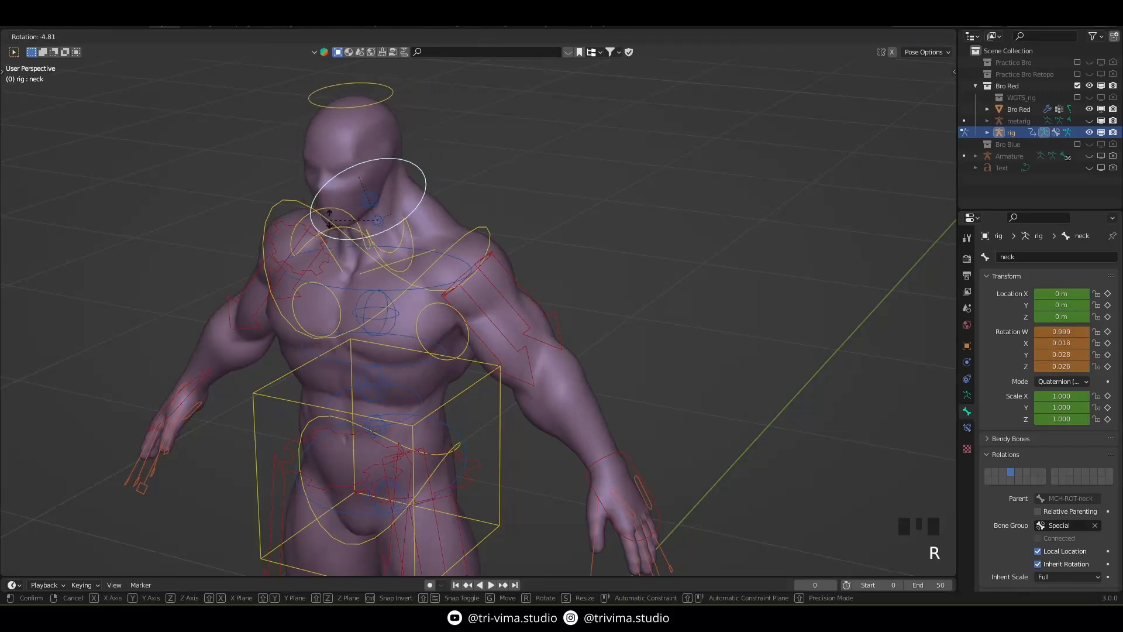
{"action": "key", "text": "r"}
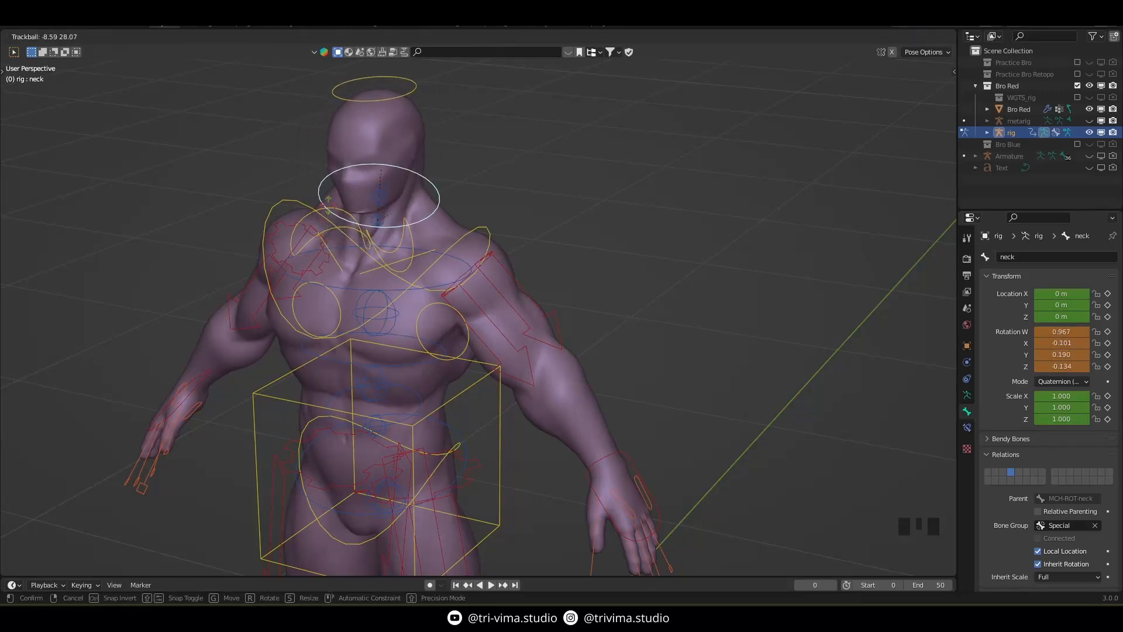
{"action": "right_click", "coordinate": [328, 204]}
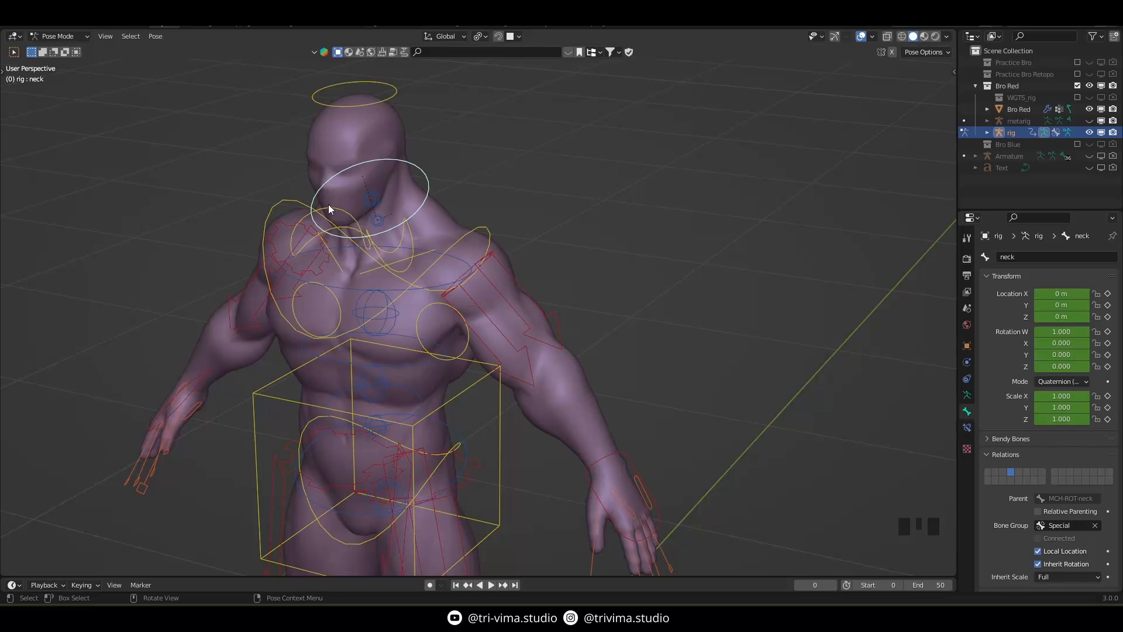
Step: Add the head control to the selected neck control and try rotating the pair, cancelling the rotation
{"action": "left_click", "coordinate": [391, 96], "text": "shift"}
{"action": "key", "text": "r"}
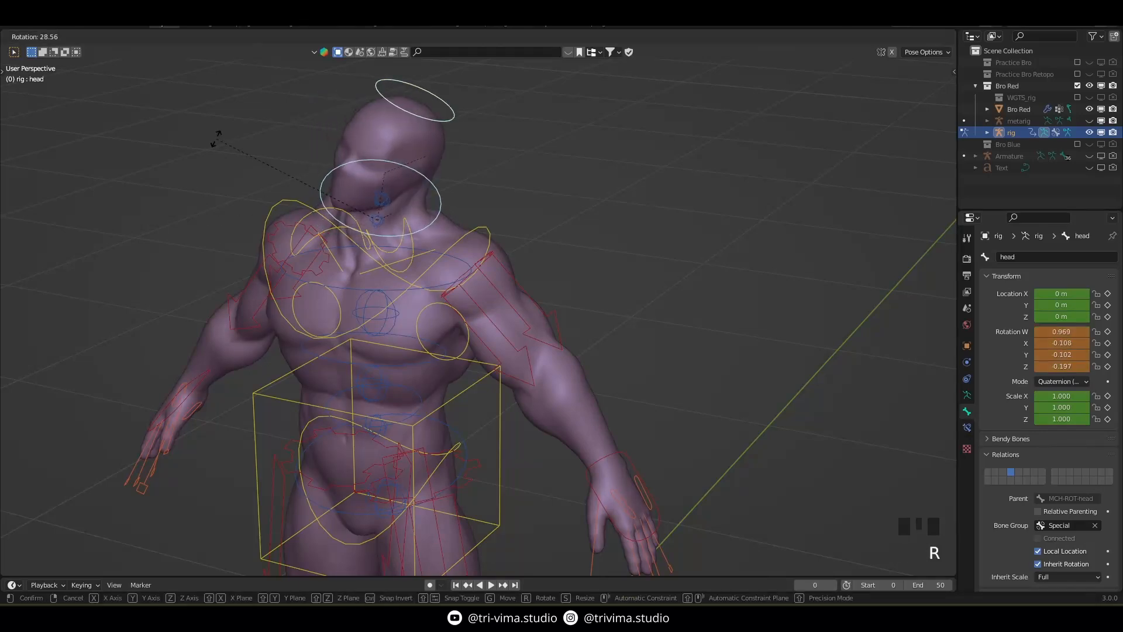
{"action": "key", "text": "r"}
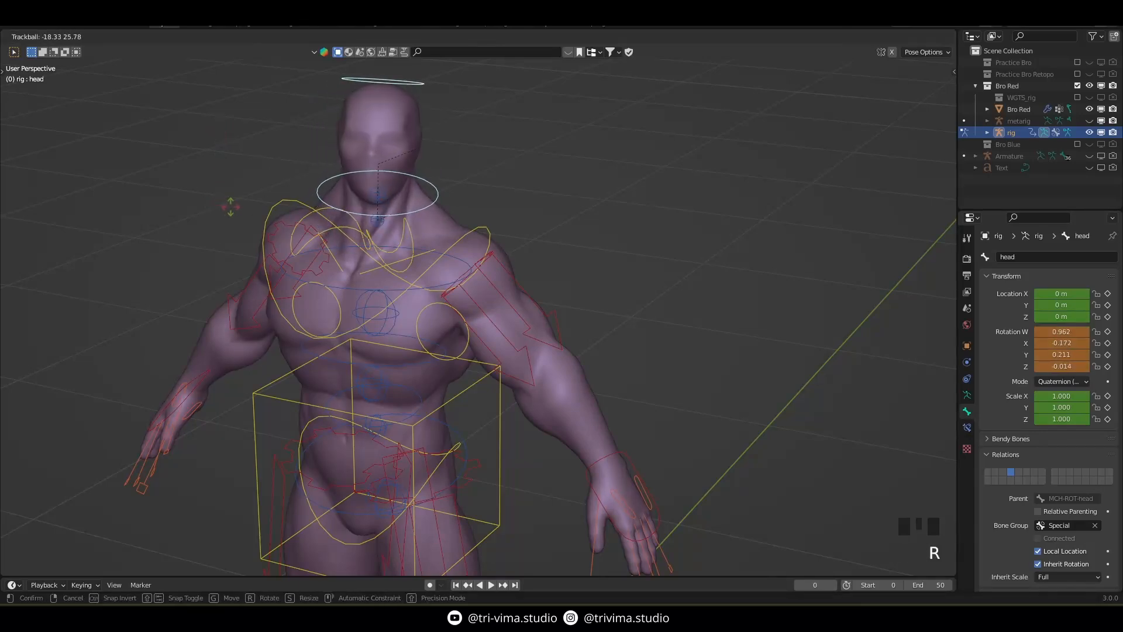
{"action": "right_click", "coordinate": [232, 207]}
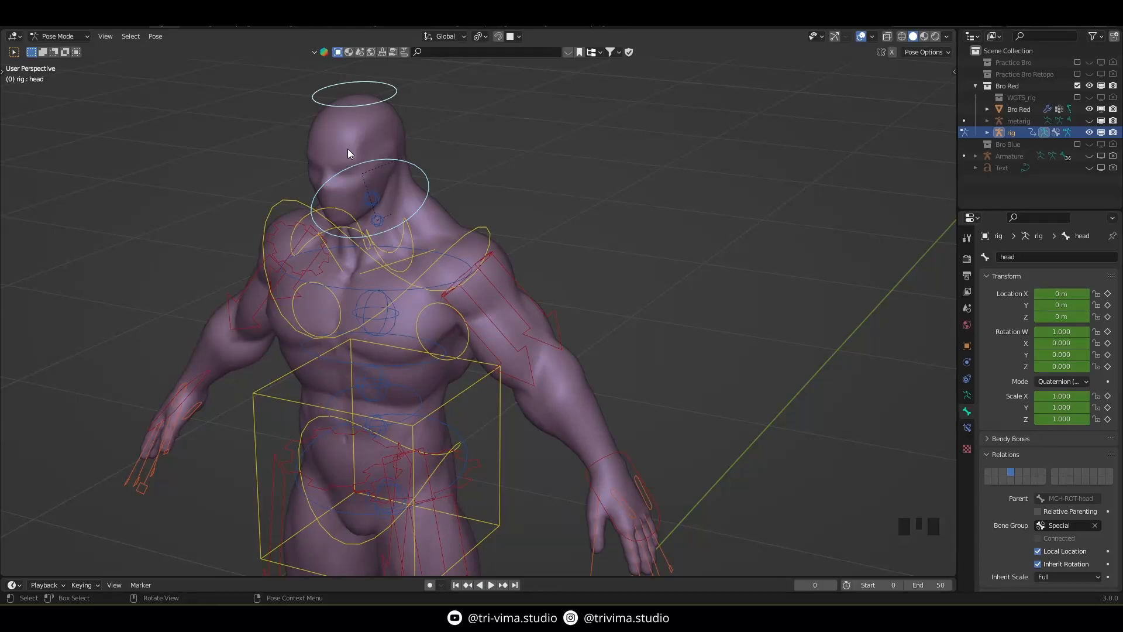
Step: Leave Pose Mode, select the Bro Red mesh and switch it to Weight Paint mode
{"action": "key", "text": "ctrl+Tab"}
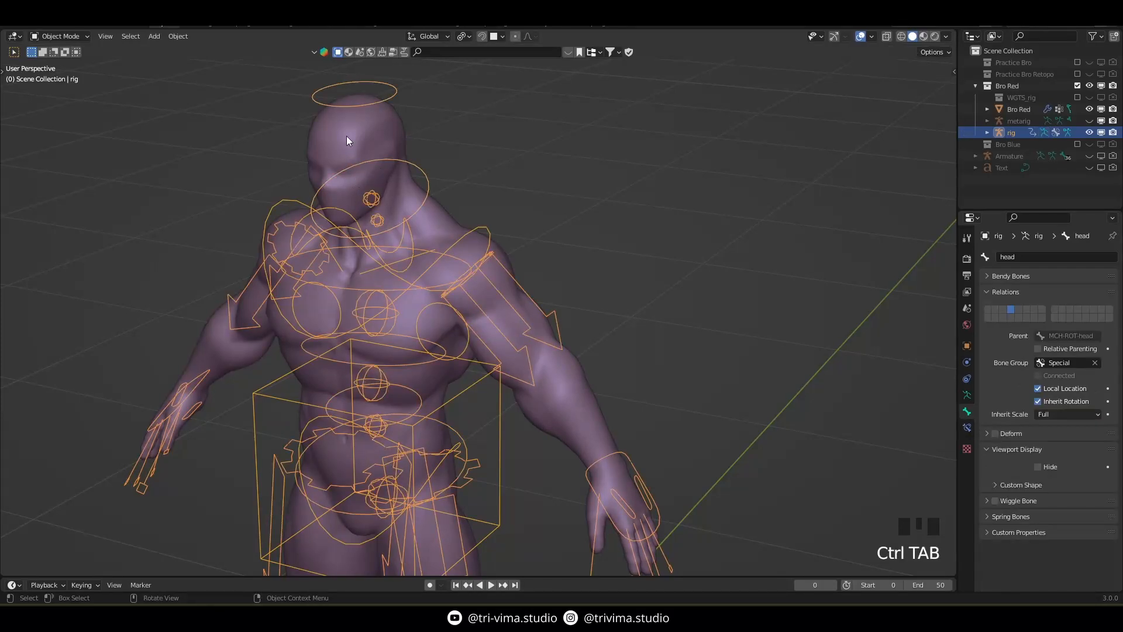
{"action": "left_click", "coordinate": [347, 136]}
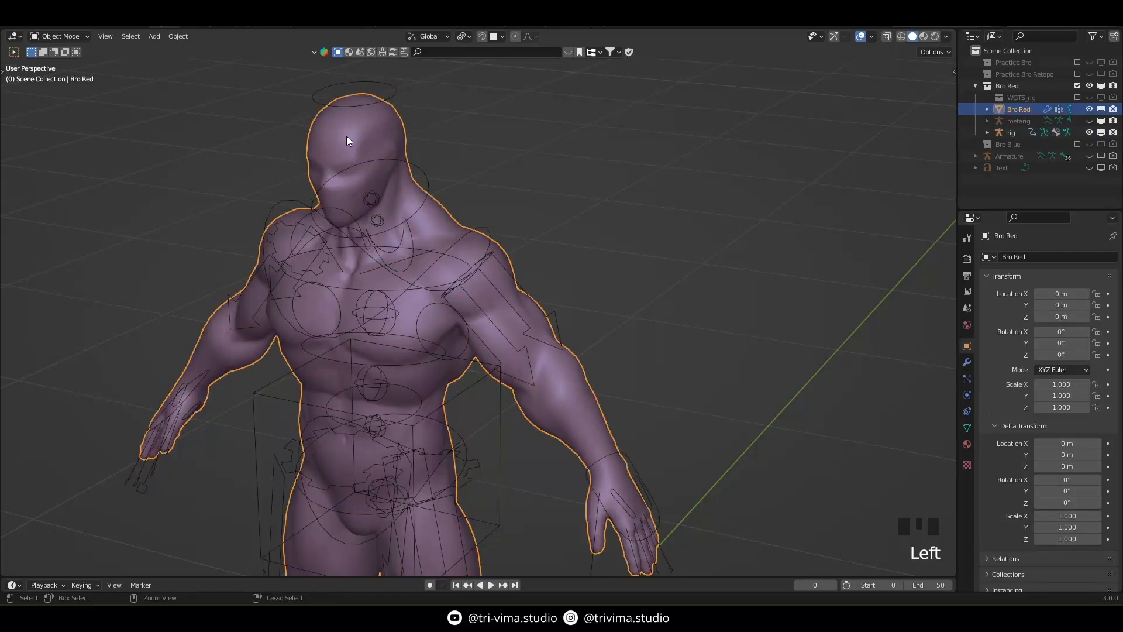
{"action": "key", "text": "ctrl+Tab"}
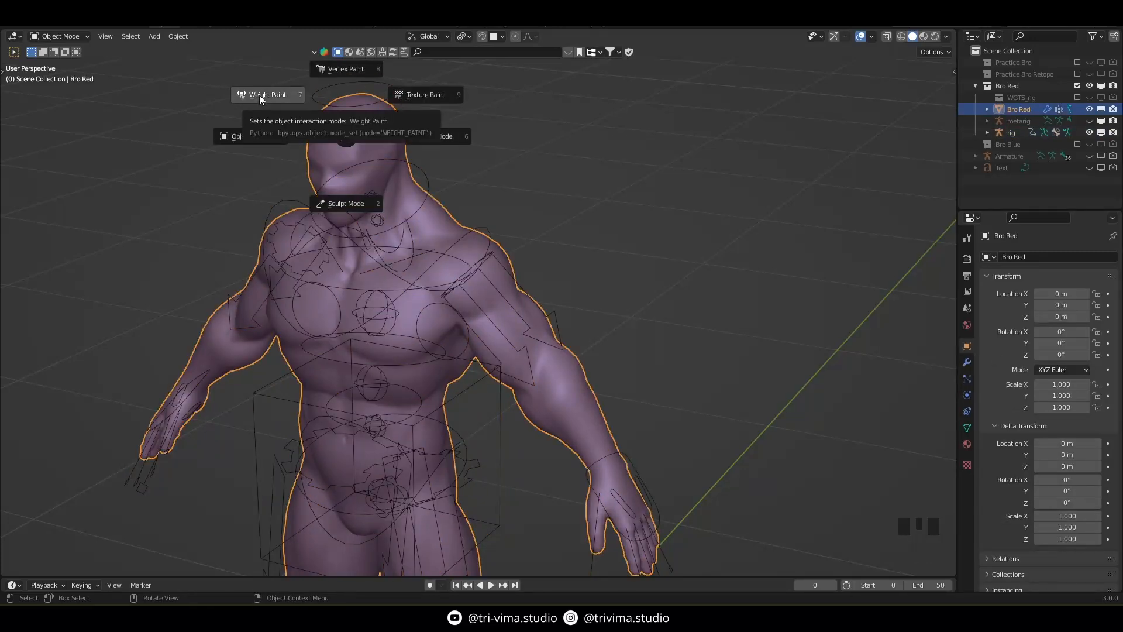
{"action": "left_click", "coordinate": [345, 69]}
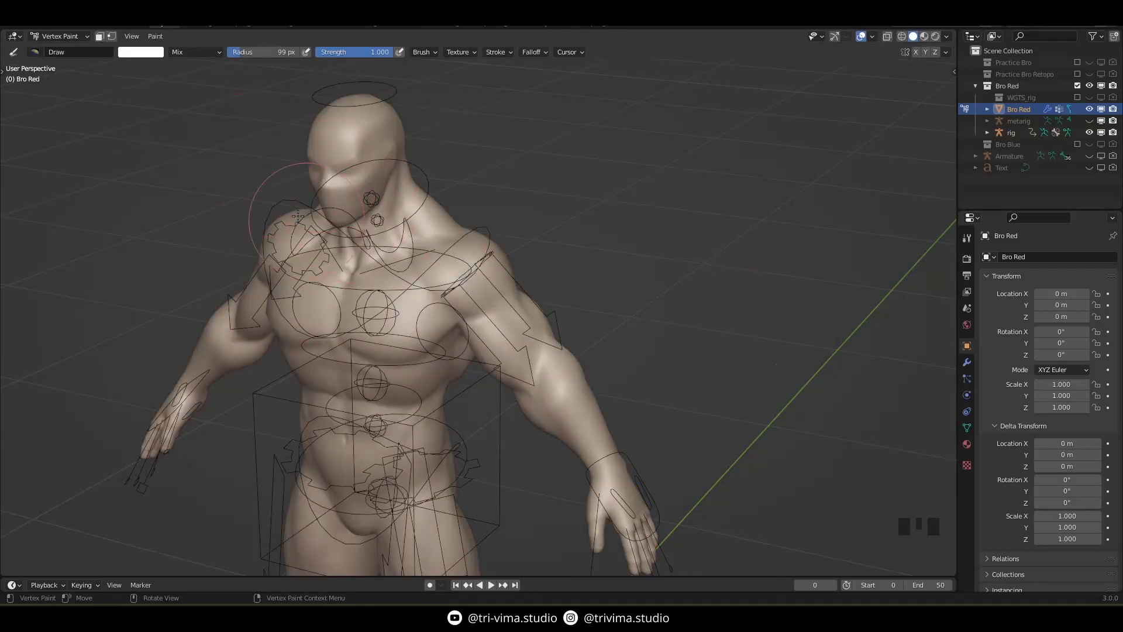
{"action": "key", "text": "ctrl+Tab"}
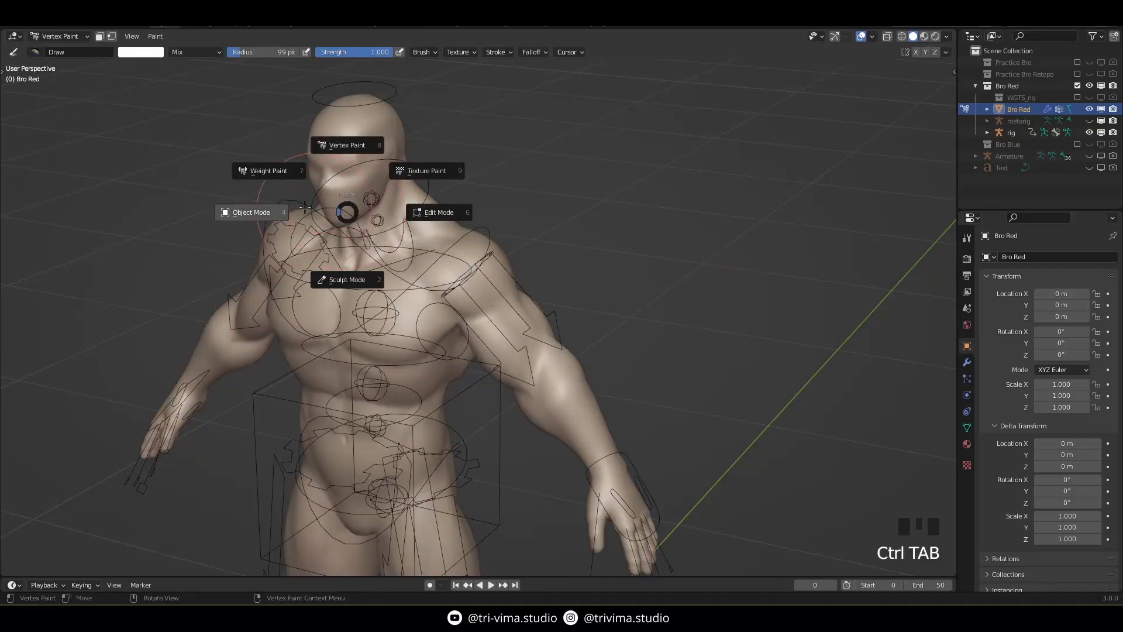
{"action": "left_click", "coordinate": [259, 170]}
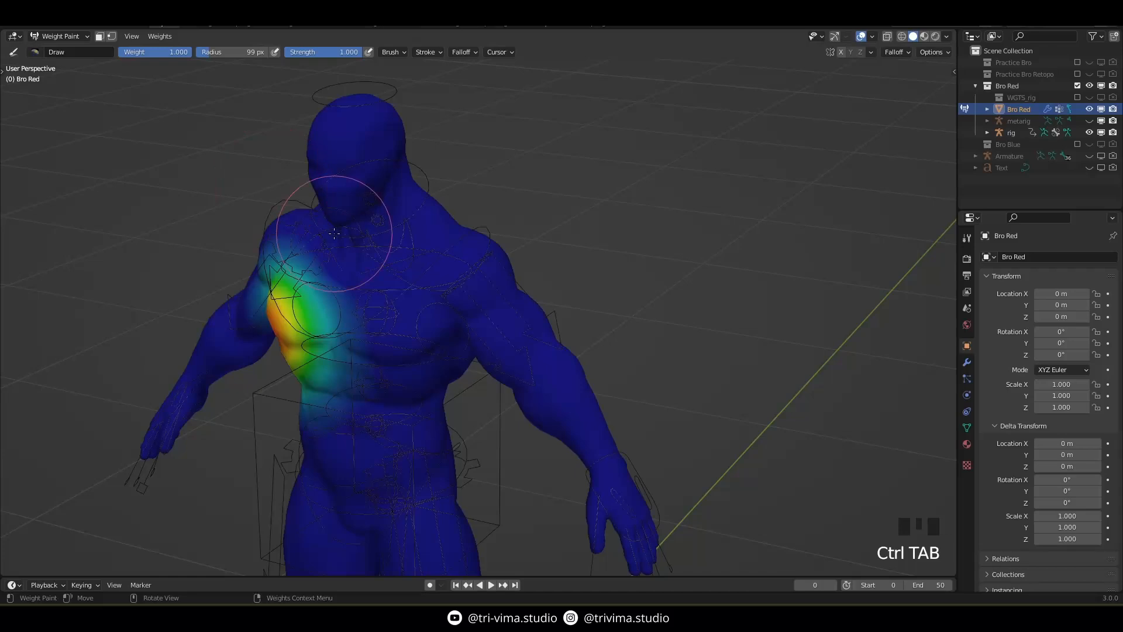
Step: Show the mesh's vertex groups and view the weights of DEF-hand.R
{"action": "left_click", "coordinate": [967, 429]}
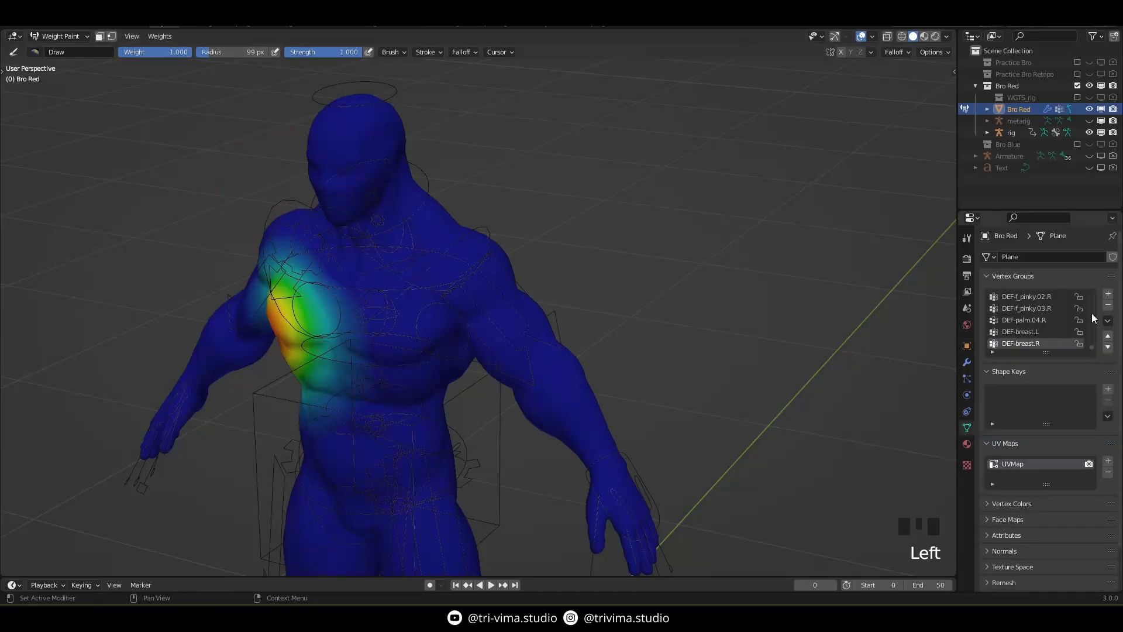
{"action": "left_click_drag", "start_coordinate": [1094, 346], "coordinate": [1097, 336]}
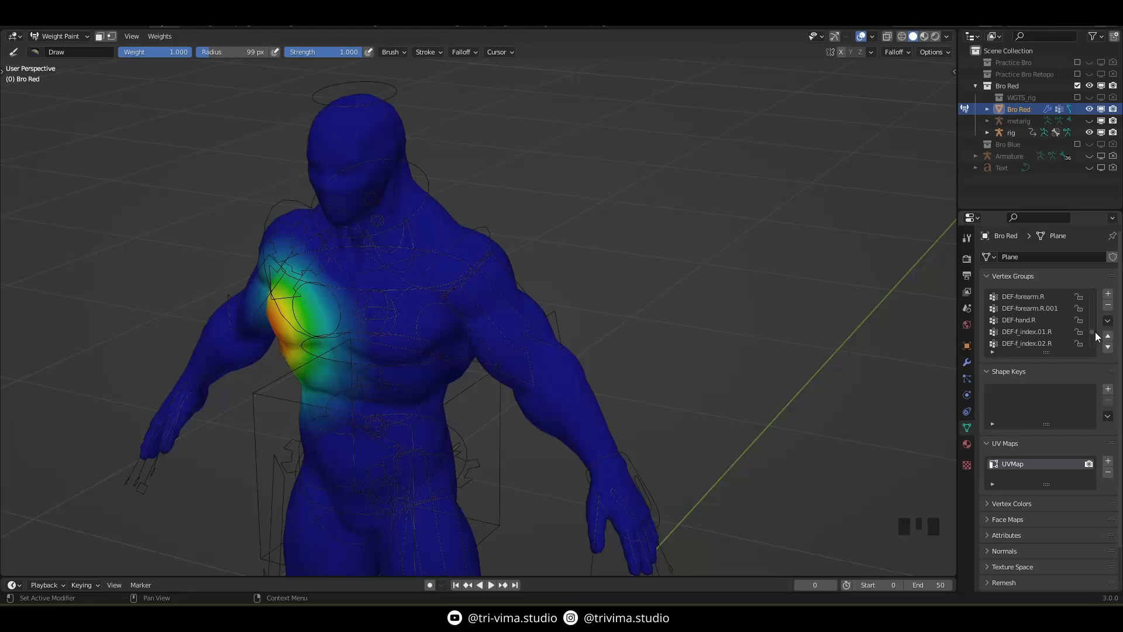
{"action": "left_click", "coordinate": [1010, 320]}
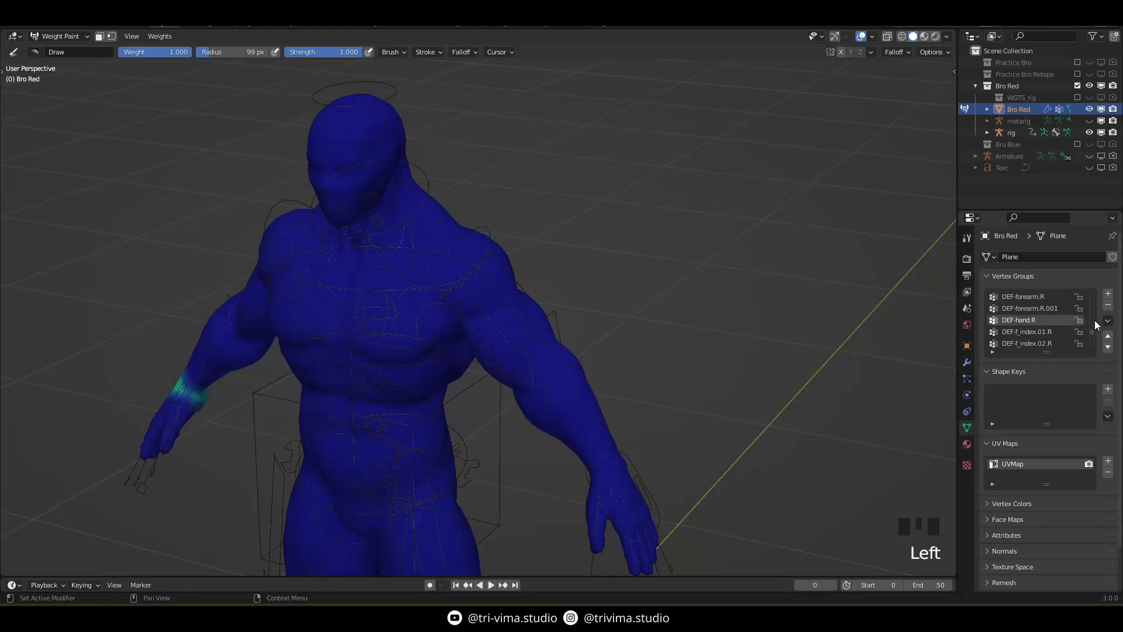
Step: View the weights of the DEF-spine and DEF-spine.006 vertex groups, examining the head's weights up close from the side
{"action": "left_click_drag", "start_coordinate": [1096, 335], "coordinate": [1090, 293]}
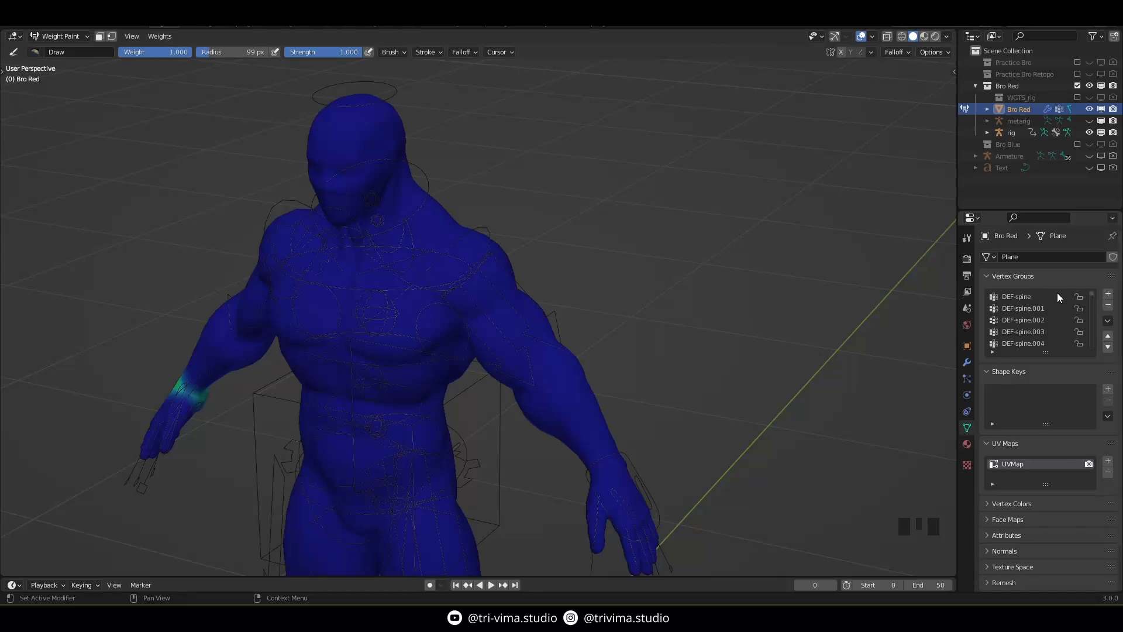
{"action": "left_click", "coordinate": [1029, 299]}
{"action": "scroll", "coordinate": [1029, 307], "scroll_direction": "down", "scroll_amount": 2}
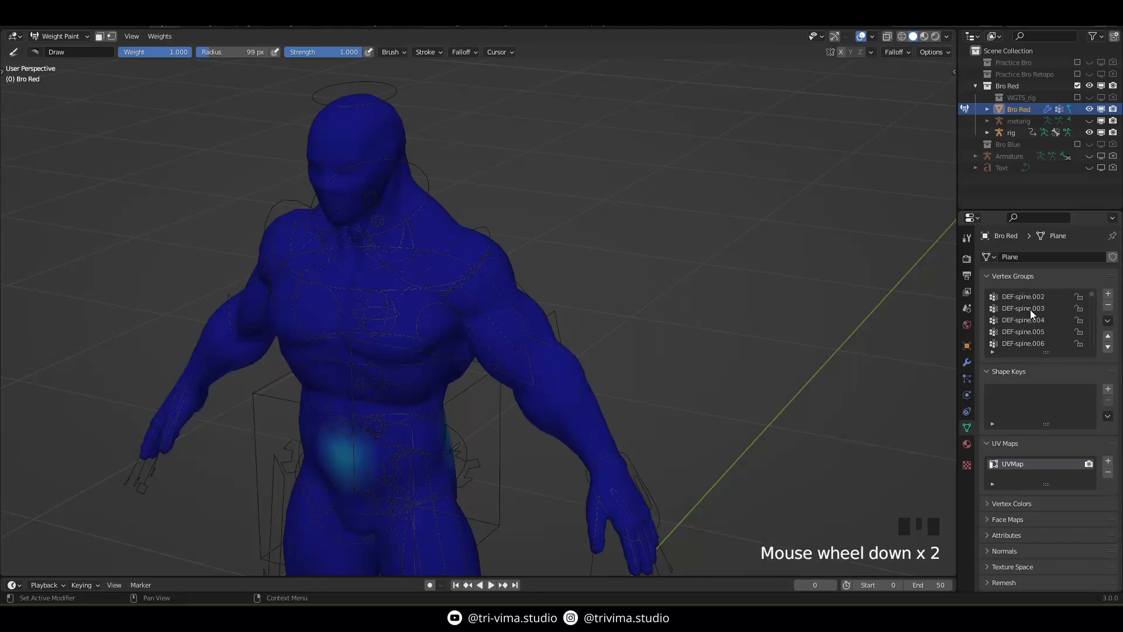
{"action": "left_click", "coordinate": [1030, 344]}
{"action": "mouse_move", "coordinate": [351, 251]}
{"action": "middle_mouse_down"}
{"action": "mouse_move", "coordinate": [355, 191]}
{"action": "mouse_move", "coordinate": [410, 312]}
{"action": "middle_mouse_up"}
{"action": "scroll", "coordinate": [356, 190], "scroll_direction": "up", "scroll_amount": 3}
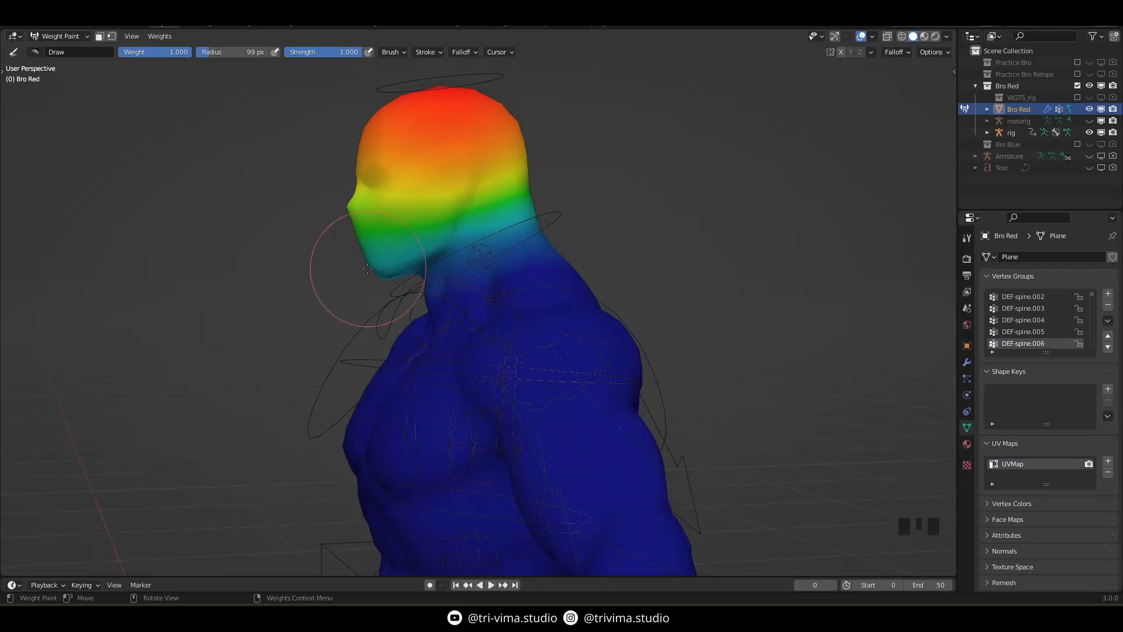
Step: Return to Object Mode, exclude the Bro Red collection, and show the Bro Blue collection with the Armature
{"action": "key", "text": "ctrl+Tab"}
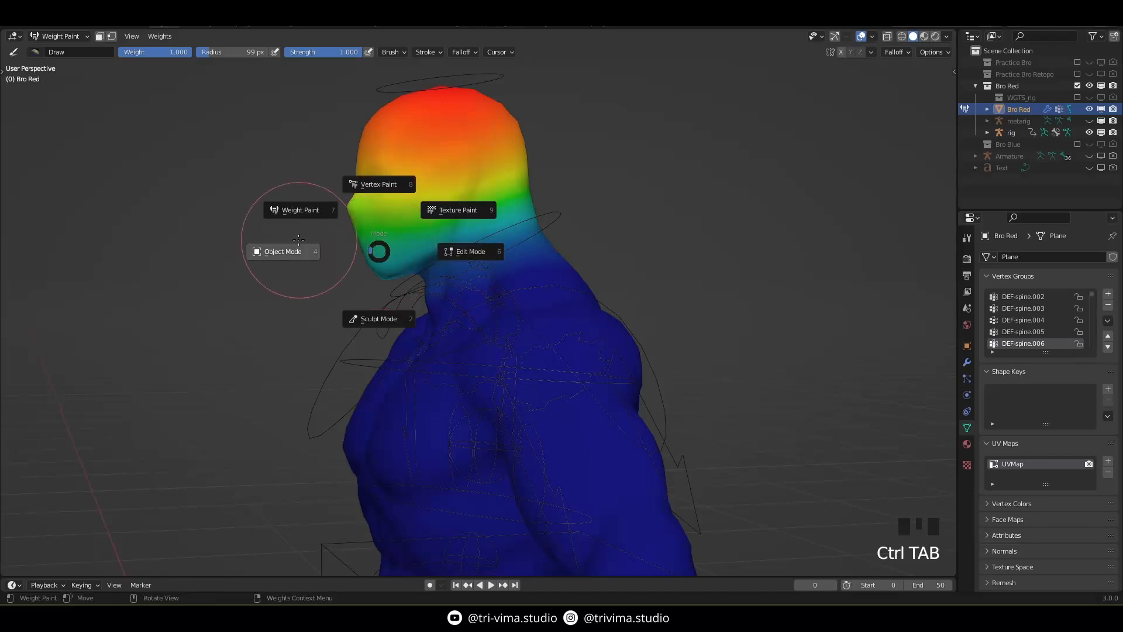
{"action": "left_click", "coordinate": [284, 252]}
{"action": "scroll", "coordinate": [537, 289], "scroll_direction": "down", "scroll_amount": 5}
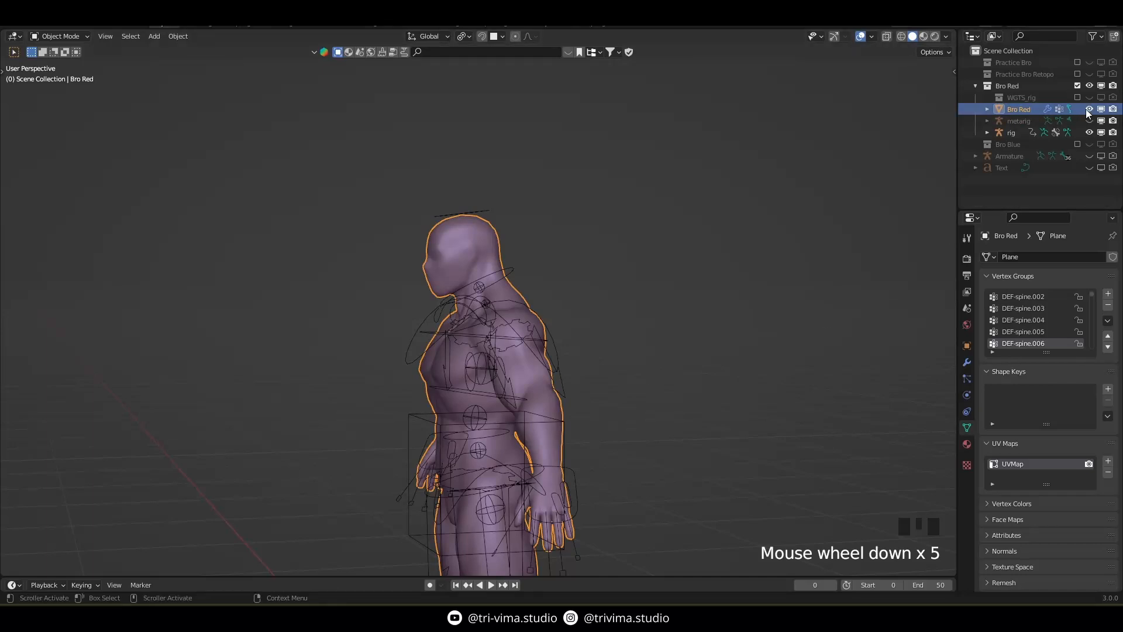
{"action": "left_click", "coordinate": [974, 86]}
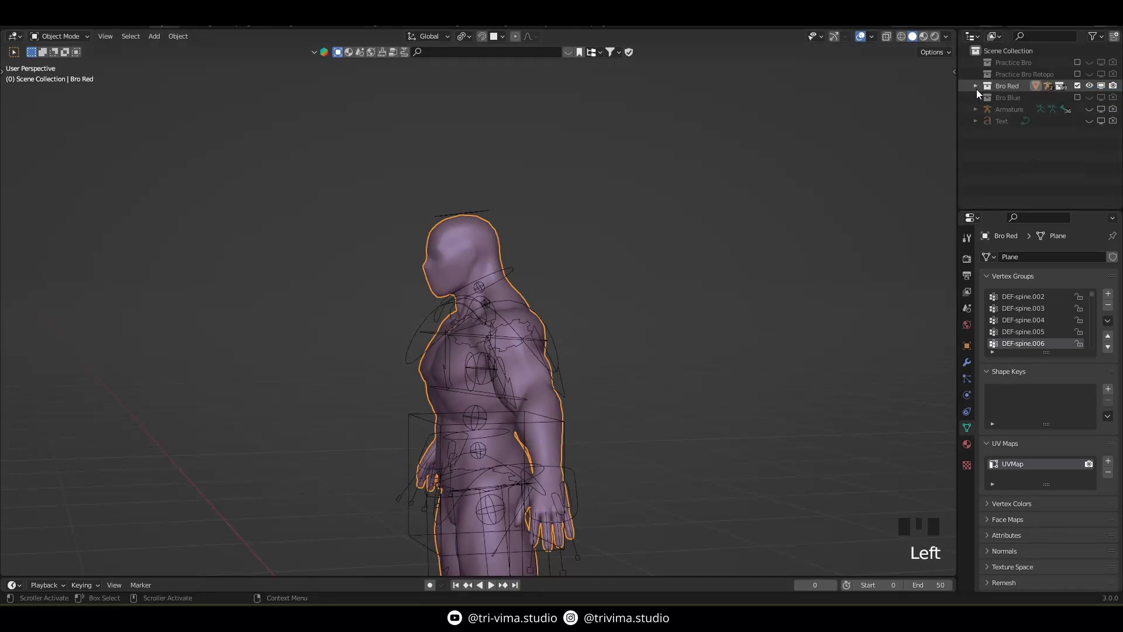
{"action": "left_click", "coordinate": [1078, 85]}
{"action": "left_click", "coordinate": [1078, 97]}
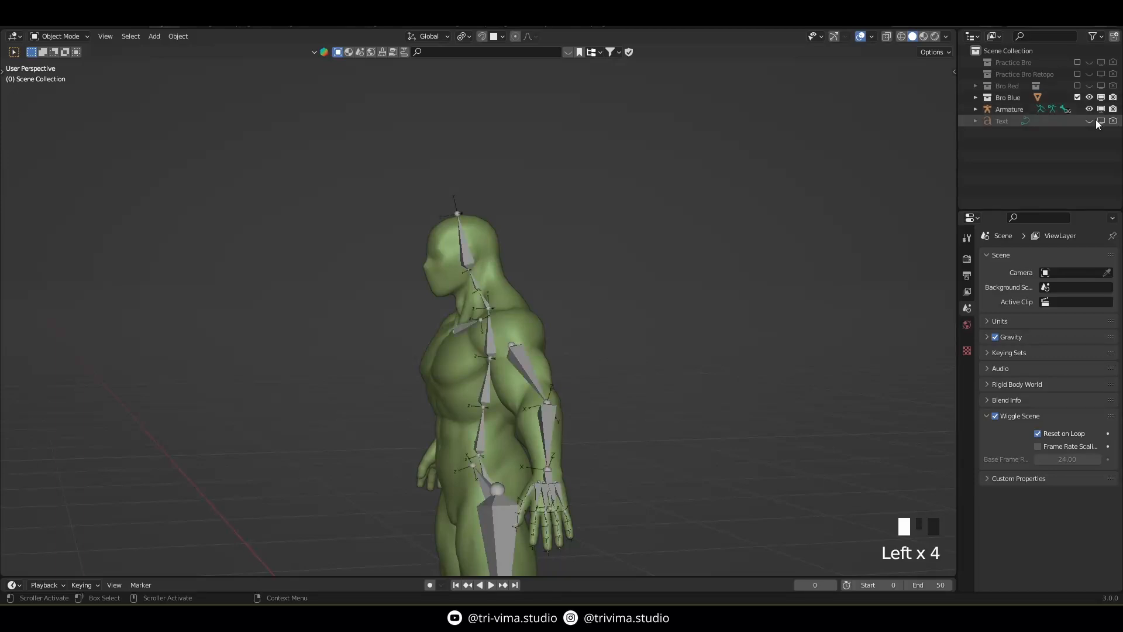
Step: Select the Armature and display its bone names, with the left hand's bones in close view
{"action": "middle_click_drag", "start_coordinate": [518, 400], "coordinate": [537, 375]}
{"action": "left_click", "coordinate": [539, 378]}
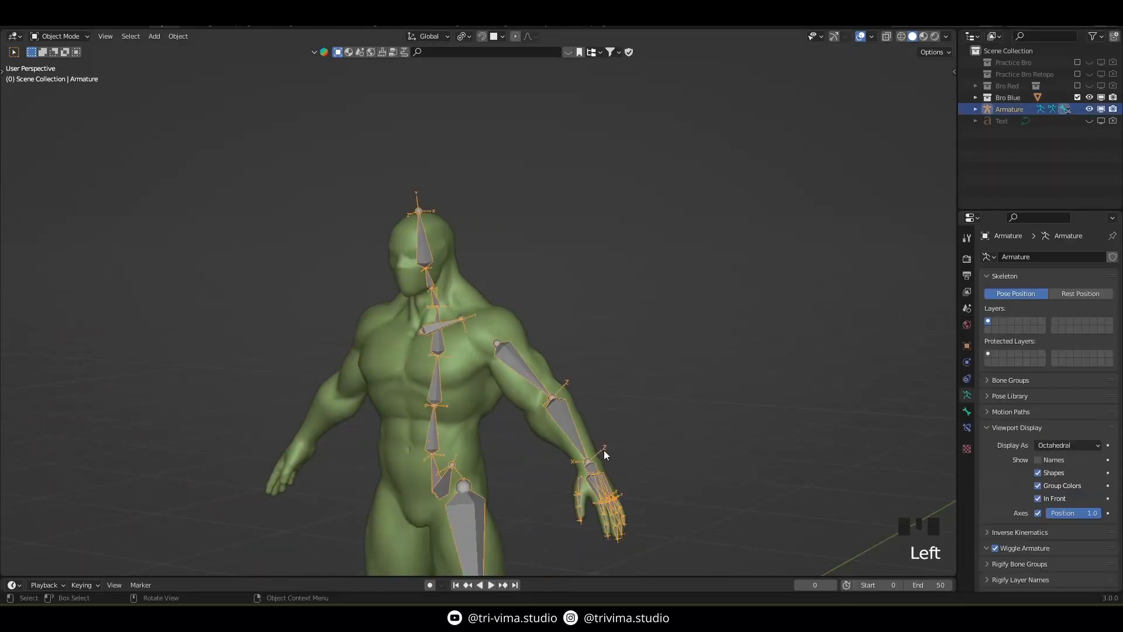
{"action": "left_click", "coordinate": [1038, 460]}
{"action": "middle_click_drag", "start_coordinate": [776, 473], "coordinate": [594, 387], "text": "shift"}
{"action": "scroll", "coordinate": [591, 390], "scroll_direction": "up", "scroll_amount": 2}
{"action": "scroll", "coordinate": [464, 357], "scroll_direction": "up", "scroll_amount": 3}
{"action": "middle_click_drag", "start_coordinate": [464, 356], "coordinate": [491, 434], "text": "shift"}
{"action": "scroll", "coordinate": [503, 423], "scroll_direction": "up", "scroll_amount": 3}
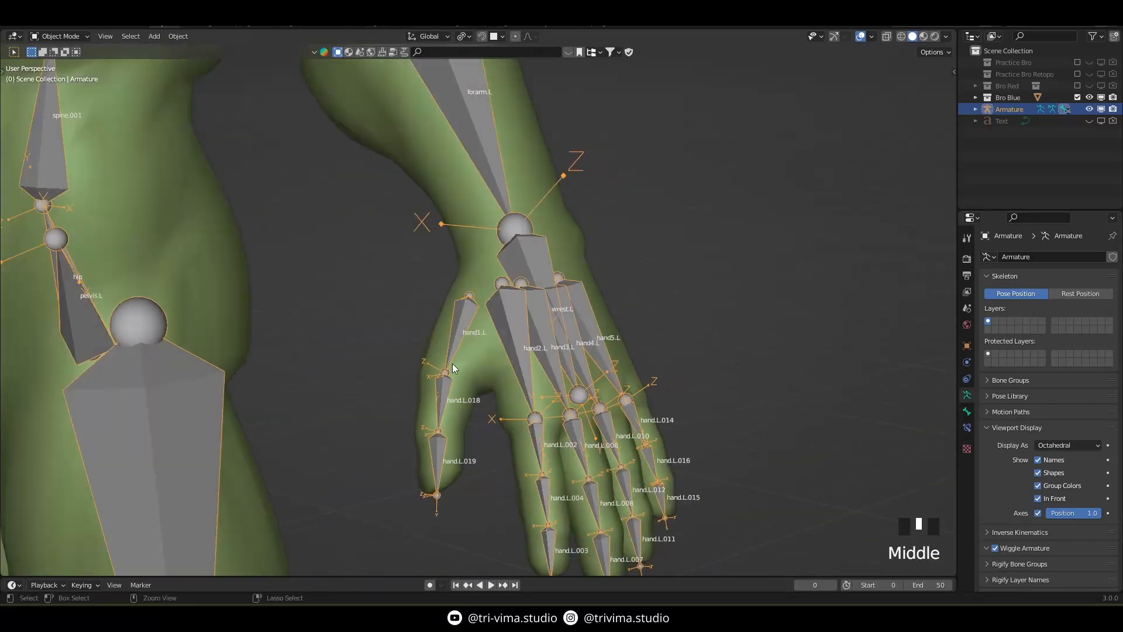
Step: Enter Edit Mode on the Armature, select the thumb bone hand.L.018, and show its bone properties
{"action": "key", "text": "ctrl+Tab"}
{"action": "middle_click_drag", "start_coordinate": [455, 400], "coordinate": [465, 355], "text": "shift"}
{"action": "key", "text": "ctrl+Tab"}
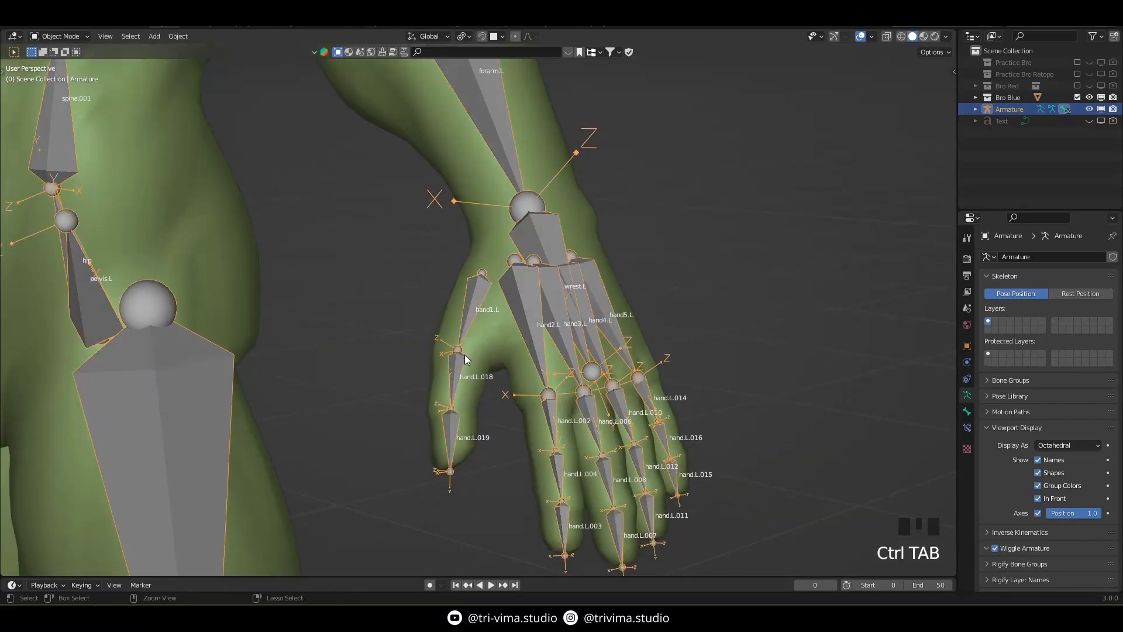
{"action": "key", "text": "Tab"}
{"action": "scroll", "coordinate": [471, 298], "scroll_direction": "up", "scroll_amount": 3}
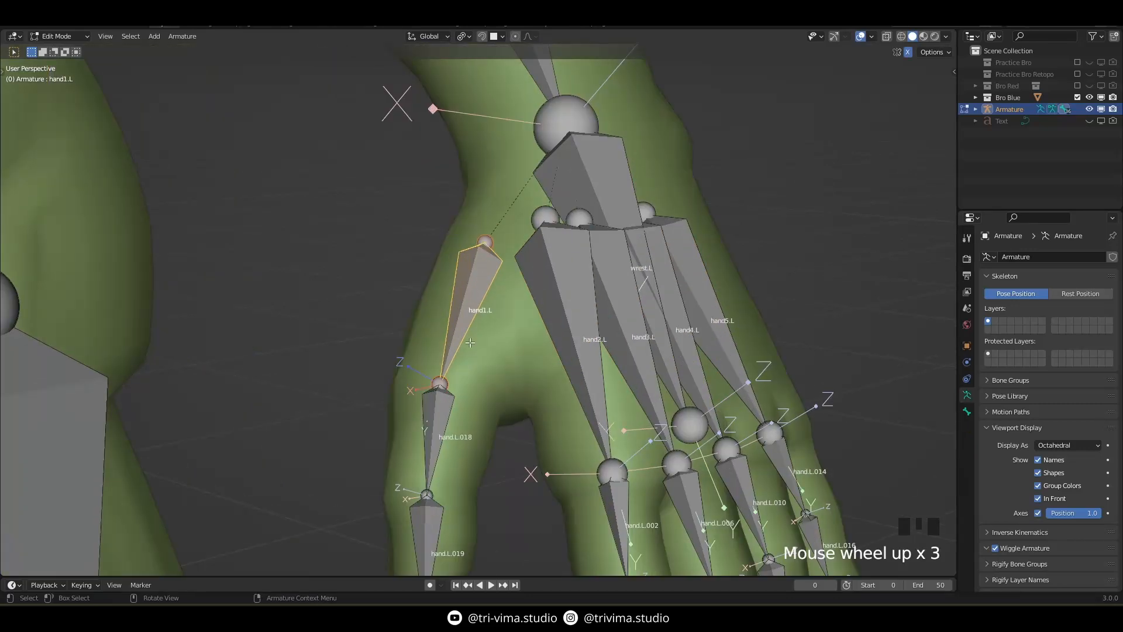
{"action": "left_click", "coordinate": [438, 424]}
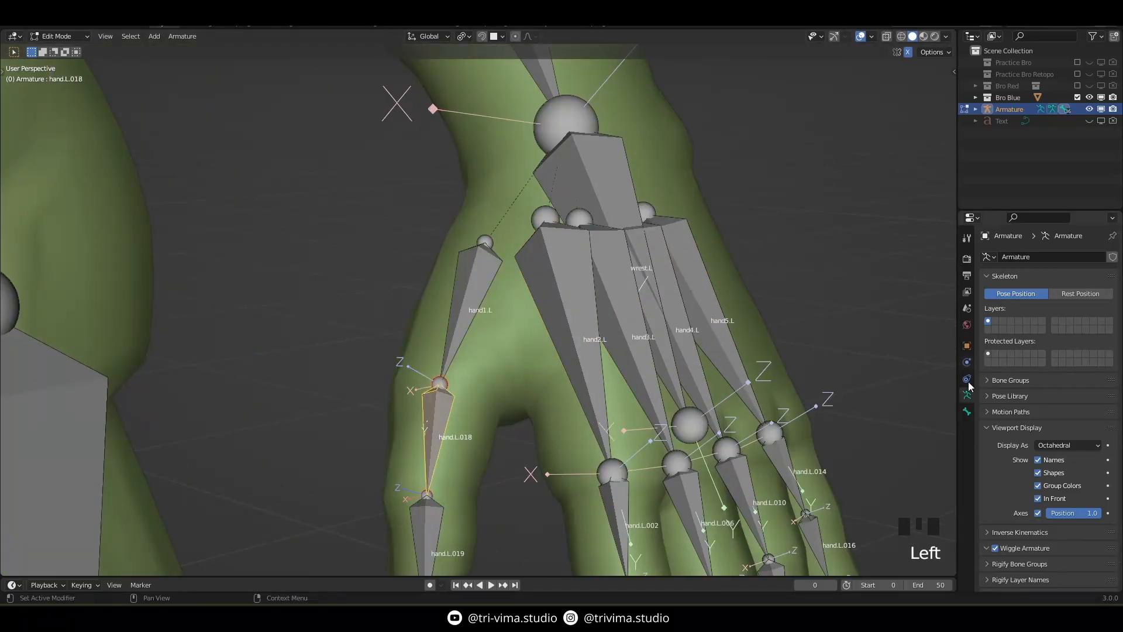
{"action": "left_click", "coordinate": [967, 412]}
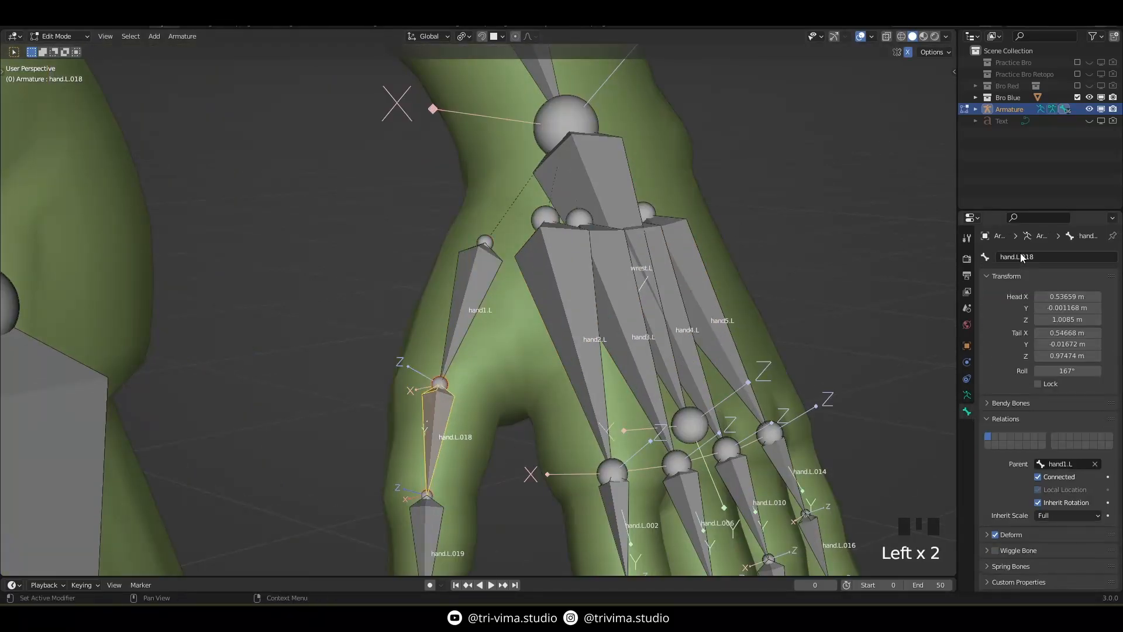
Step: Rename the thumb bone hand.L.018 as Thumb1.L
{"action": "scroll", "coordinate": [643, 448], "scroll_direction": "down", "scroll_amount": 2}
{"action": "middle_click_drag", "start_coordinate": [604, 520], "coordinate": [604, 403], "text": "shift"}
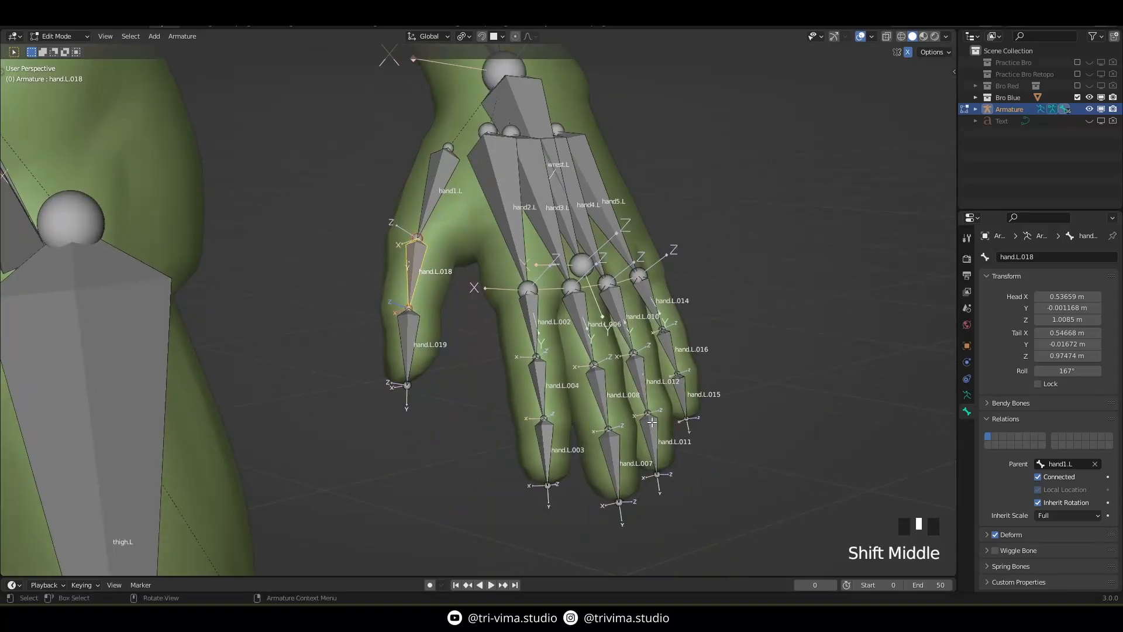
{"action": "middle_click_drag", "start_coordinate": [710, 441], "coordinate": [761, 414], "text": "shift"}
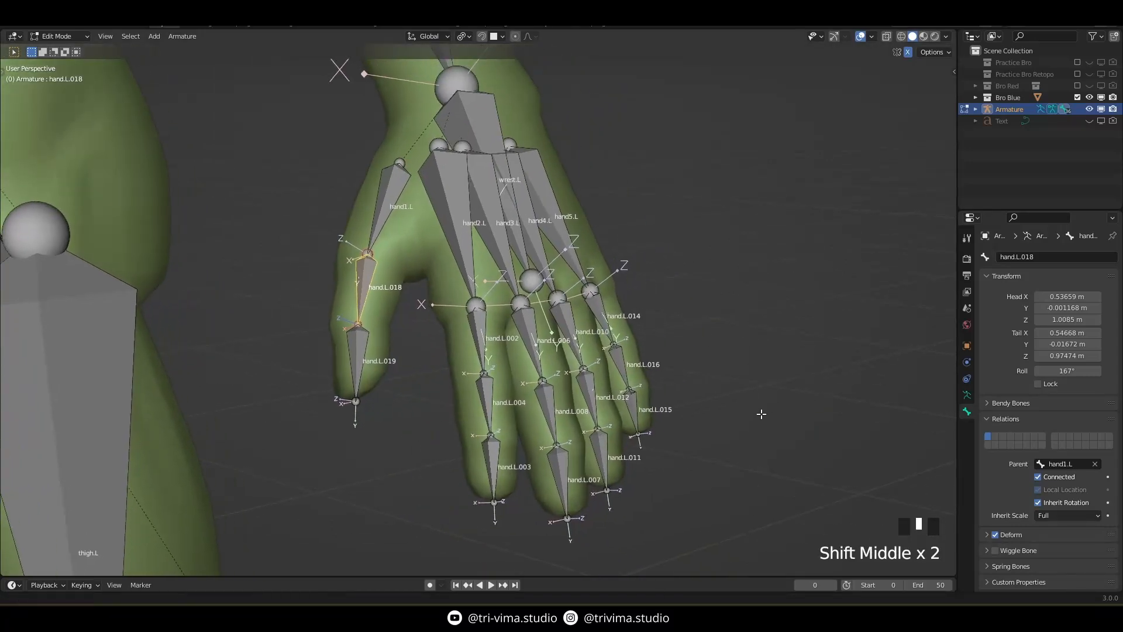
{"action": "left_click", "coordinate": [1017, 257]}
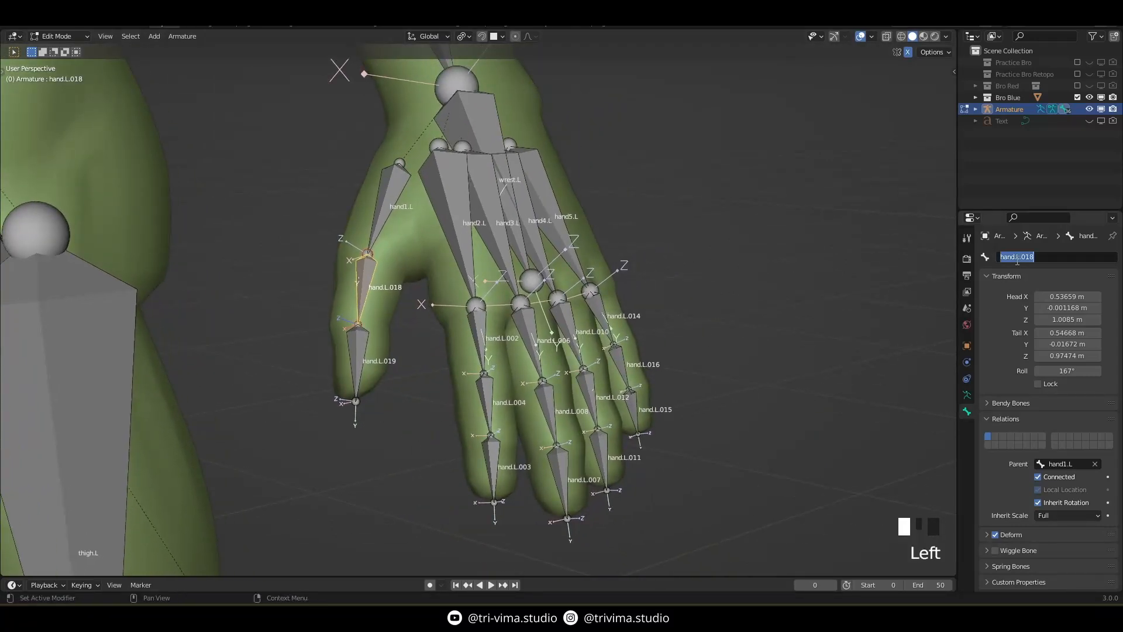
{"action": "type", "text": "Thumb1.L"}
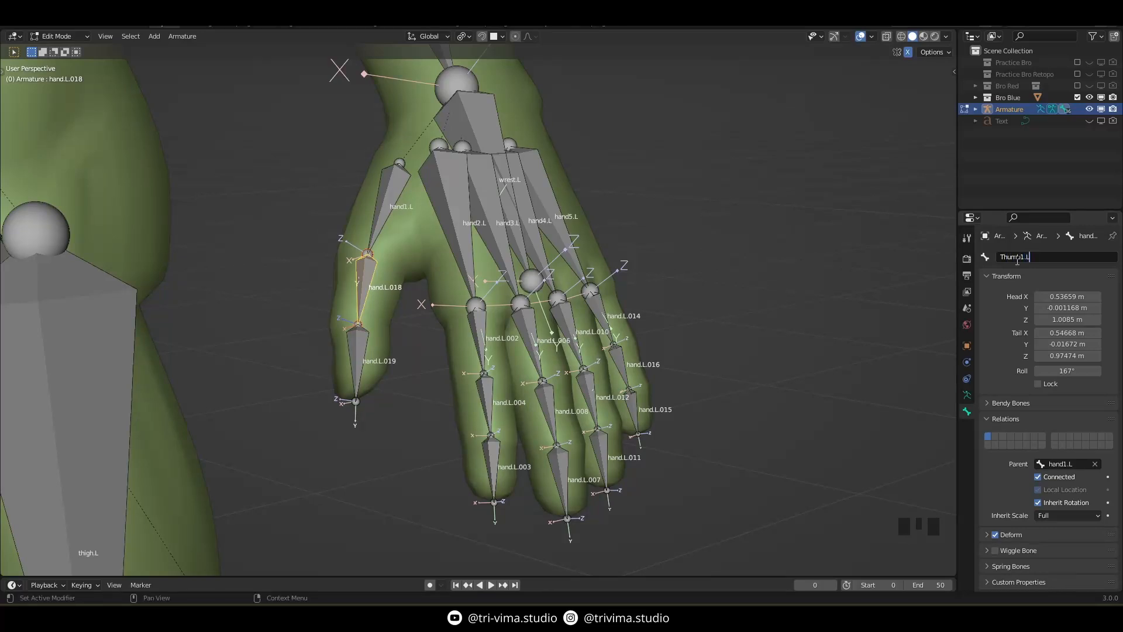
{"action": "key", "text": "Return"}
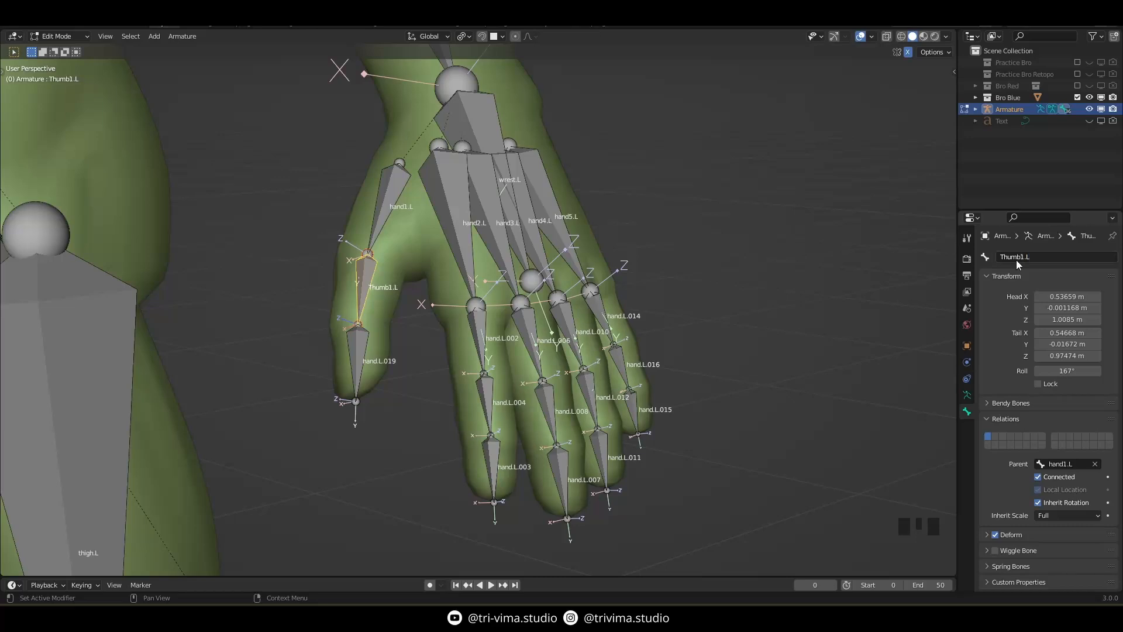
Step: Correct the thumb bone's name to lowercase thumb1.L and copy the name for reuse
{"action": "left_click", "coordinate": [1010, 261]}
{"action": "left_click", "coordinate": [1004, 258]}
{"action": "key", "text": "BackSpace"}
{"action": "type", "text": "t"}
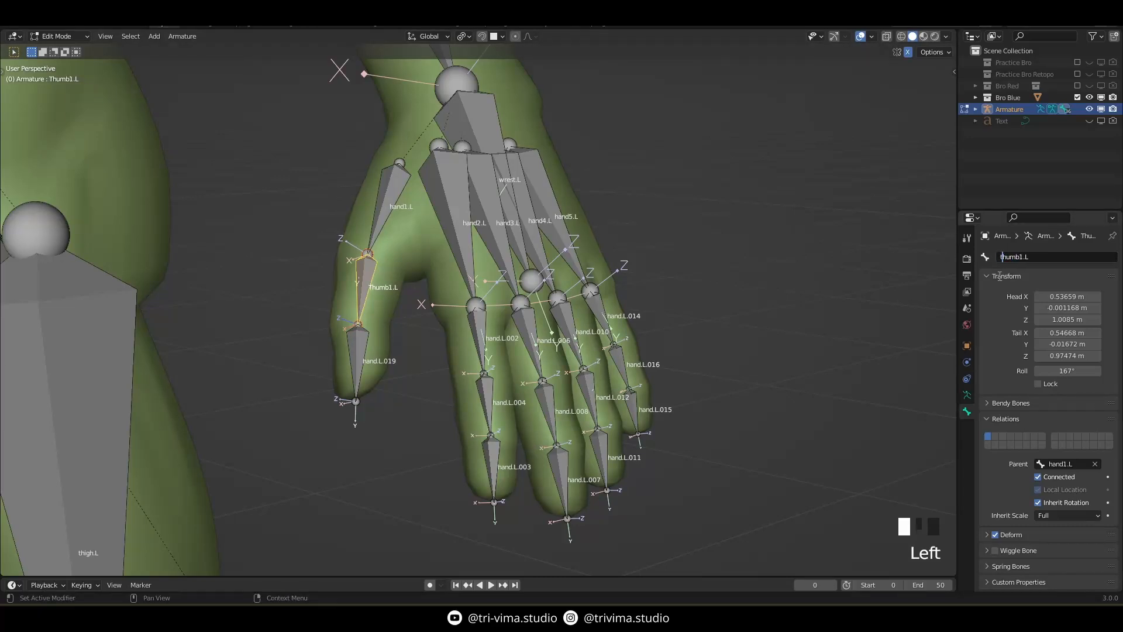
{"action": "left_click_drag", "start_coordinate": [1030, 258], "coordinate": [998, 255]}
{"action": "key", "text": "ctrl+c"}
{"action": "key", "text": "Return"}
Step: Rename the thumb's tip bone hand.L.019 as thumb2.L, reusing the copied name
{"action": "left_click", "coordinate": [358, 360]}
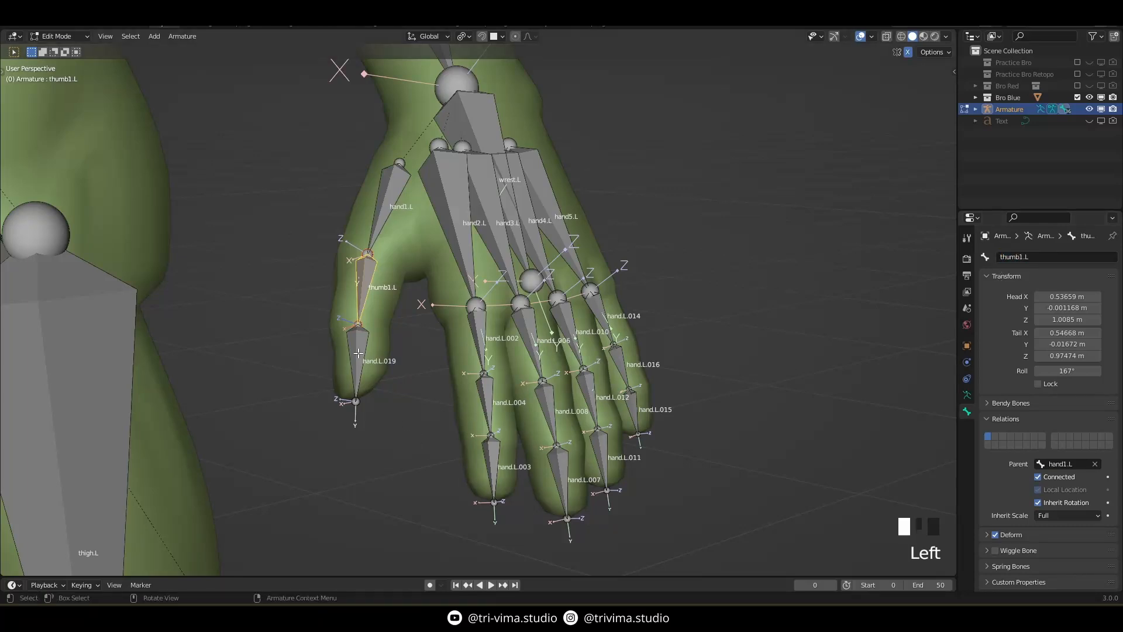
{"action": "double_click", "coordinate": [1005, 259]}
{"action": "key", "text": "ctrl+v"}
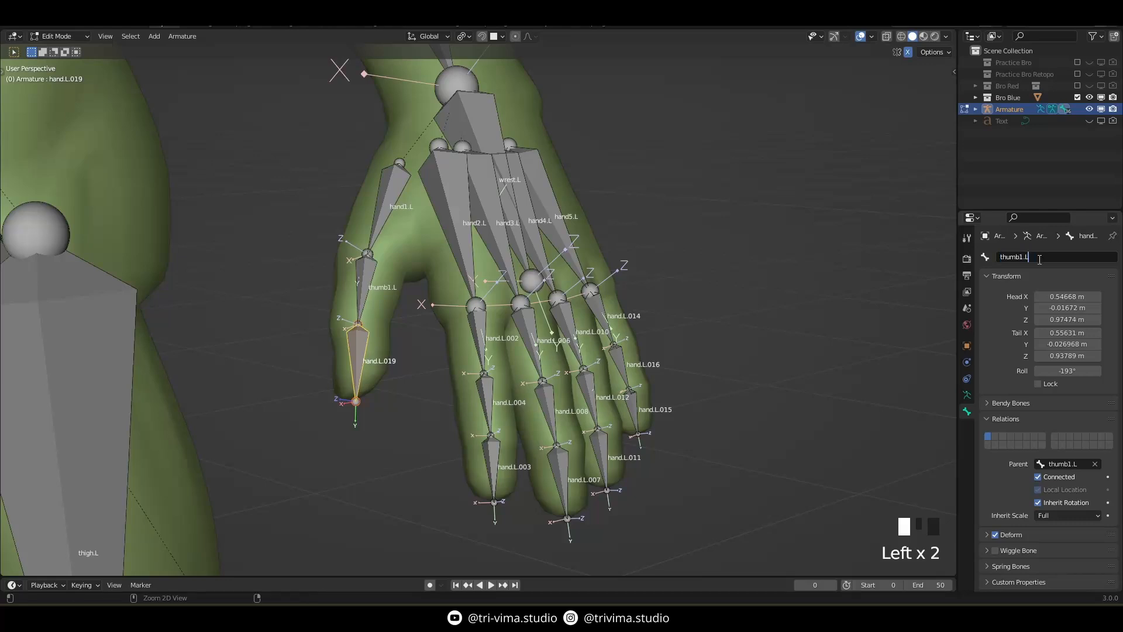
{"action": "key", "text": "Left"}
{"action": "key", "text": "Left"}
{"action": "key", "text": "shift+Left"}
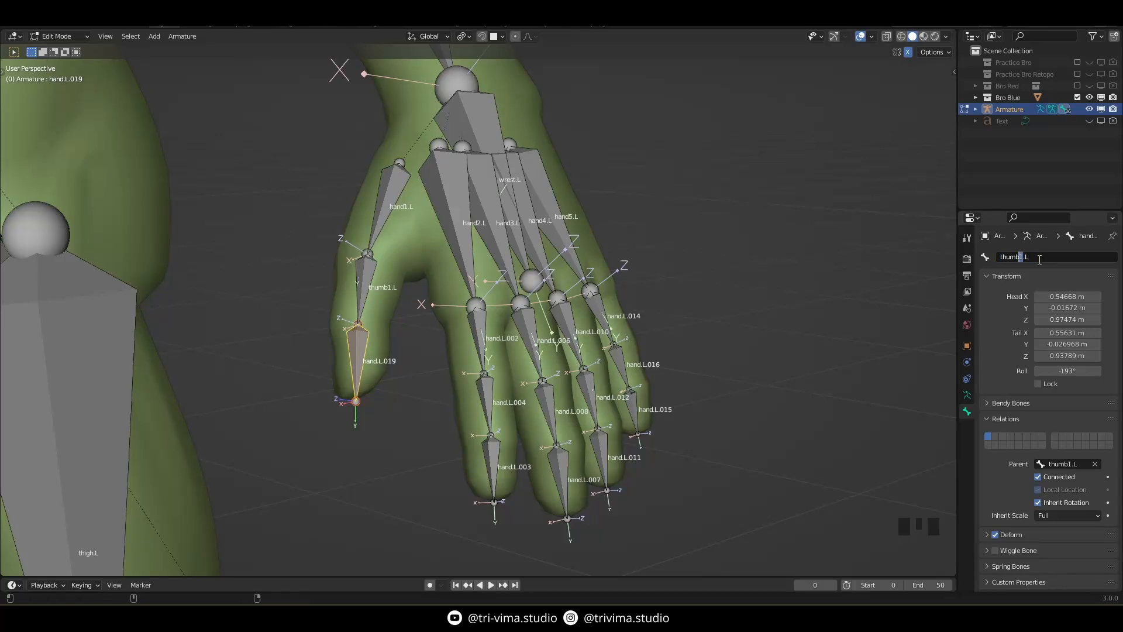
{"action": "type", "text": "2"}
{"action": "key", "text": "Return"}
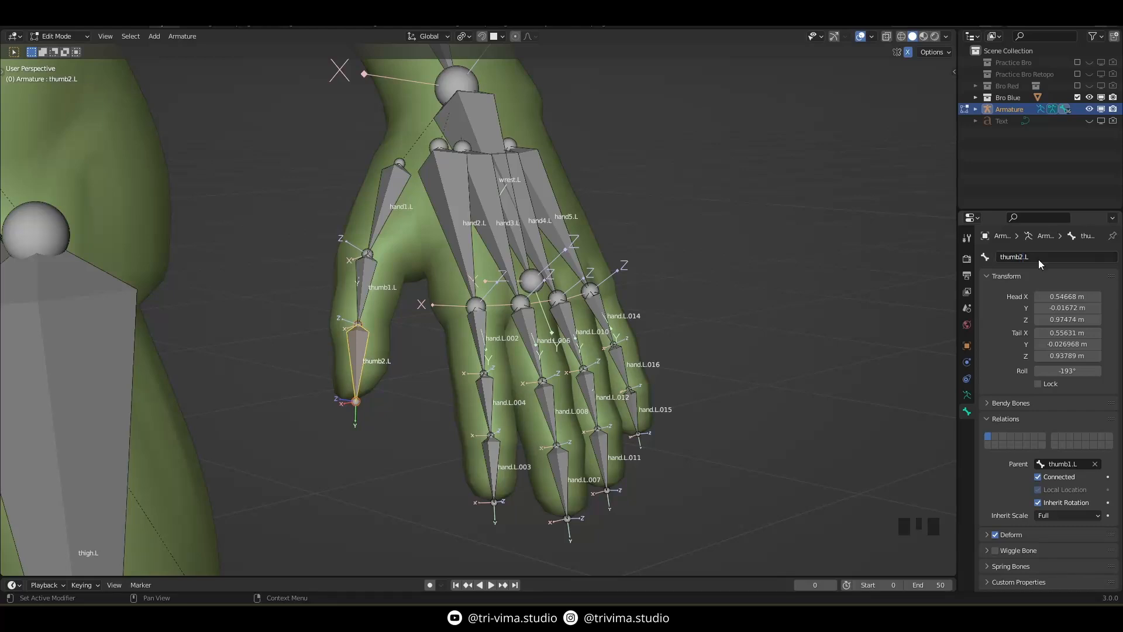
Step: Rename the index finger's base bone hand.L.002 as index1.L in lowercase and copy the name
{"action": "left_click", "coordinate": [474, 333]}
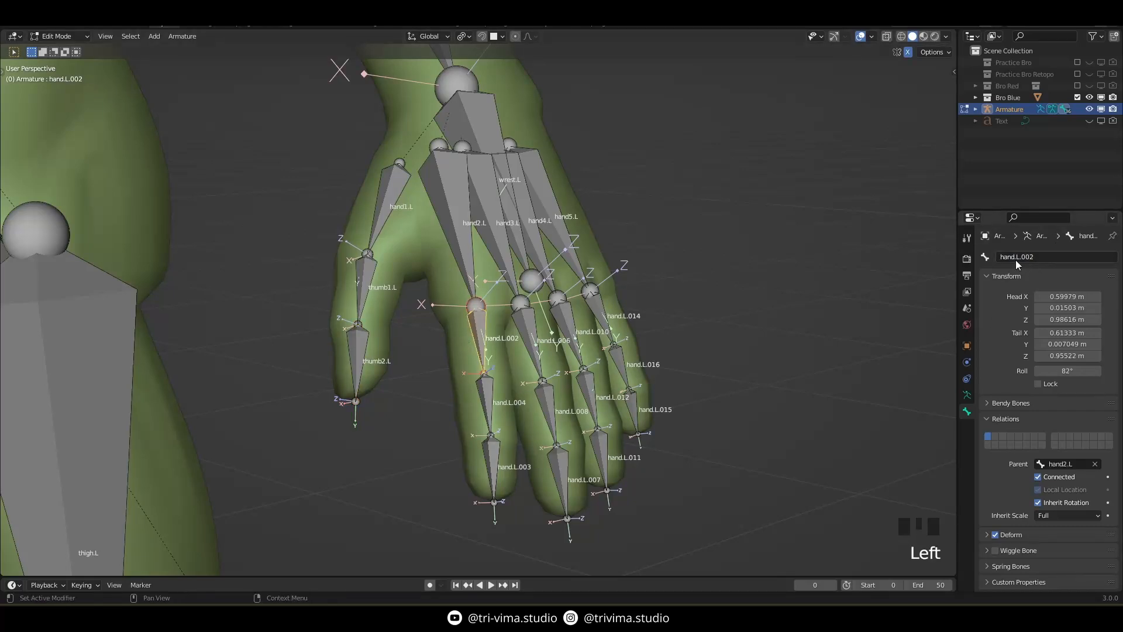
{"action": "left_click", "coordinate": [1035, 257]}
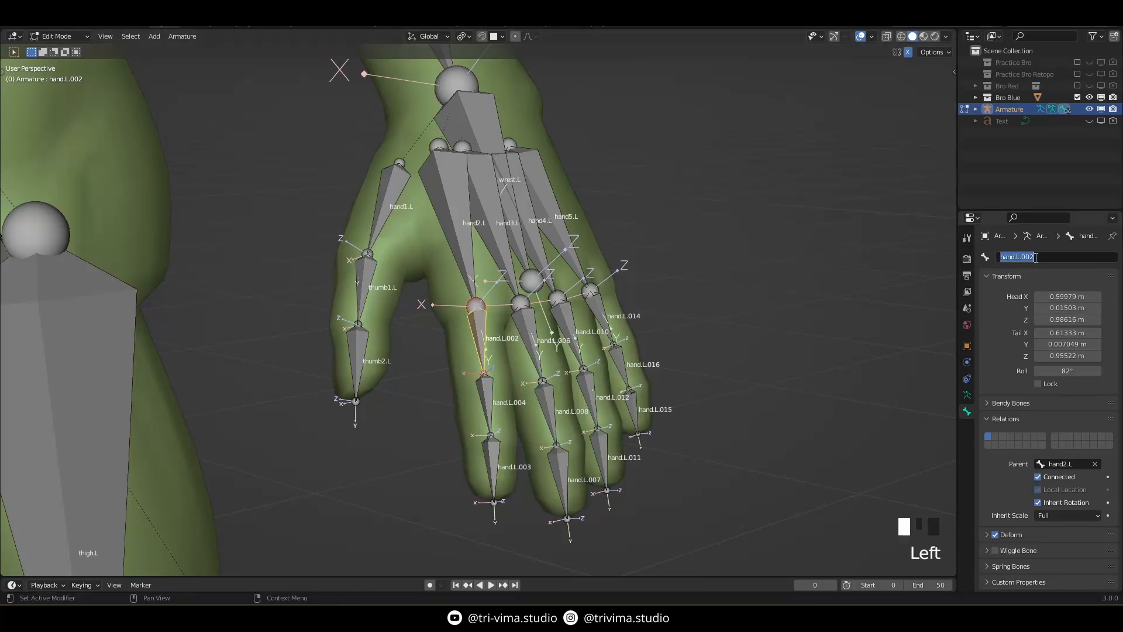
{"action": "key", "text": "ctrl+v"}
{"action": "left_click_drag", "start_coordinate": [1020, 258], "coordinate": [971, 260]}
{"action": "type", "text": "Index"}
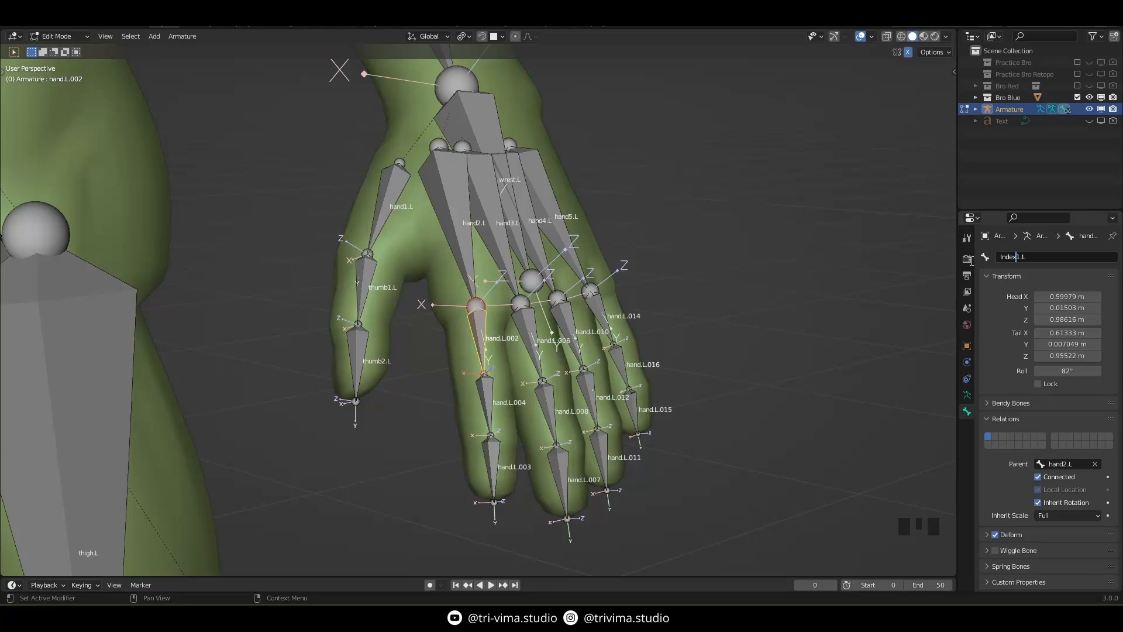
{"action": "key", "text": "ctrl+Left"}
{"action": "key", "text": "shift+Right"}
{"action": "key", "text": "shift+Right"}
{"action": "key", "text": "shift+Right"}
{"action": "key", "text": "shift+Right"}
{"action": "key", "text": "shift+Right"}
{"action": "key", "text": "shift+Right"}
{"action": "key", "text": "shift+Right"}
{"action": "key", "text": "shift+Right"}
Step: Rename the index finger's middle bone hand.L.004 as index2.L
{"action": "left_click", "coordinate": [486, 395]}
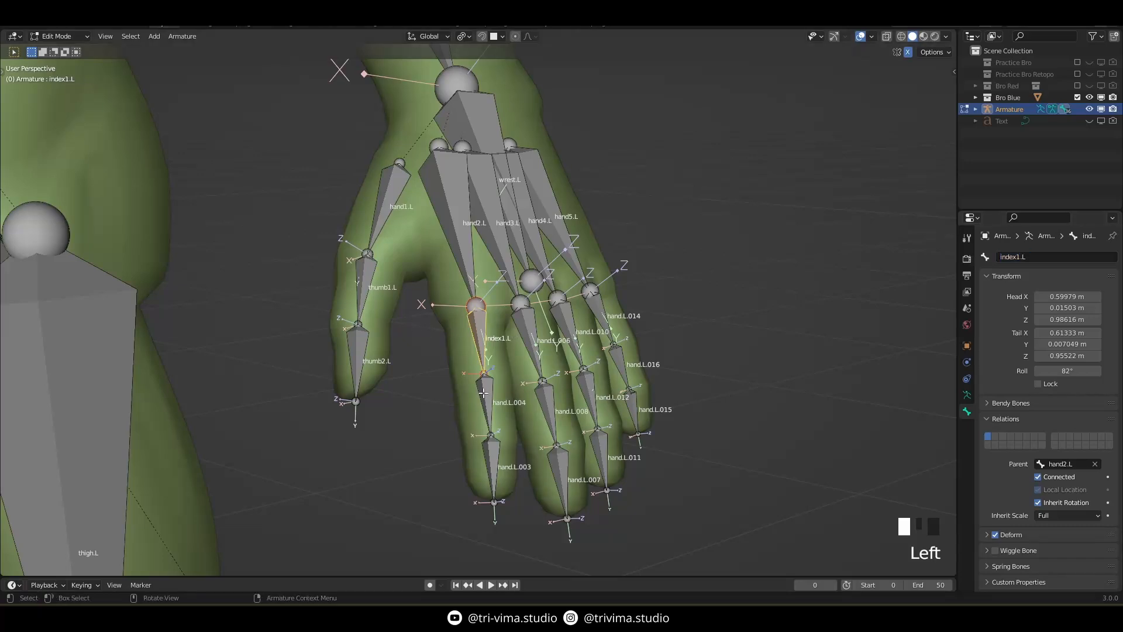
{"action": "left_click", "coordinate": [1013, 258]}
{"action": "type", "text": "index1.L"}
{"action": "key", "text": "BackSpace"}
{"action": "type", "text": "2"}
{"action": "key", "text": "BackSpace"}
{"action": "type", "text": "L"}
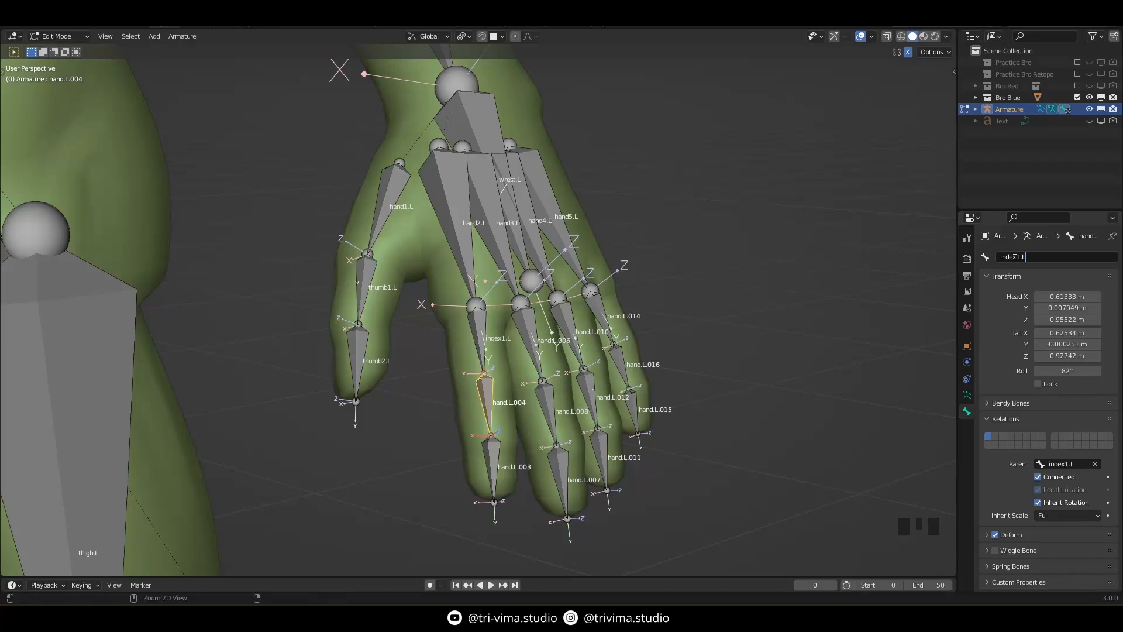
{"action": "key", "text": "BackSpace"}
{"action": "type", "text": "2"}
{"action": "key", "text": "Return"}
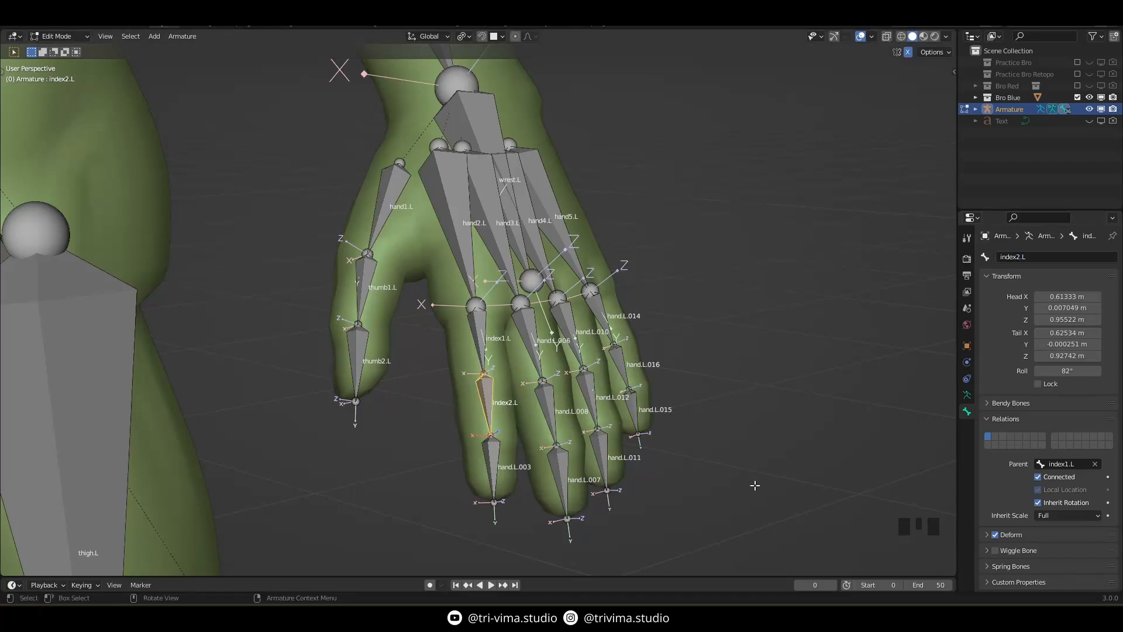
Step: Rename the index finger's tip bone hand.L.003 as index3.L
{"action": "left_click", "coordinate": [492, 457]}
{"action": "double_click", "coordinate": [1019, 258]}
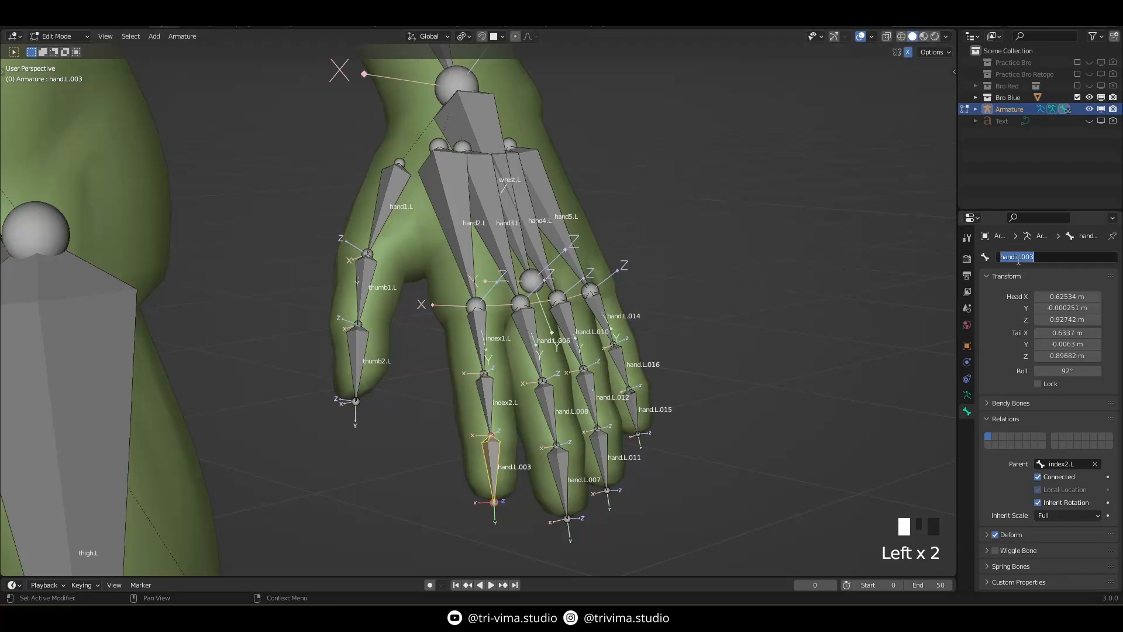
{"action": "type", "text": "index3.L"}
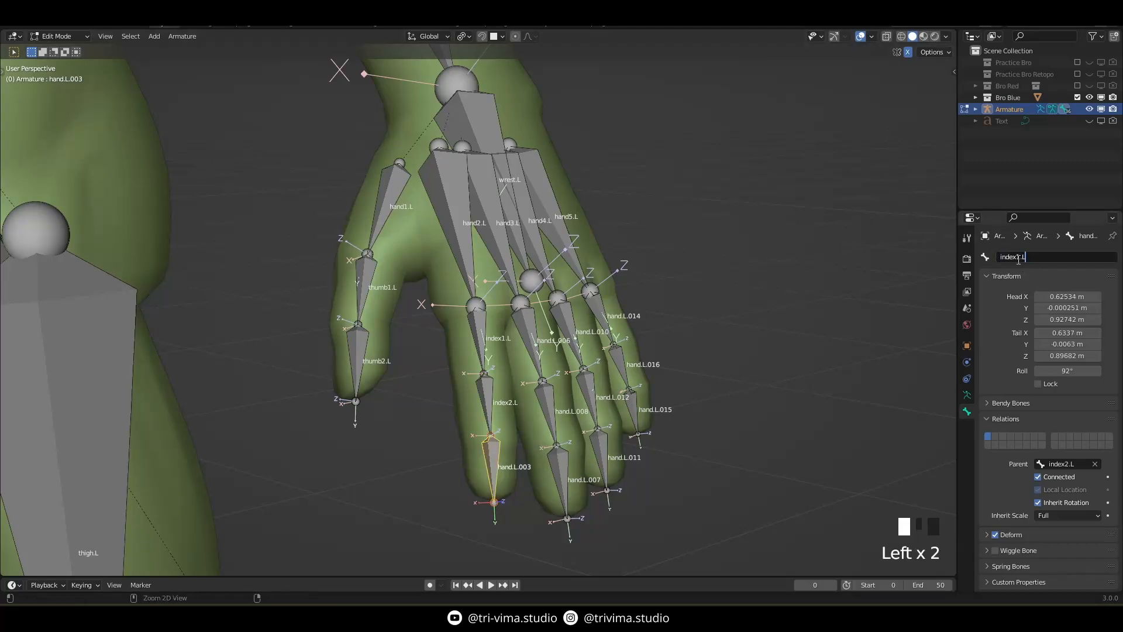
{"action": "key", "text": "Return"}
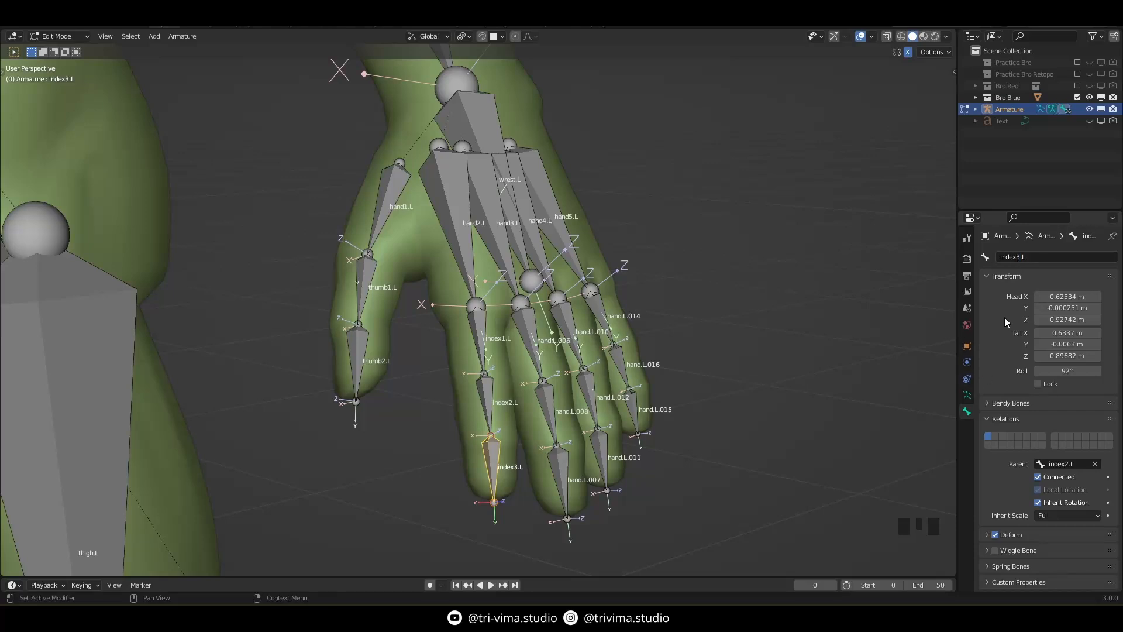
Step: Rename the middle finger's base bone hand.L.006 as mid1,L and copy the name
{"action": "left_click", "coordinate": [523, 316]}
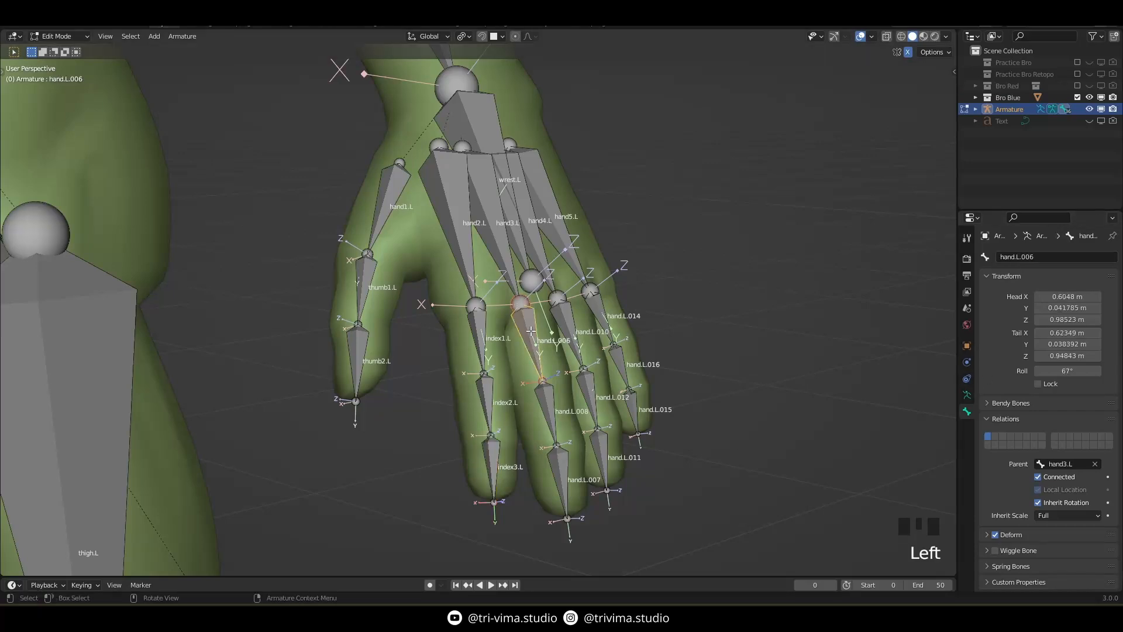
{"action": "double_click", "coordinate": [1016, 259]}
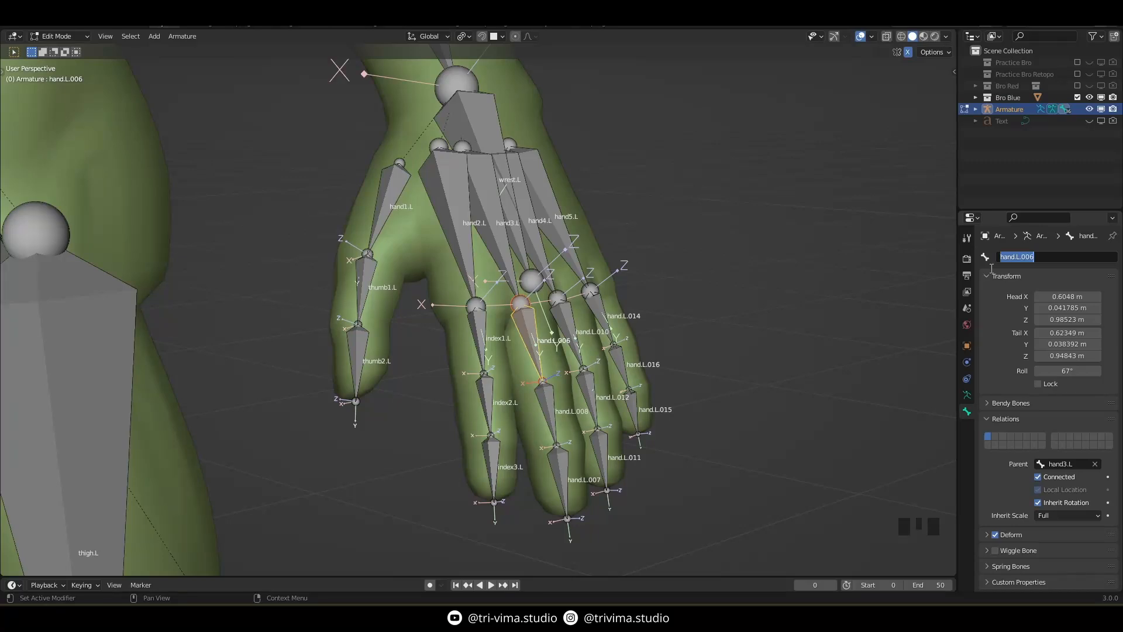
{"action": "type", "text": "mid1.L"}
{"action": "key", "text": "shift+Left"}
{"action": "key", "text": "shift+Left"}
{"action": "key", "text": "shift+Left"}
{"action": "key", "text": "shift+Left"}
{"action": "key", "text": "shift+Left"}
{"action": "key", "text": "shift+Left"}
{"action": "key", "text": "ctrl+c"}
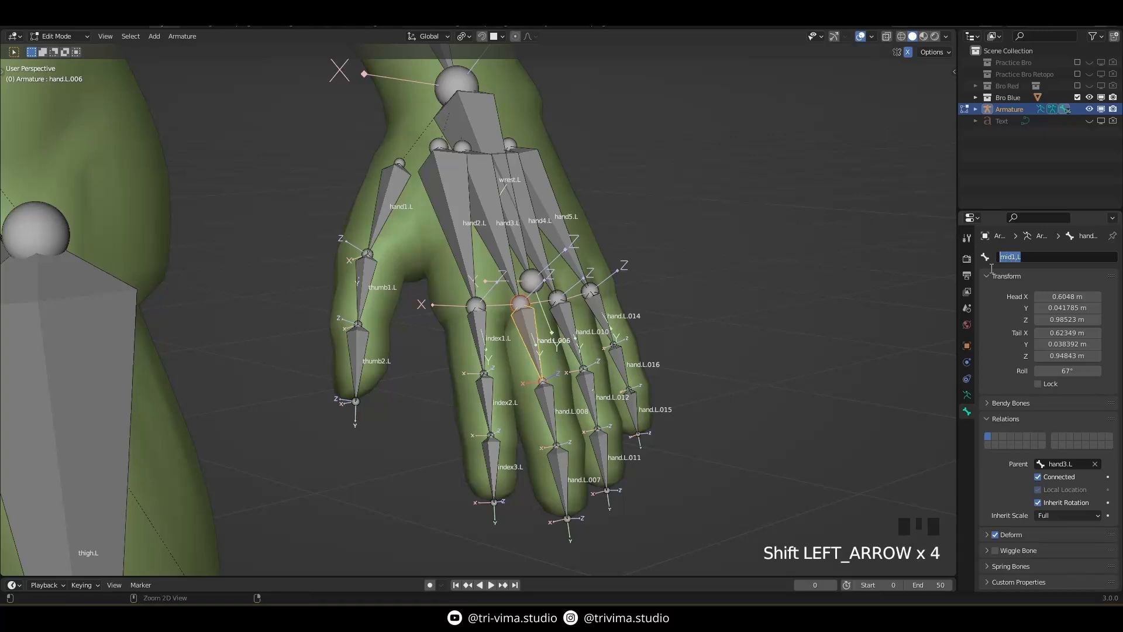
{"action": "left_click", "coordinate": [992, 269]}
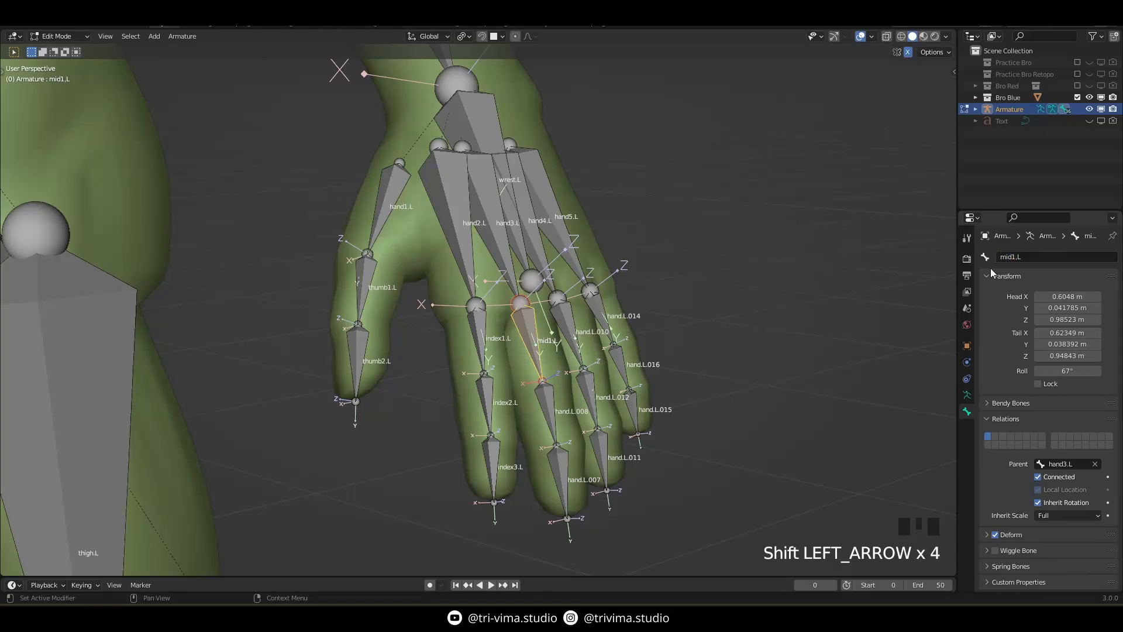
Step: Rename the middle finger's second bone hand.L.008 as mid2,L, reusing the copied name
{"action": "left_click", "coordinate": [550, 405]}
{"action": "double_click", "coordinate": [1020, 258]}
{"action": "key", "text": "ctrl+v"}
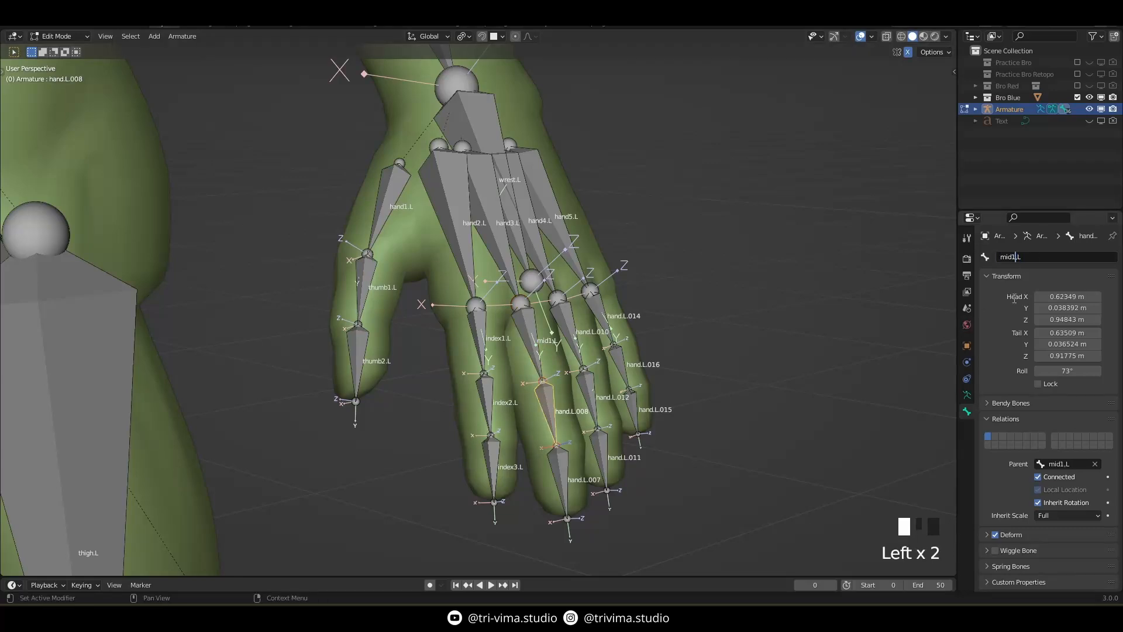
{"action": "key", "text": "BackSpace"}
{"action": "type", "text": "2"}
{"action": "key", "text": "Return"}
Step: Rename the middle finger's tip bone hand.L.007 as mid3,L
{"action": "left_click", "coordinate": [556, 465]}
{"action": "double_click", "coordinate": [1013, 258]}
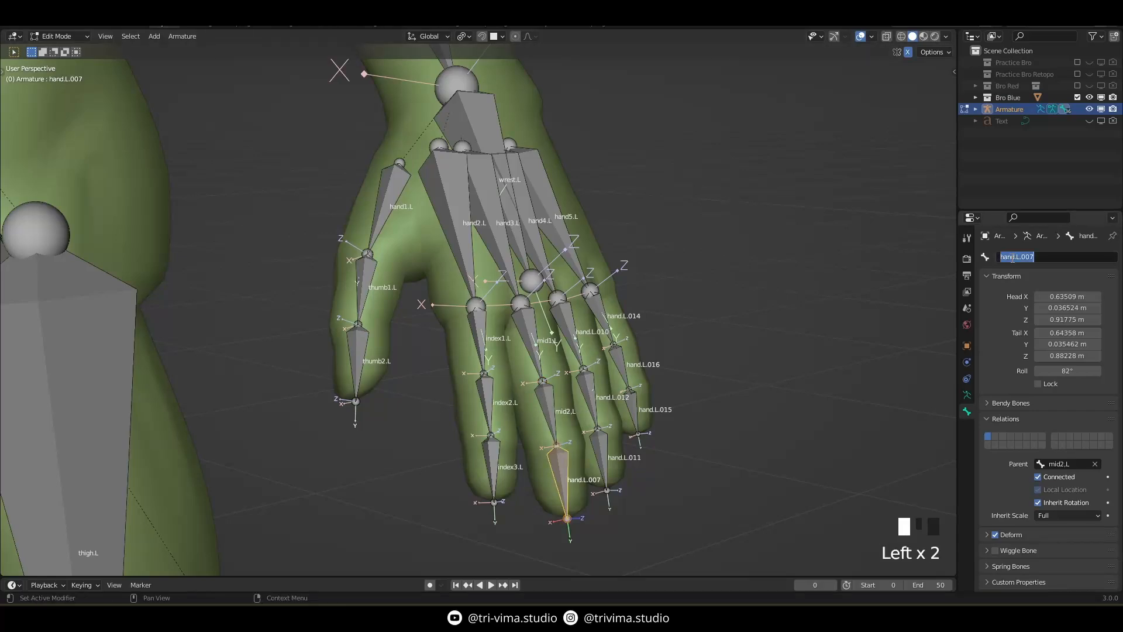
{"action": "type", "text": "mid1,L"}
{"action": "left_click", "coordinate": [1012, 257]}
{"action": "key", "text": "Delete"}
{"action": "type", "text": "3"}
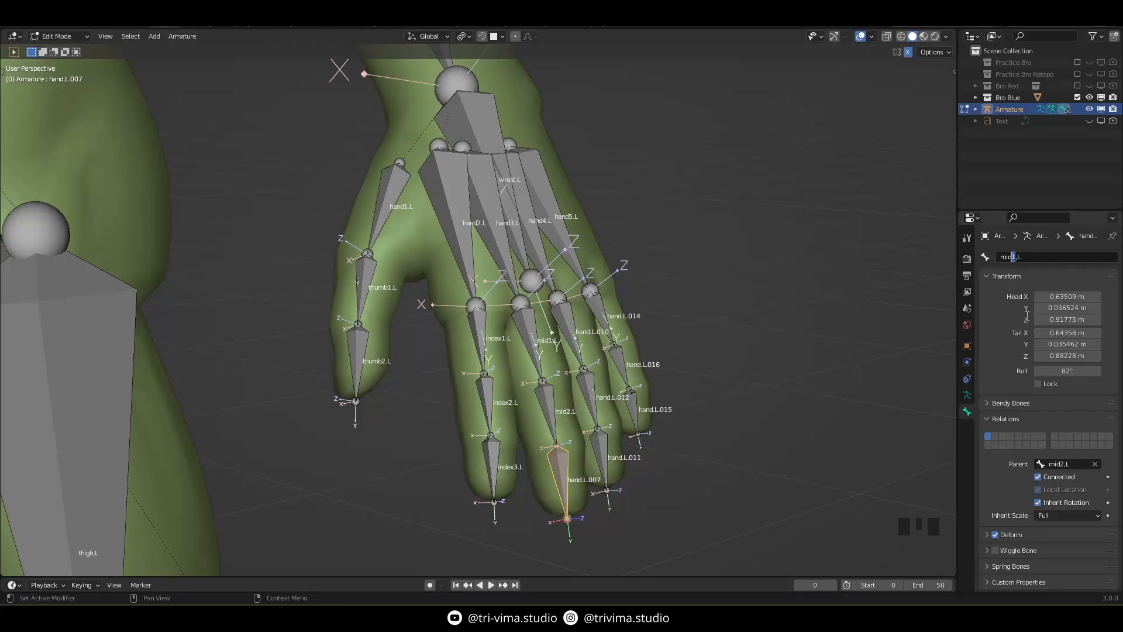
{"action": "key", "text": "Return"}
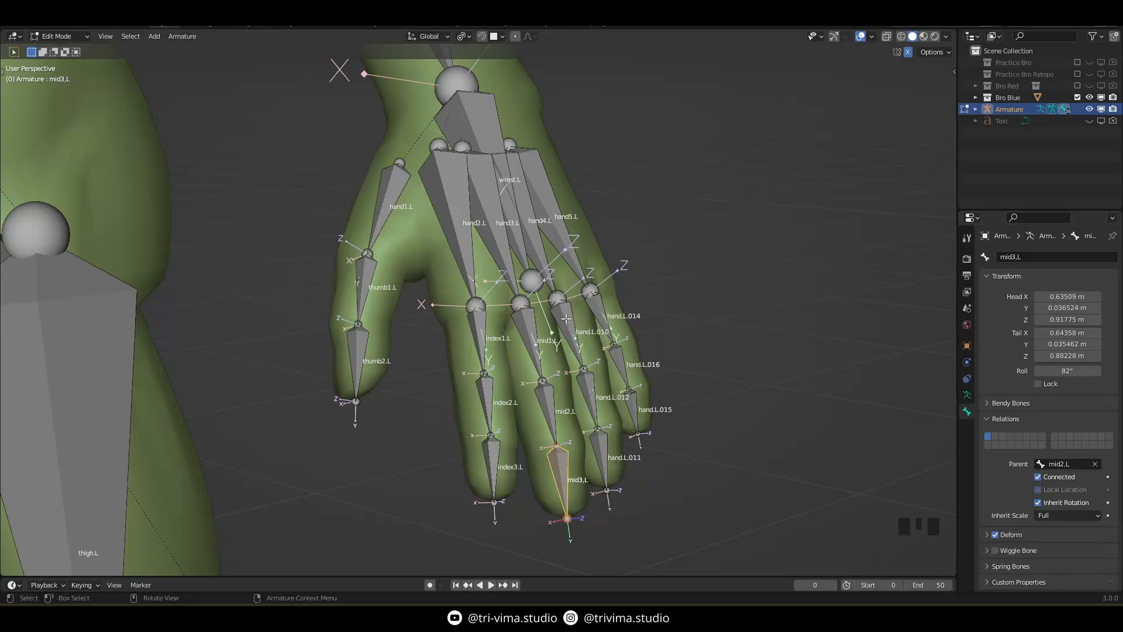
Step: Rename the ring finger's base bone hand.L.010 as ring1,L and copy the name
{"action": "left_click", "coordinate": [605, 379]}
{"action": "double_click", "coordinate": [1019, 257]}
{"action": "key", "text": "ctrl+v"}
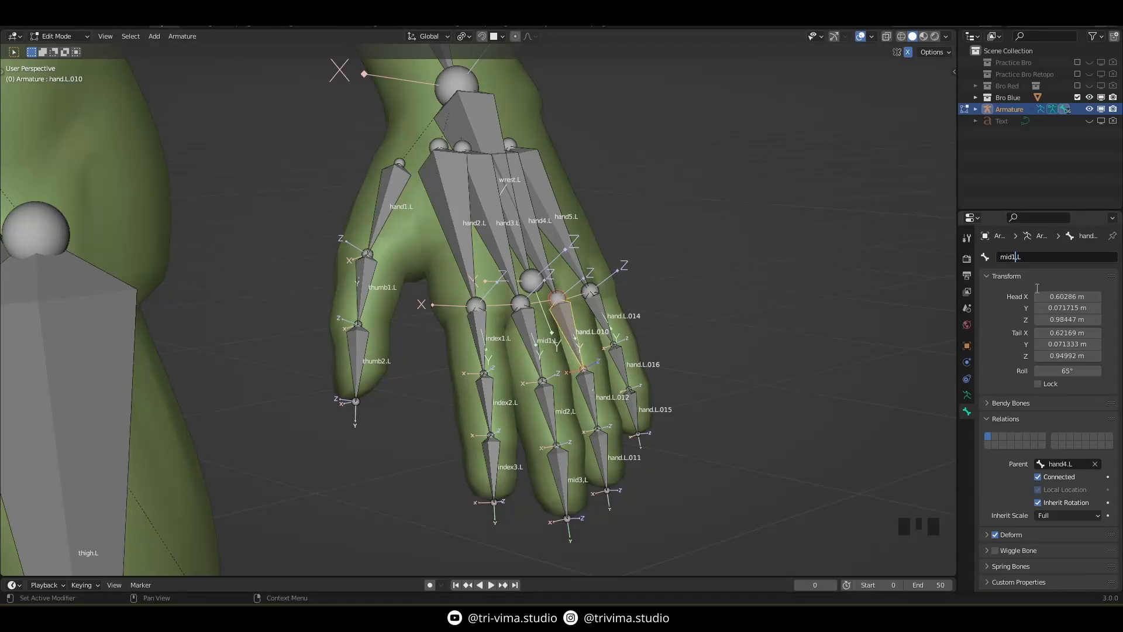
{"action": "key", "text": "shift+Left"}
{"action": "key", "text": "shift+Left"}
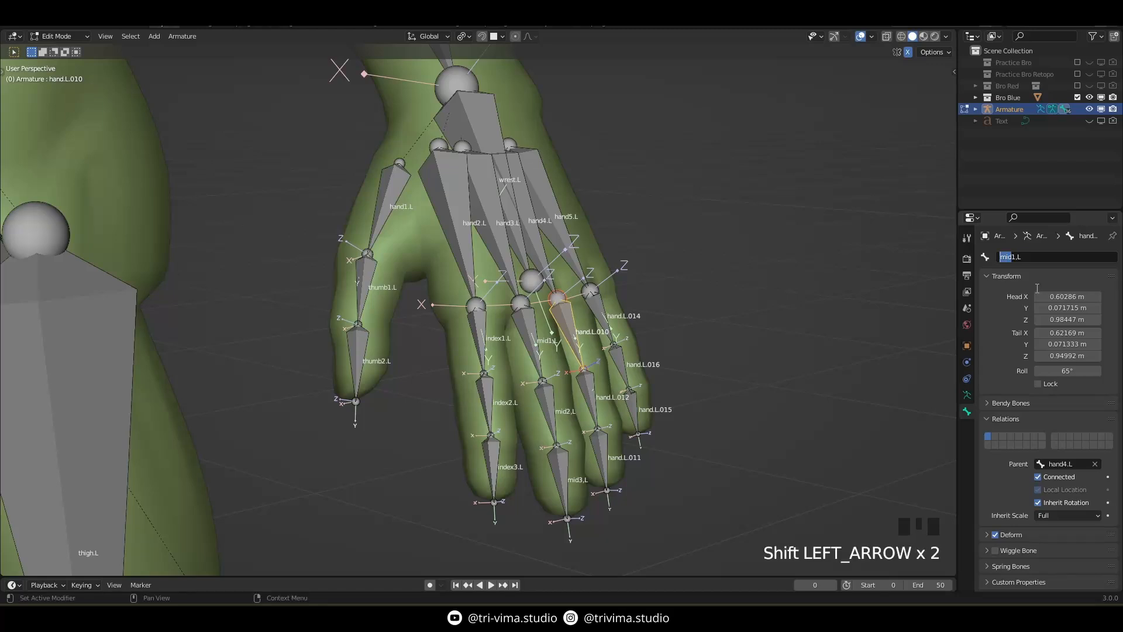
{"action": "type", "text": "ring"}
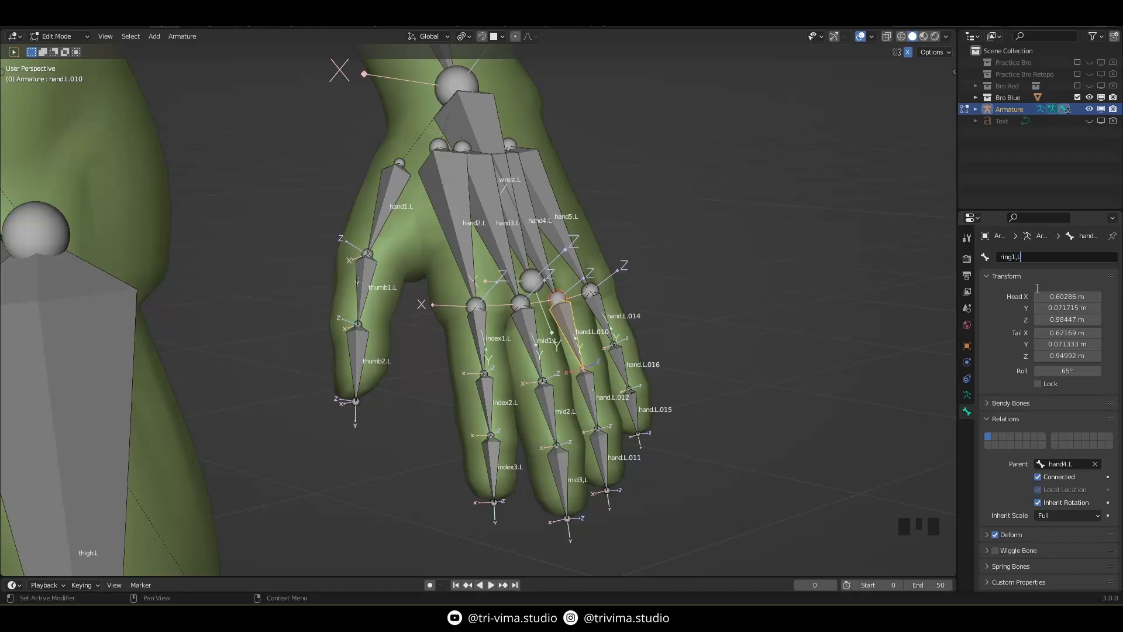
{"action": "key", "text": "shift+Left"}
{"action": "key", "text": "shift+Left"}
{"action": "key", "text": "shift+Left"}
{"action": "key", "text": "shift+Left"}
{"action": "key", "text": "ctrl+c"}
{"action": "key", "text": "Return"}
Step: Rename the ring finger's second bone hand.L.012 as ring2,L, reusing the copied name
{"action": "left_click", "coordinate": [592, 399]}
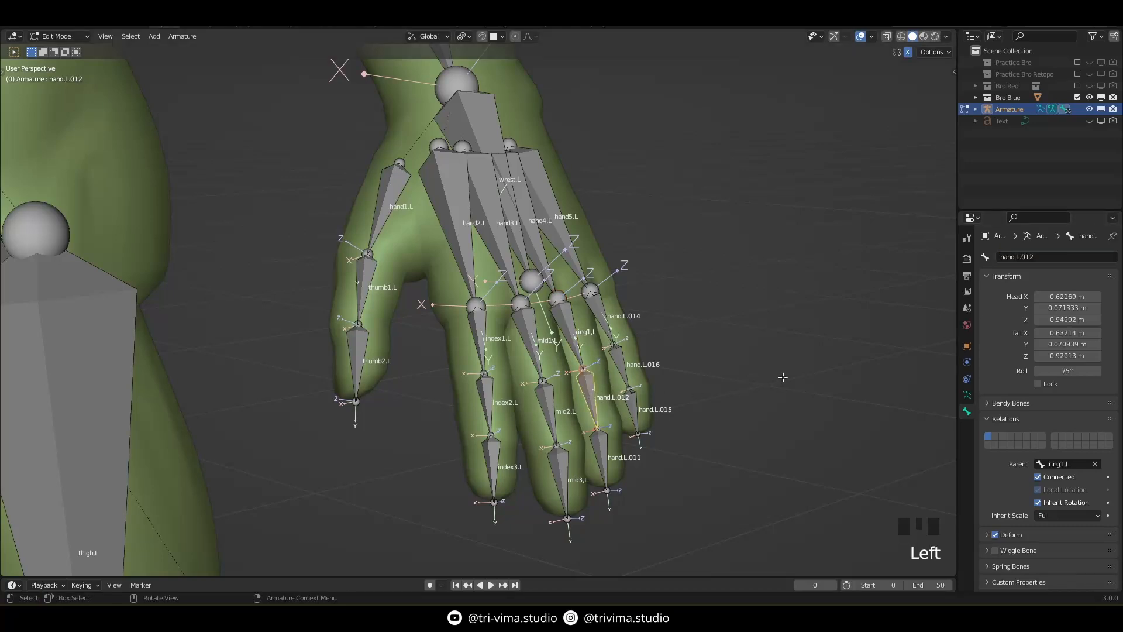
{"action": "double_click", "coordinate": [1014, 258]}
{"action": "key", "text": "ctrl+v"}
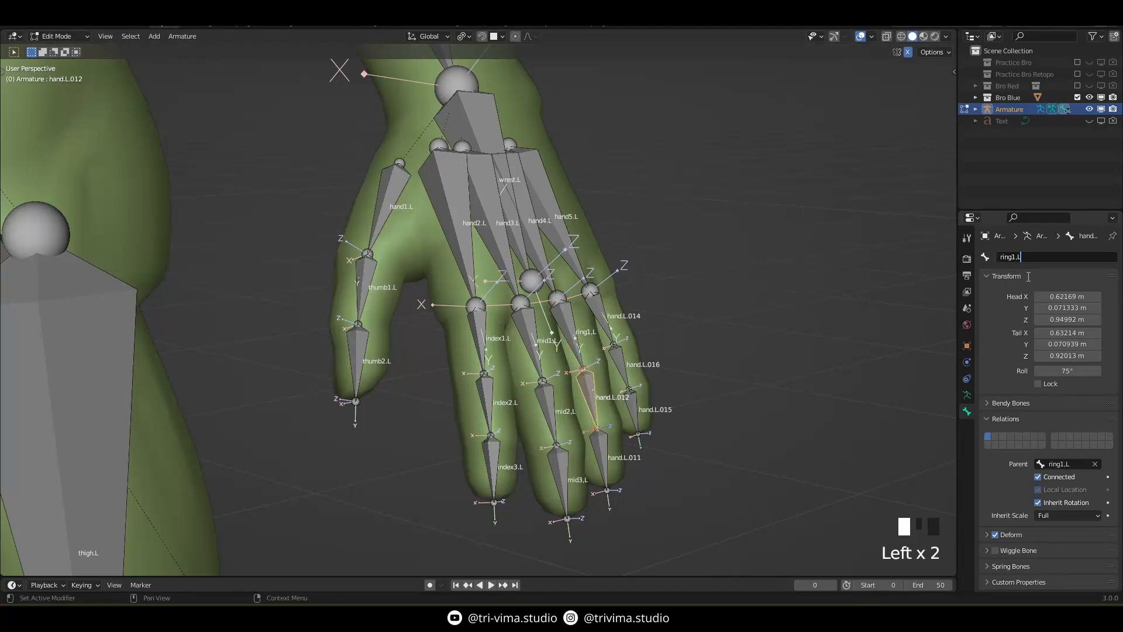
{"action": "key", "text": "BackSpace"}
{"action": "type", "text": "2"}
{"action": "key", "text": "Return"}
Step: Correct the ring finger's second bone name to ring2.L, with a period instead of the comma
{"action": "left_click", "coordinate": [1018, 259]}
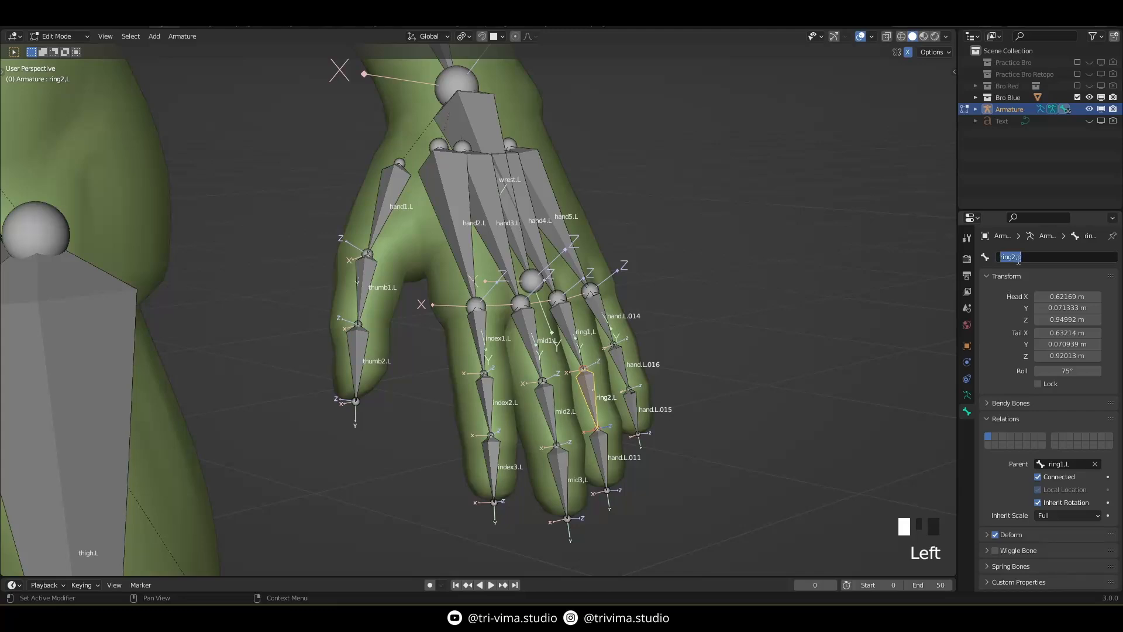
{"action": "left_click", "coordinate": [1018, 259]}
{"action": "key", "text": "Return"}
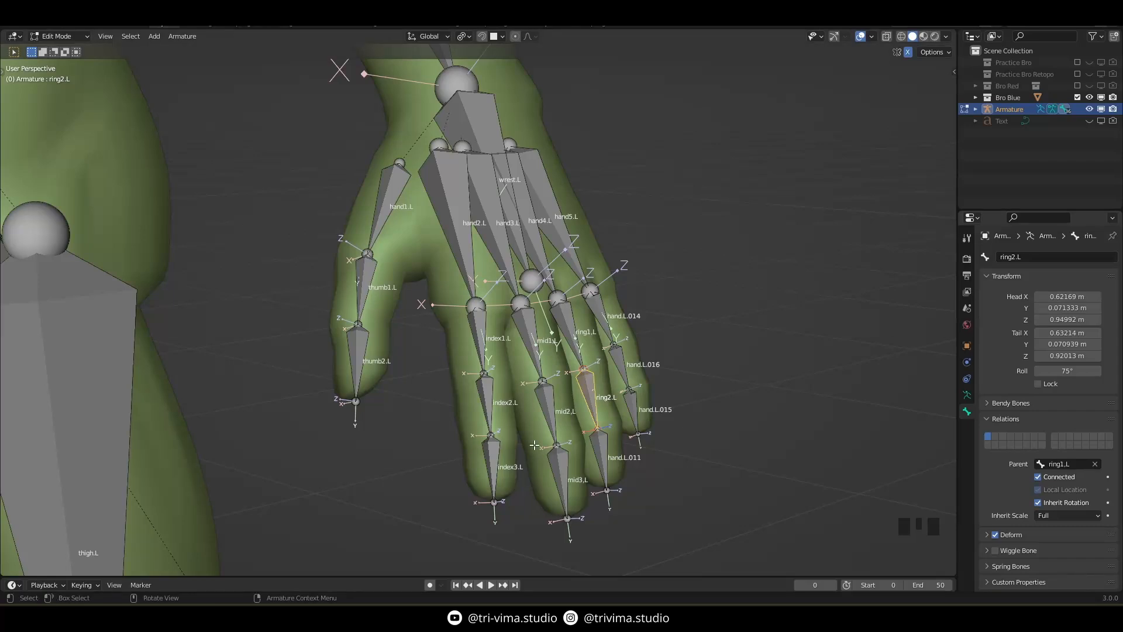
Step: Replace the comma with a period in the three middle finger bone names, making them mid1.L, mid2.L and mid3.L
{"action": "left_click", "coordinate": [525, 328]}
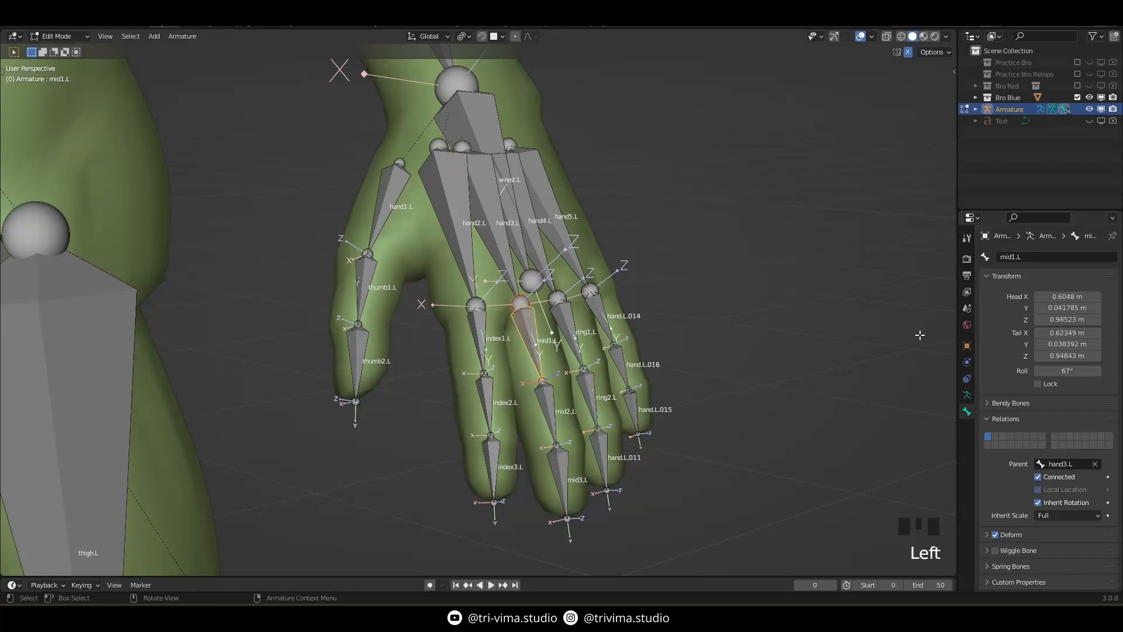
{"action": "double_click", "coordinate": [1018, 257]}
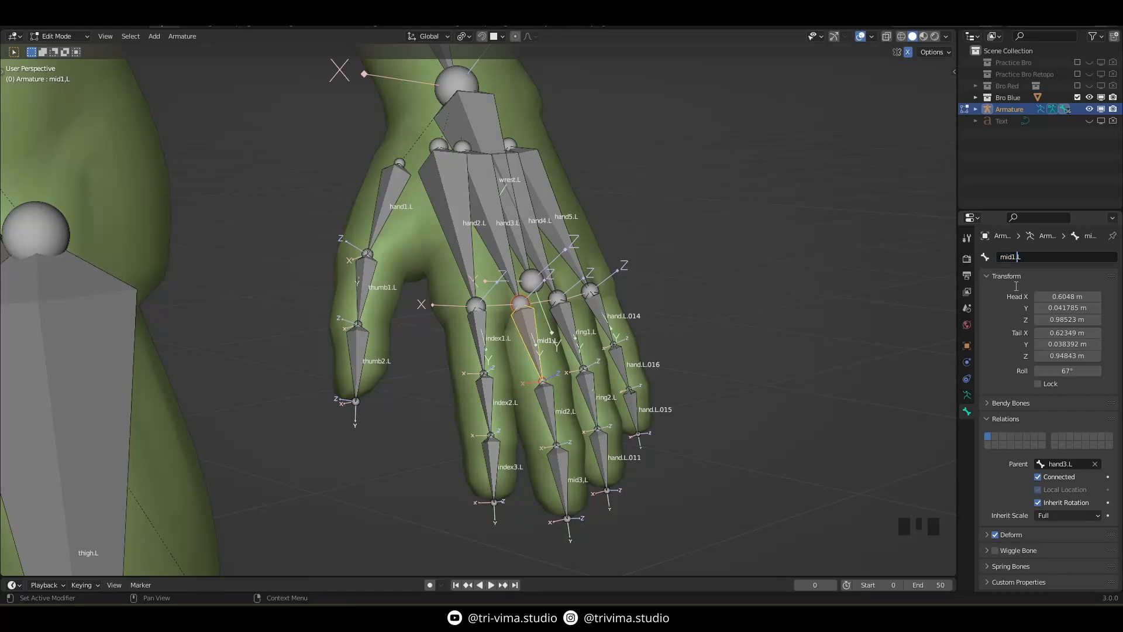
{"action": "left_click", "coordinate": [548, 410]}
{"action": "left_click", "coordinate": [549, 410]}
{"action": "double_click", "coordinate": [1010, 257]}
{"action": "left_click", "coordinate": [1018, 258]}
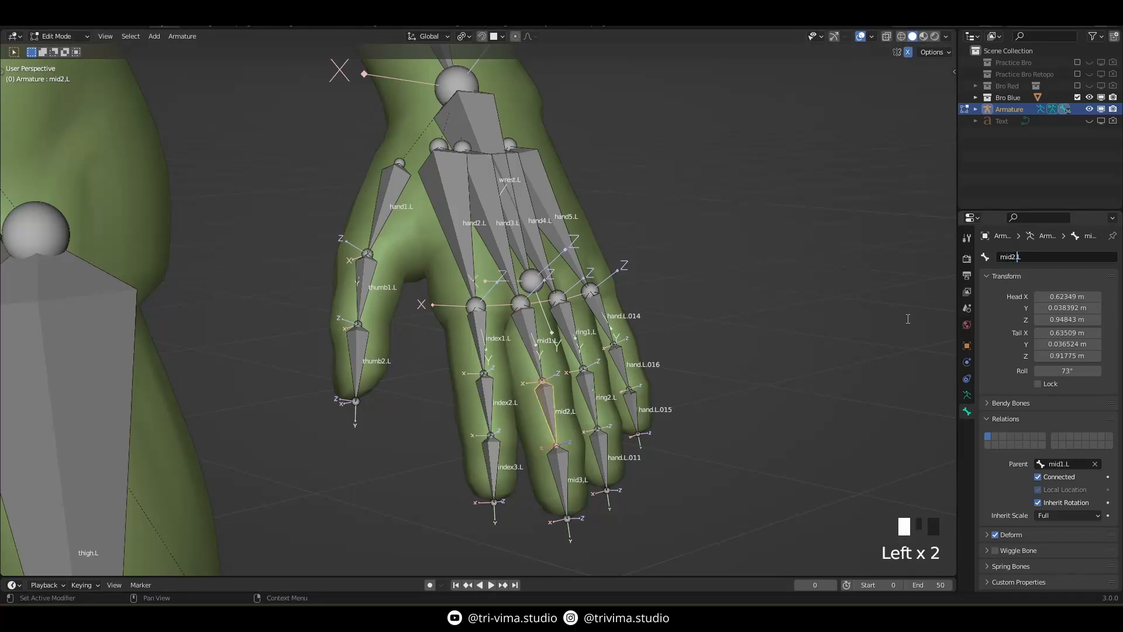
{"action": "left_click", "coordinate": [556, 475]}
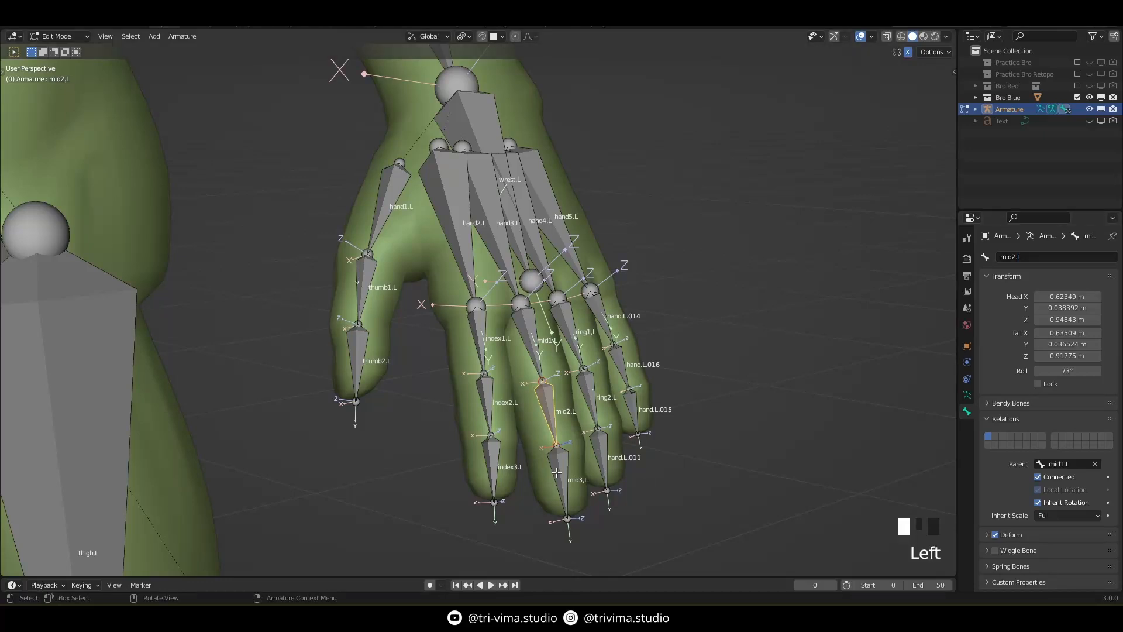
{"action": "double_click", "coordinate": [1017, 257]}
{"action": "left_click", "coordinate": [1018, 258]}
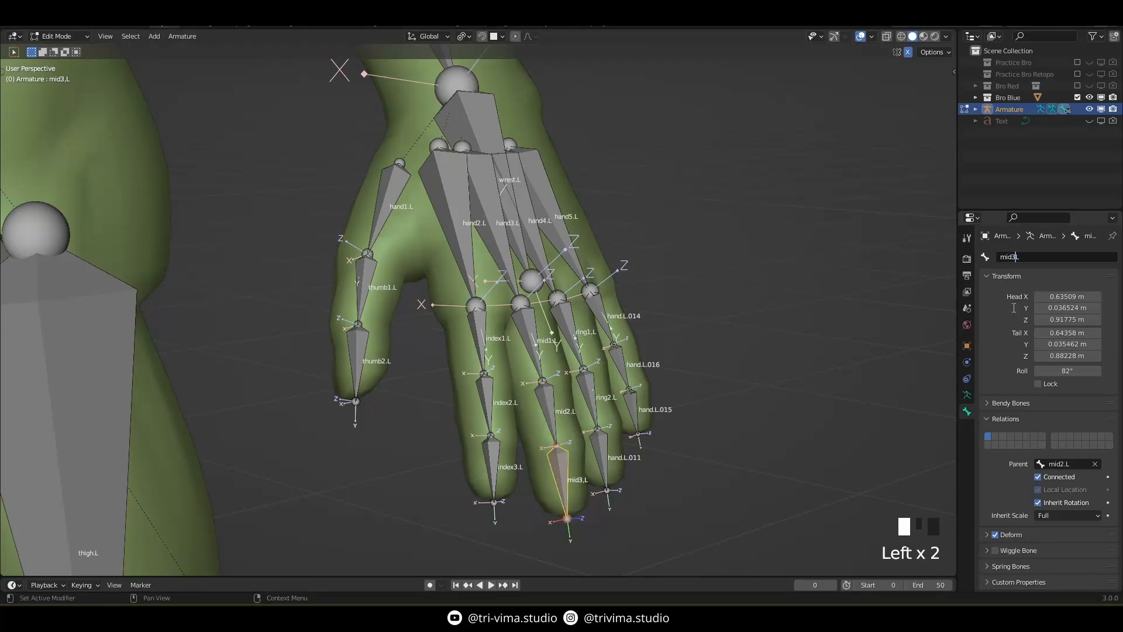
Step: Correct the ring finger's base bone name to ring1.L and check the period in the second bone's name ring2.L
{"action": "left_click", "coordinate": [569, 338]}
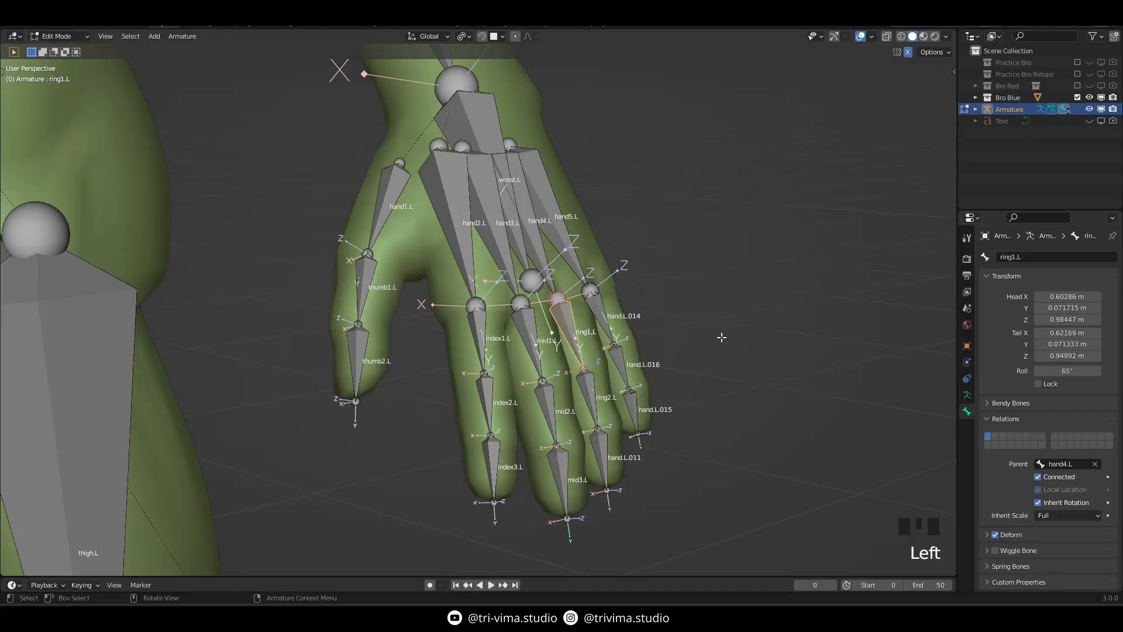
{"action": "double_click", "coordinate": [1016, 258]}
{"action": "left_click", "coordinate": [588, 392]}
{"action": "double_click", "coordinate": [1013, 260]}
{"action": "left_click", "coordinate": [1015, 259]}
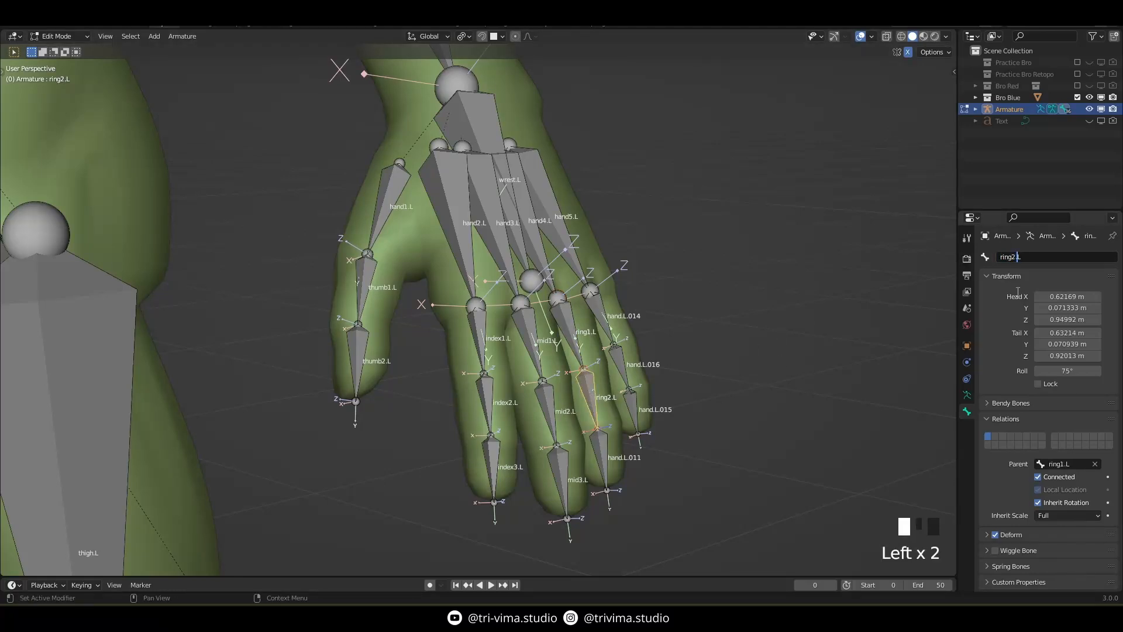
Step: Rename the ring finger's tip bone hand.L.011 as ring3.L
{"action": "left_click", "coordinate": [604, 458]}
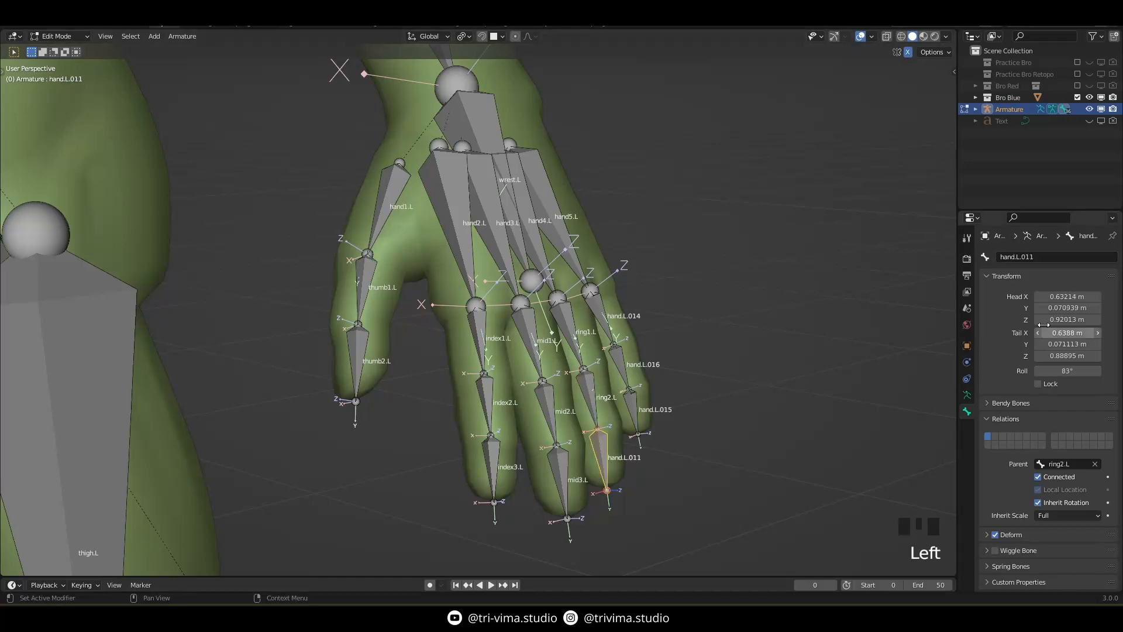
{"action": "double_click", "coordinate": [1016, 261]}
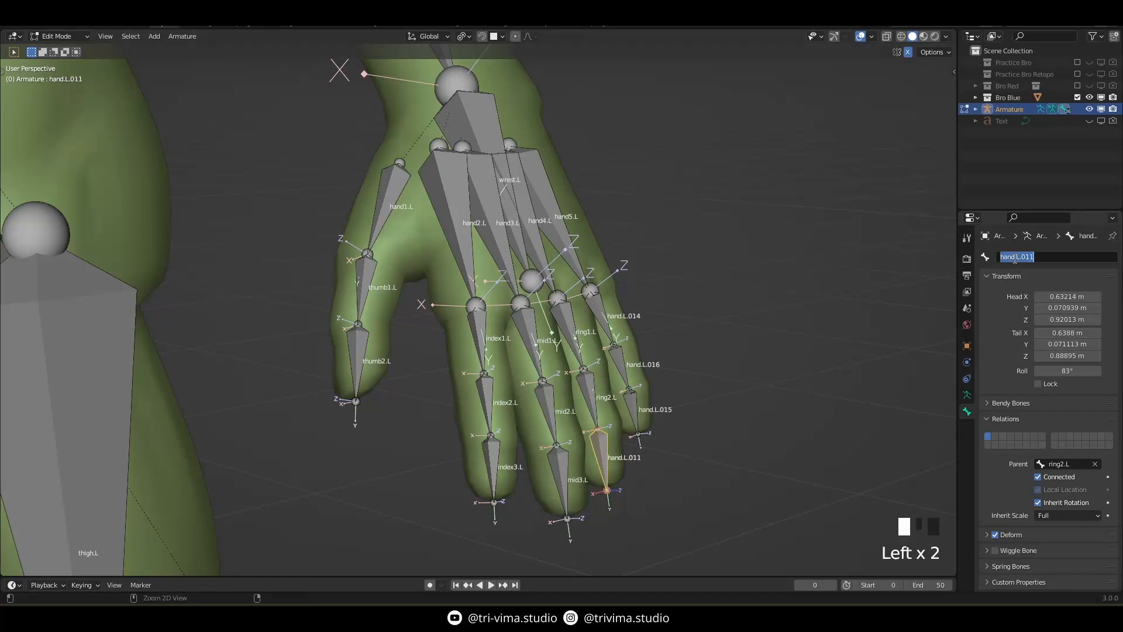
{"action": "type", "text": "ring1.L"}
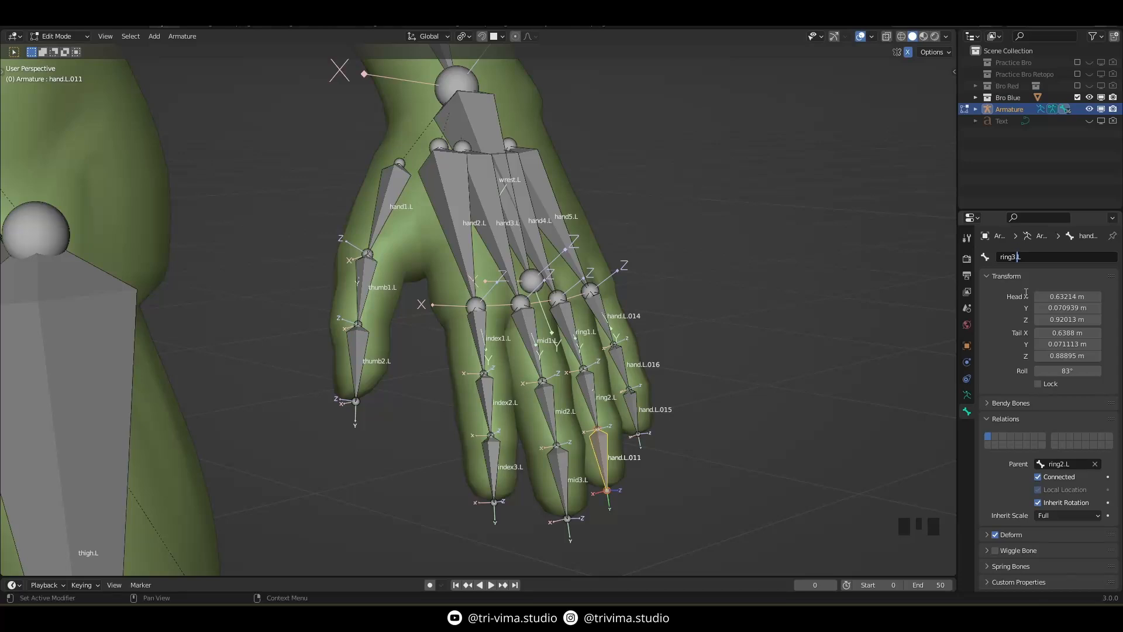
{"action": "key", "text": "Return"}
Step: Rename the little finger's base bone hand.L.014 as pinky1.L and copy the name
{"action": "left_click", "coordinate": [602, 316]}
{"action": "left_click", "coordinate": [1021, 258]}
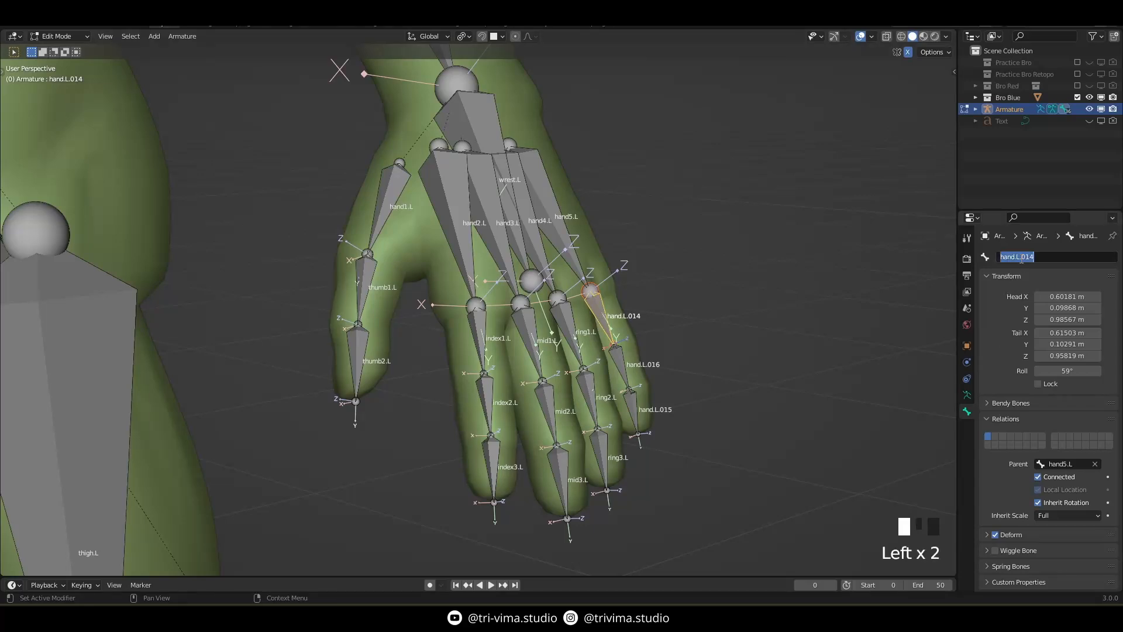
{"action": "type", "text": "pinky"}
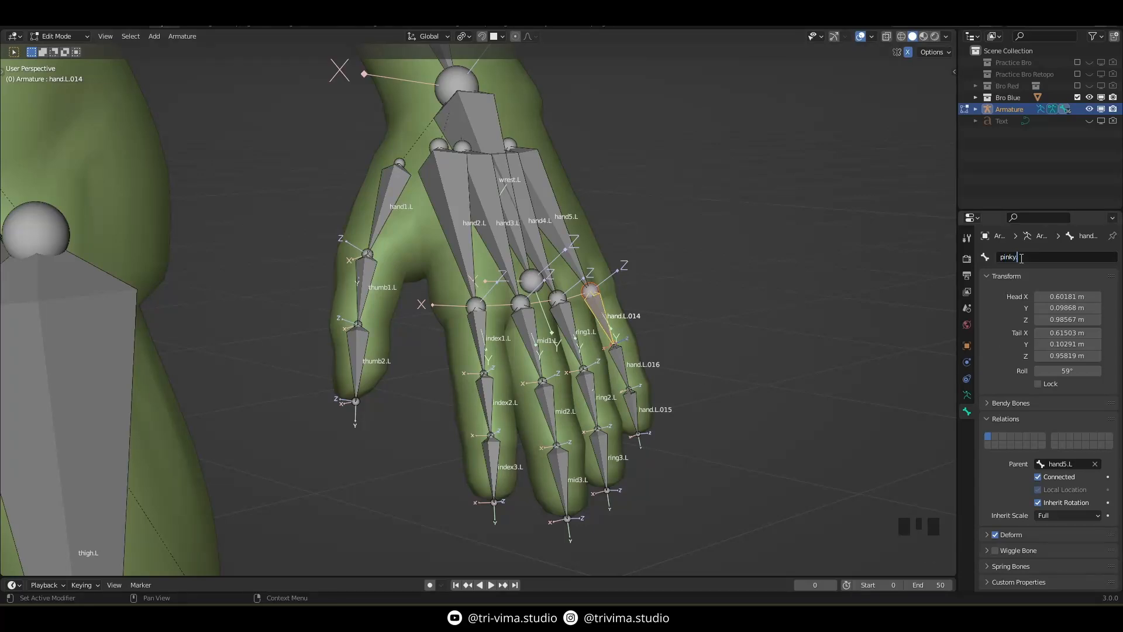
{"action": "type", "text": "L"}
{"action": "key", "text": "ctrl+a"}
{"action": "key", "text": "ctrl+c"}
{"action": "key", "text": "Return"}
Step: Rename the little finger's second bone hand.L.016 as pinky2.L, reusing the copied name
{"action": "left_click", "coordinate": [618, 360]}
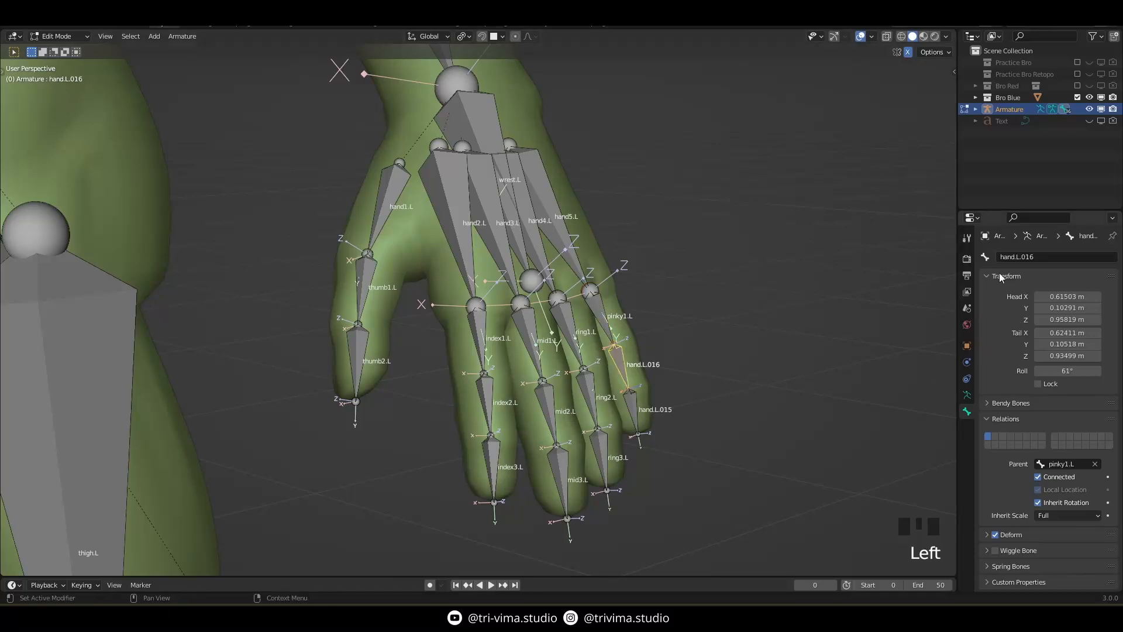
{"action": "double_click", "coordinate": [1020, 261]}
{"action": "key", "text": "ctrl+v"}
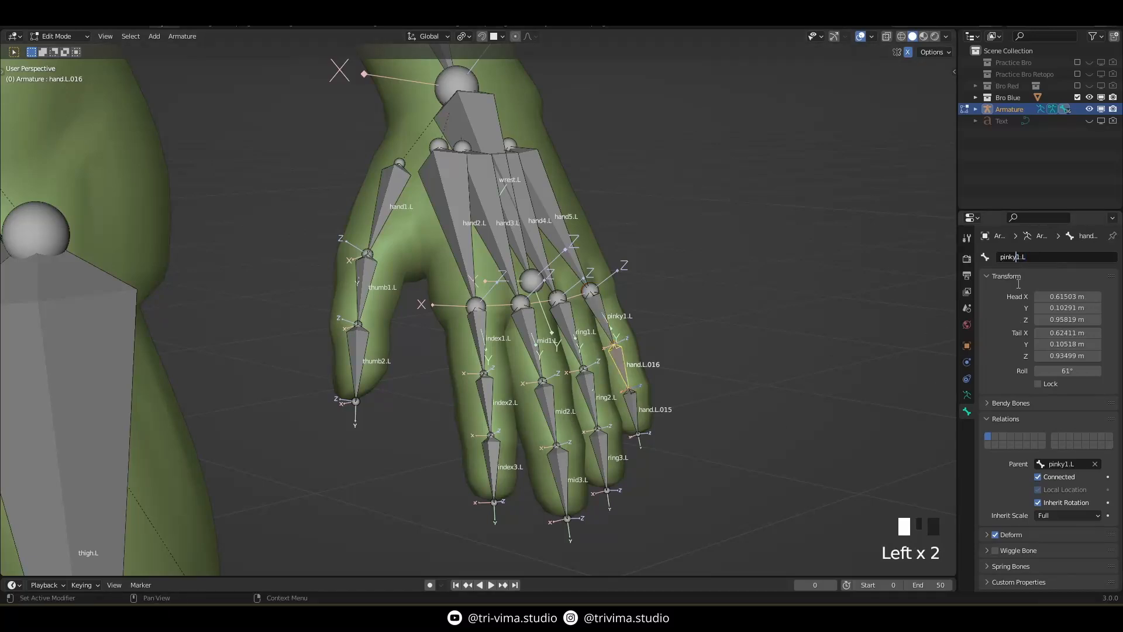
{"action": "key", "text": "Delete"}
{"action": "type", "text": "2"}
Step: Rename the little finger's tip bone hand.L.015 as pinky3.L, reusing the copied name
{"action": "left_click", "coordinate": [636, 412]}
{"action": "double_click", "coordinate": [1019, 261]}
{"action": "key", "text": "ctrl+v"}
{"action": "key", "text": "Delete"}
{"action": "type", "text": "3"}
{"action": "key", "text": "Return"}
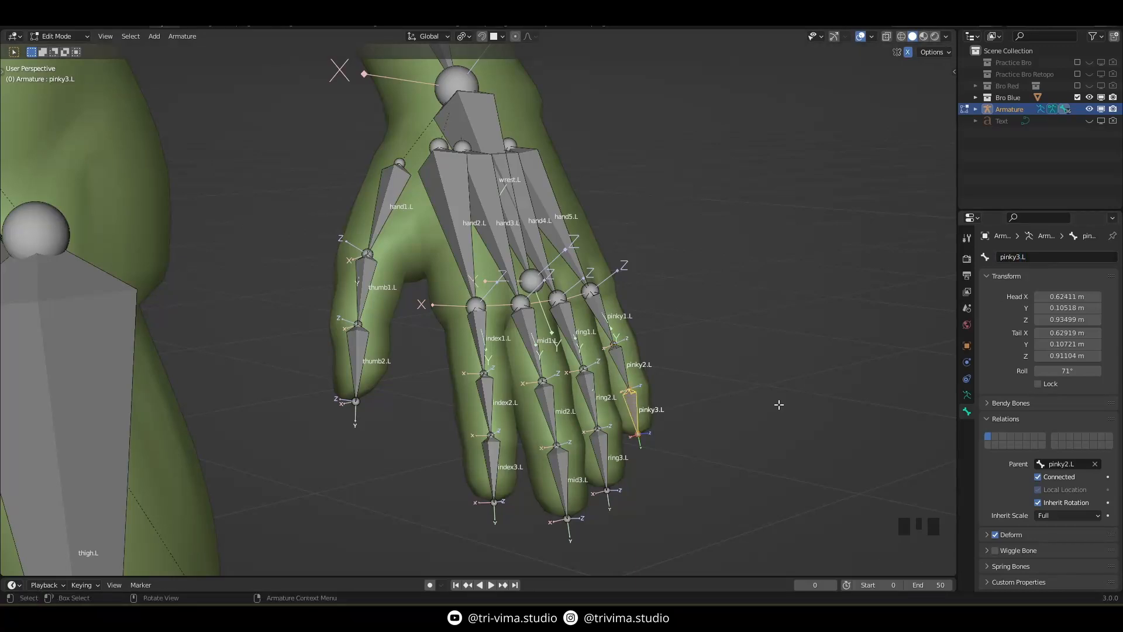
Step: Save the blend file with the renamed finger bones
{"action": "scroll", "coordinate": [724, 324], "scroll_direction": "down", "scroll_amount": 4}
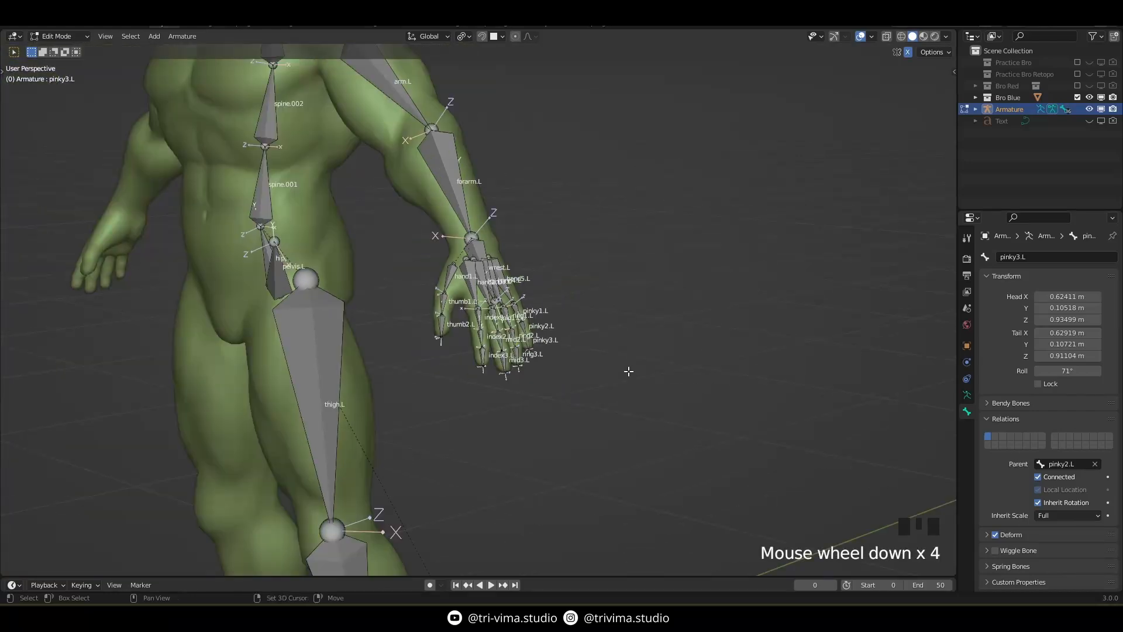
{"action": "middle_click_drag", "start_coordinate": [627, 371], "coordinate": [652, 409], "text": "shift"}
{"action": "key", "text": "ctrl+s"}
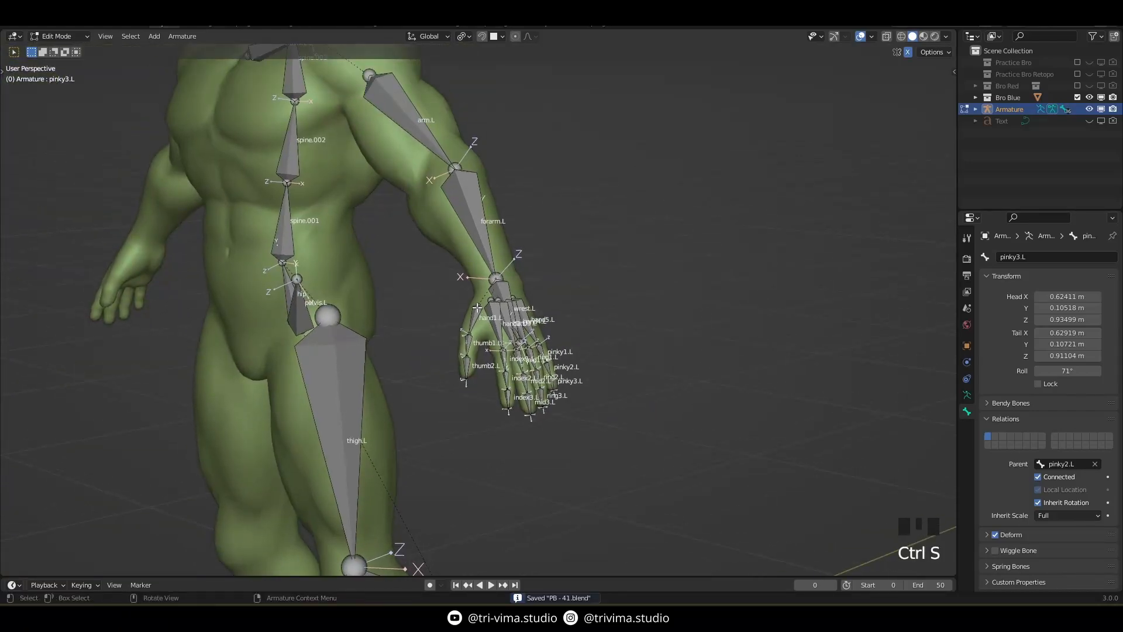
Step: Test the left hand's bone hierarchy in Pose Mode with trial rotations of forarm.L and wrest.L, cancelling both
{"action": "scroll", "coordinate": [477, 308], "scroll_direction": "up", "scroll_amount": 3}
{"action": "key", "text": "ctrl+Tab"}
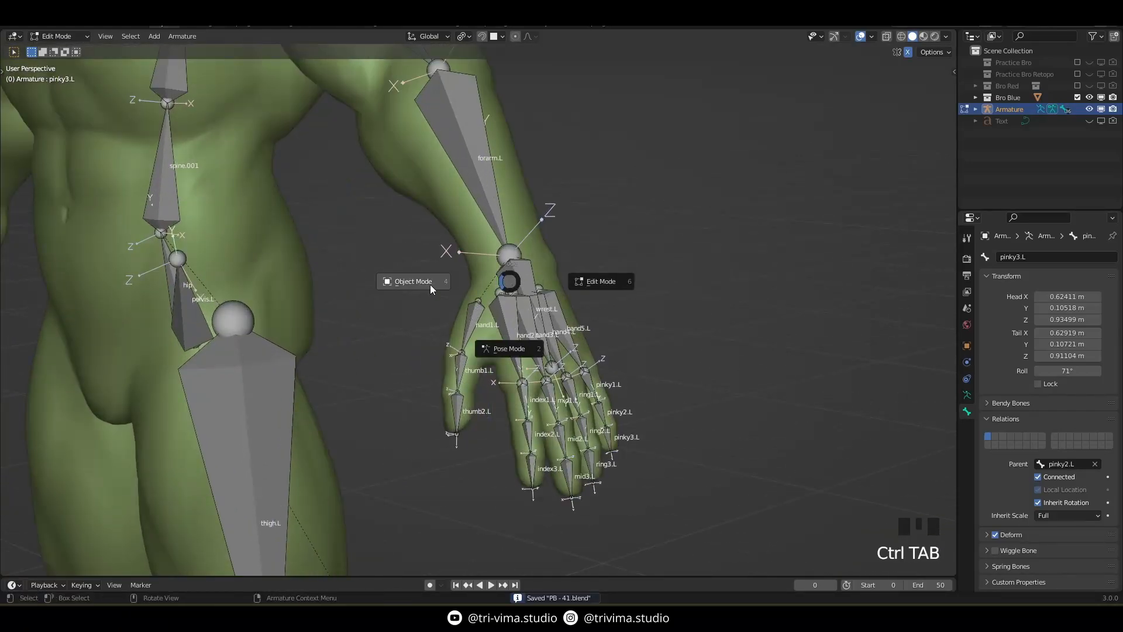
{"action": "left_click", "coordinate": [479, 236]}
{"action": "middle_click_drag", "start_coordinate": [479, 237], "coordinate": [399, 292]}
{"action": "key", "text": "r"}
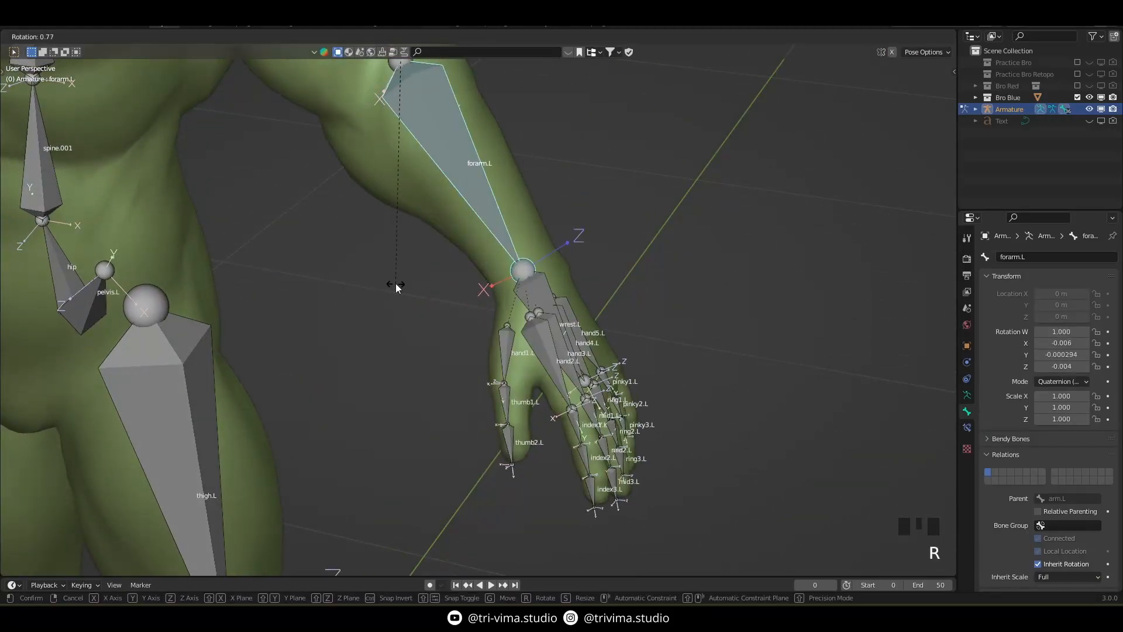
{"action": "right_click", "coordinate": [395, 284]}
{"action": "left_click", "coordinate": [533, 291]}
{"action": "key", "text": "r"}
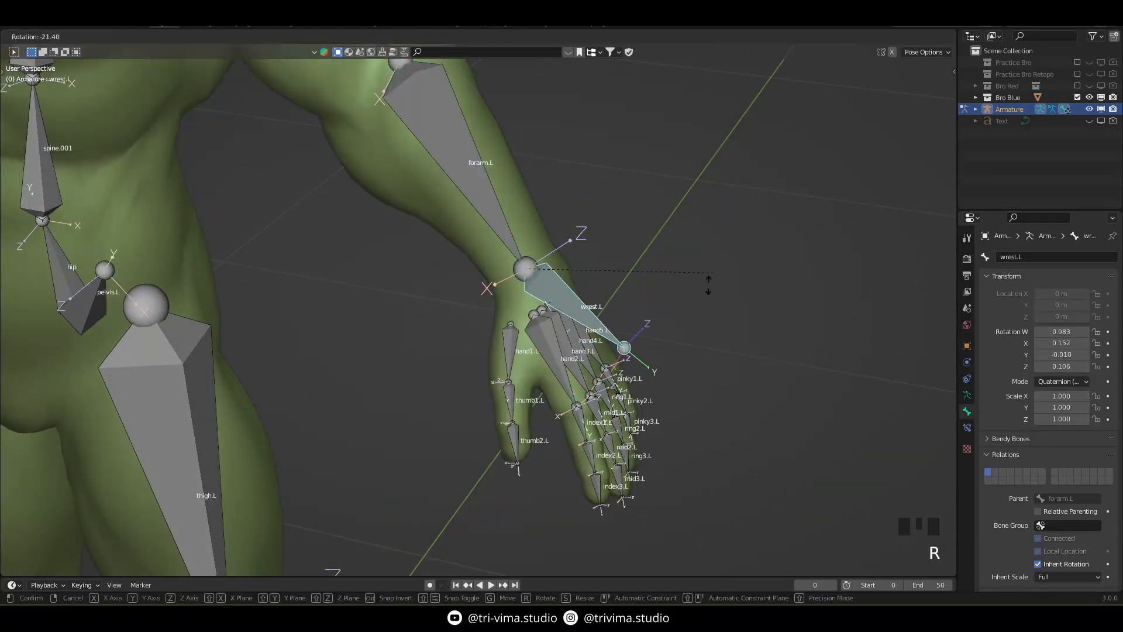
{"action": "right_click", "coordinate": [612, 341]}
{"action": "middle_click_drag", "start_coordinate": [611, 342], "coordinate": [669, 303]}
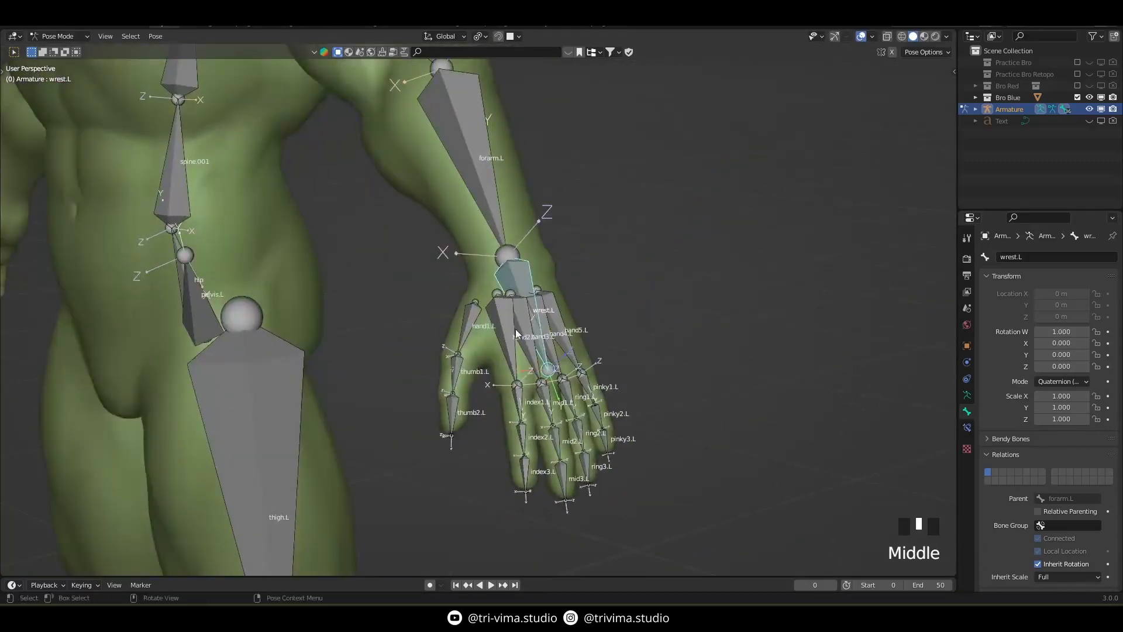
Step: Return to Edit Mode and select the palm bones hand1.L to hand5.L, with wrest.L added last as the active bone
{"action": "key", "text": "ctrl+Tab"}
{"action": "key", "text": "Tab"}
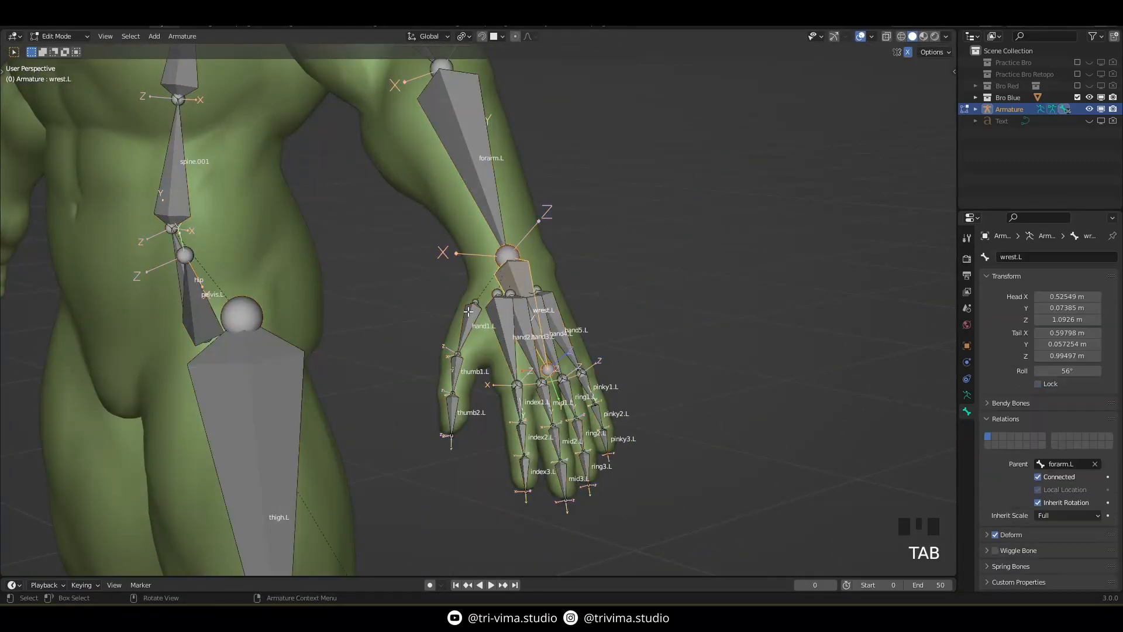
{"action": "left_click", "coordinate": [468, 311]}
{"action": "left_click", "coordinate": [496, 310], "text": "shift"}
{"action": "left_click", "coordinate": [518, 313], "text": "shift"}
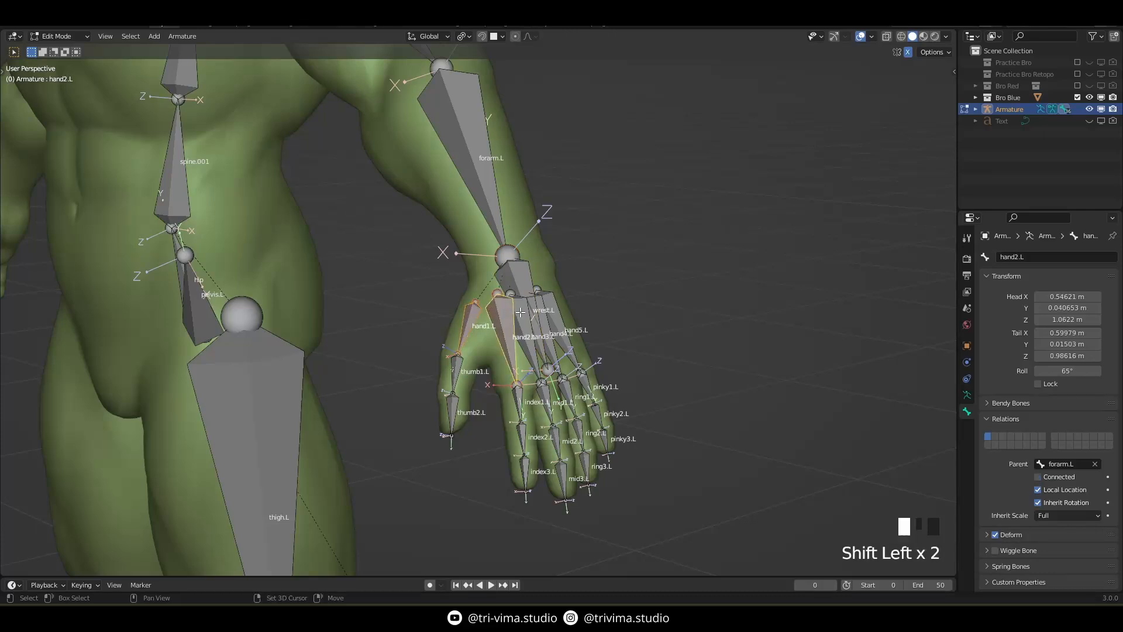
{"action": "left_click", "coordinate": [555, 346], "text": "shift"}
{"action": "left_click", "coordinate": [576, 345], "text": "shift"}
{"action": "middle_click_drag", "start_coordinate": [576, 346], "coordinate": [513, 291]}
{"action": "left_click", "coordinate": [466, 282], "text": "shift"}
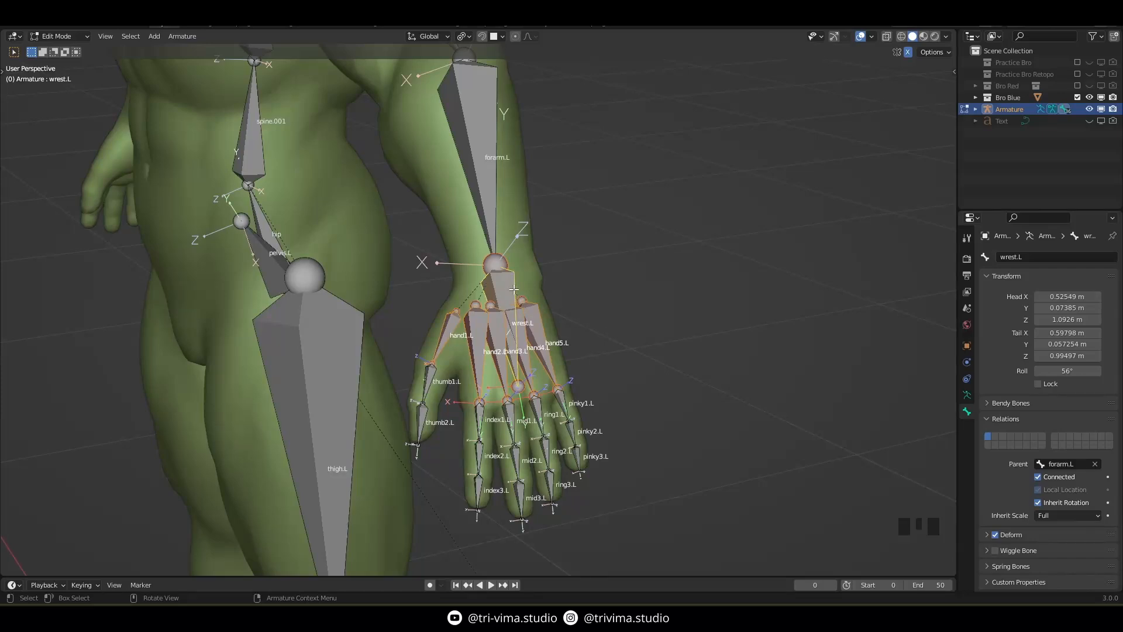
Step: Try to parent the selected palm bones to wrest.L with the Connected option, and undo it
{"action": "key", "text": "ctrl+p"}
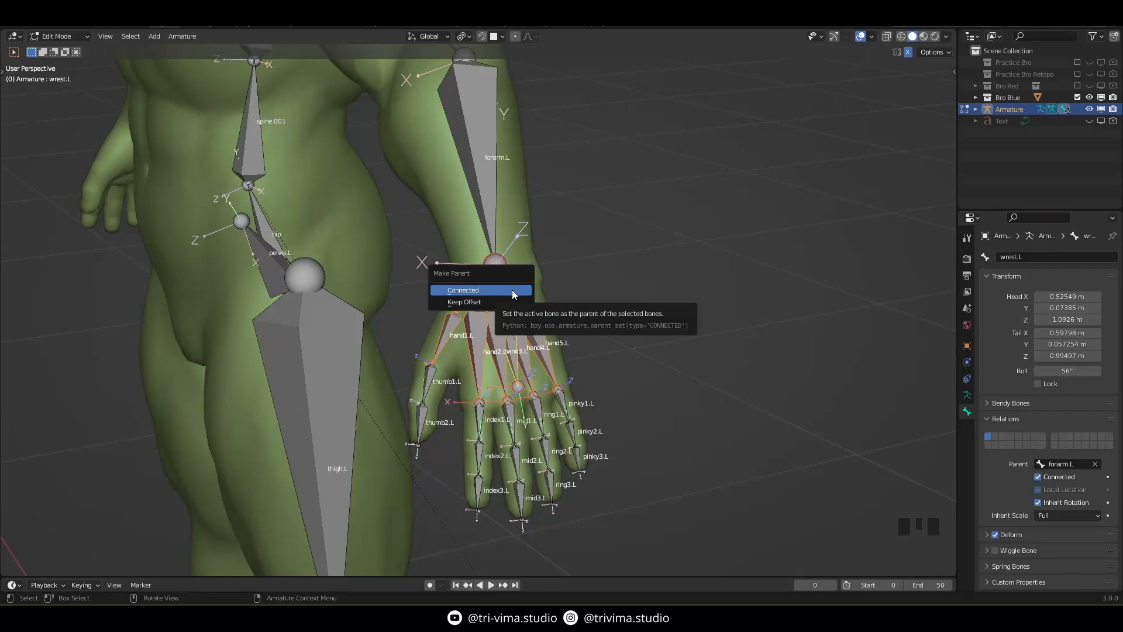
{"action": "left_click", "coordinate": [513, 291]}
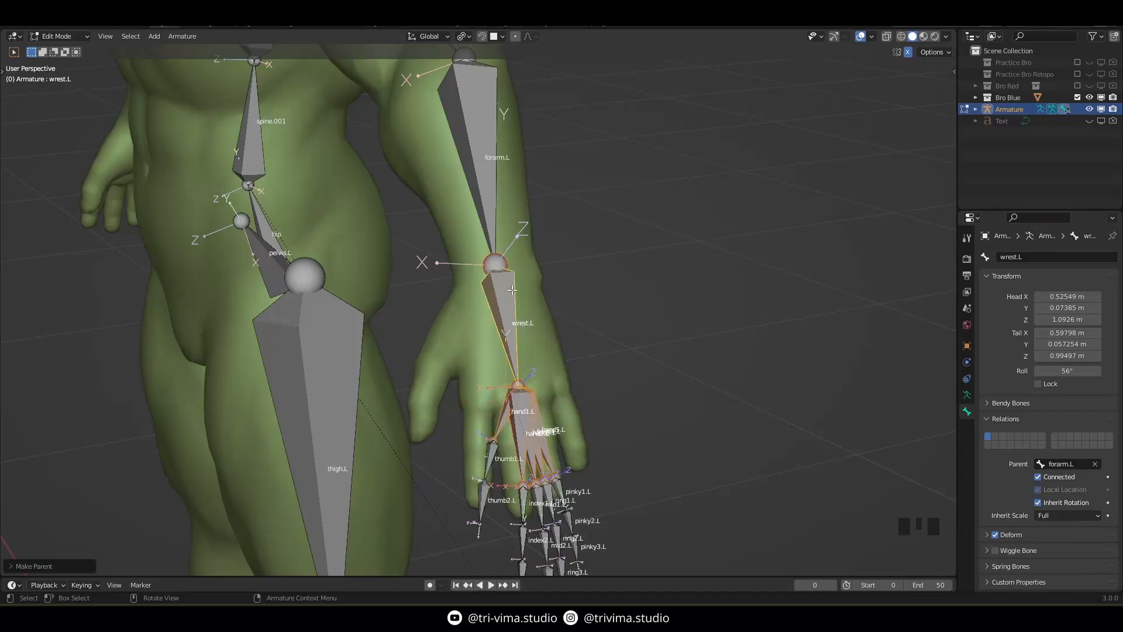
{"action": "key", "text": "ctrl+z"}
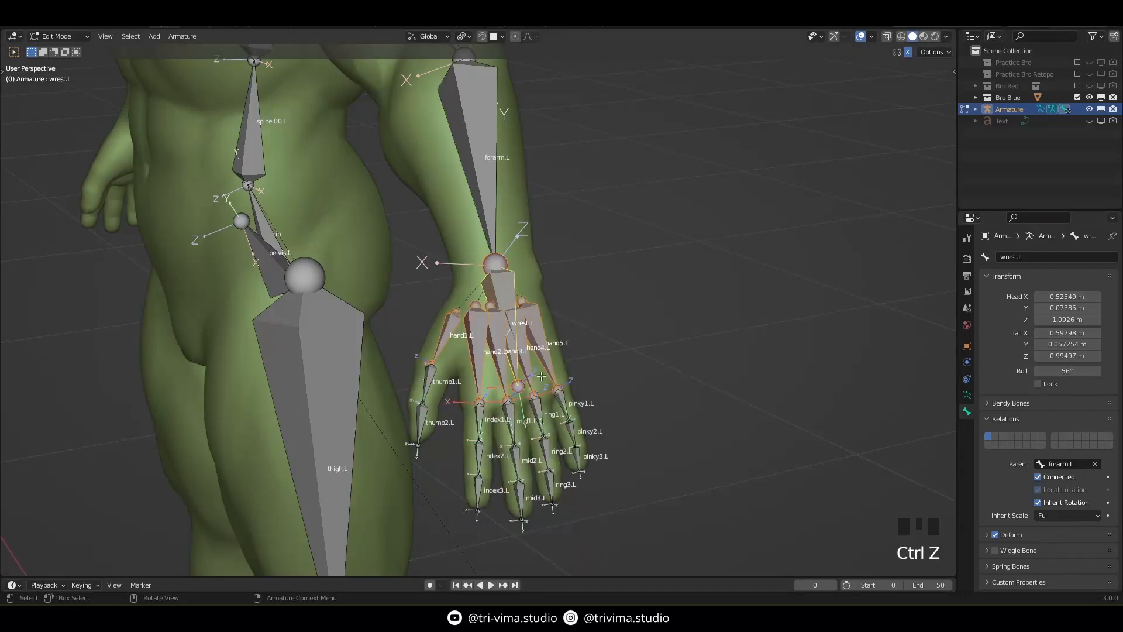
Step: Parent the selected palm bones to wrest.L with Keep Offset and clear the selection
{"action": "key", "text": "ctrl+p"}
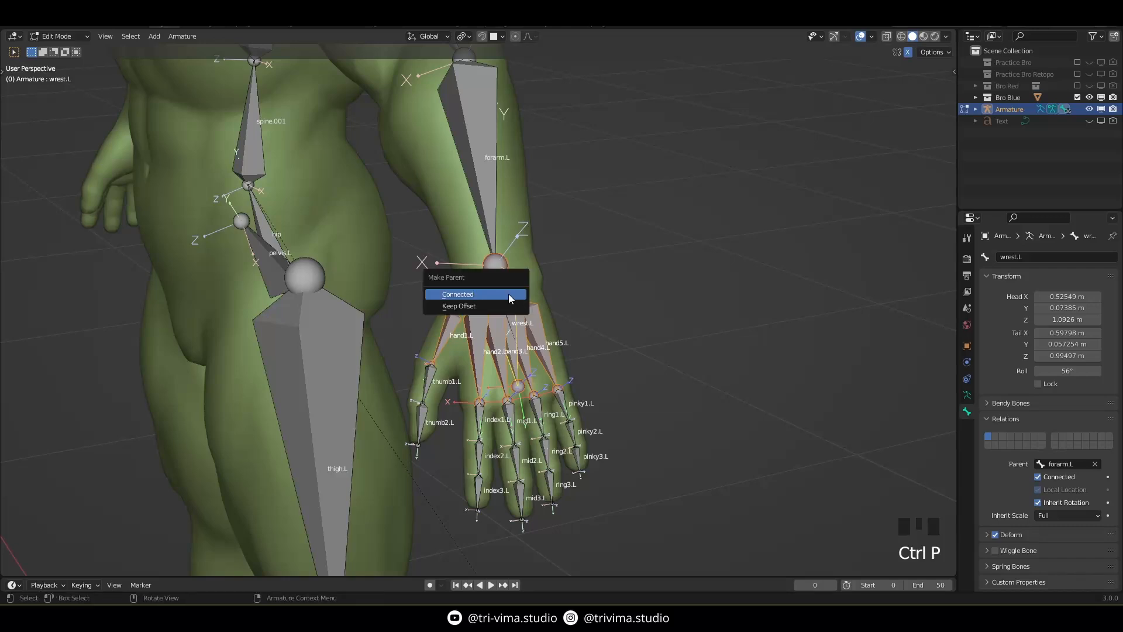
{"action": "left_click", "coordinate": [482, 297]}
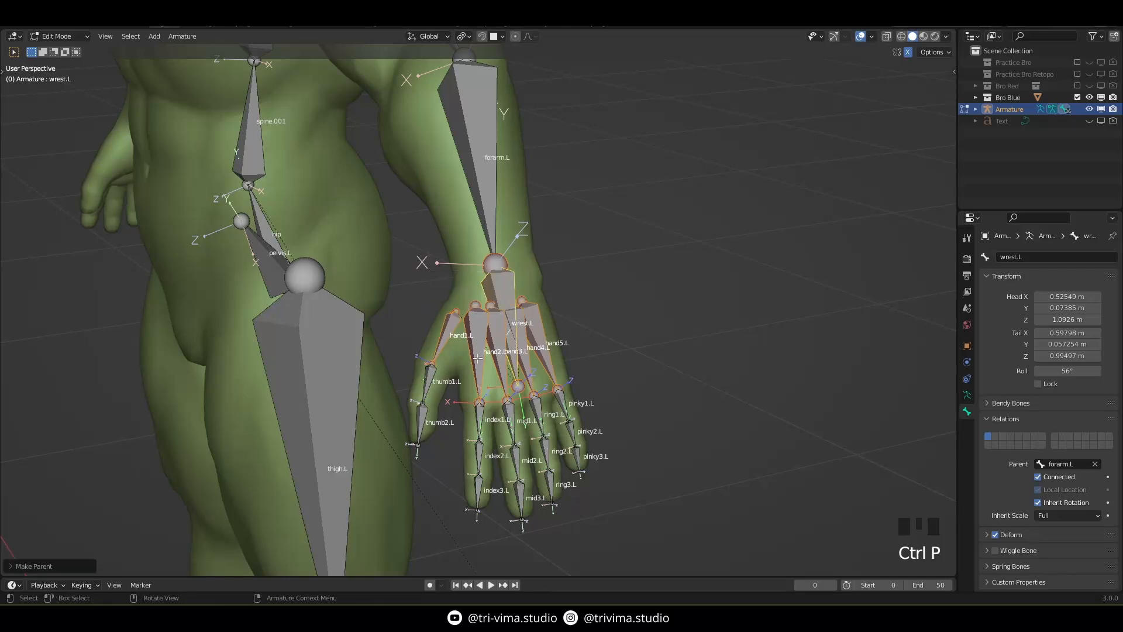
{"action": "left_click", "coordinate": [667, 495]}
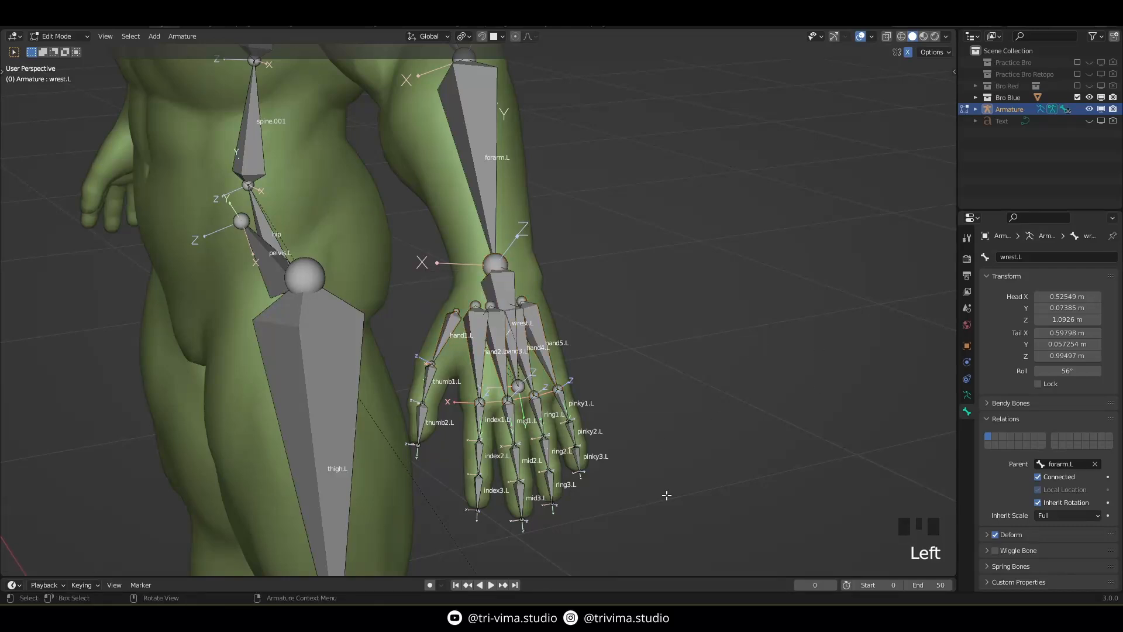
{"action": "middle_click_drag", "start_coordinate": [667, 495], "coordinate": [691, 377]}
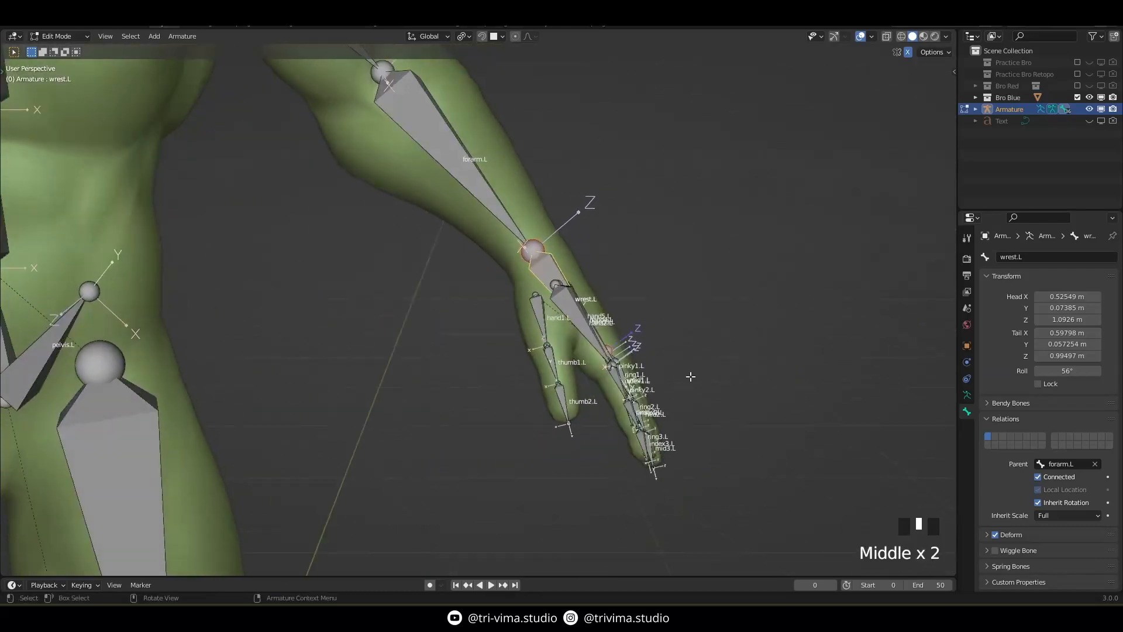
{"action": "key", "text": "r"}
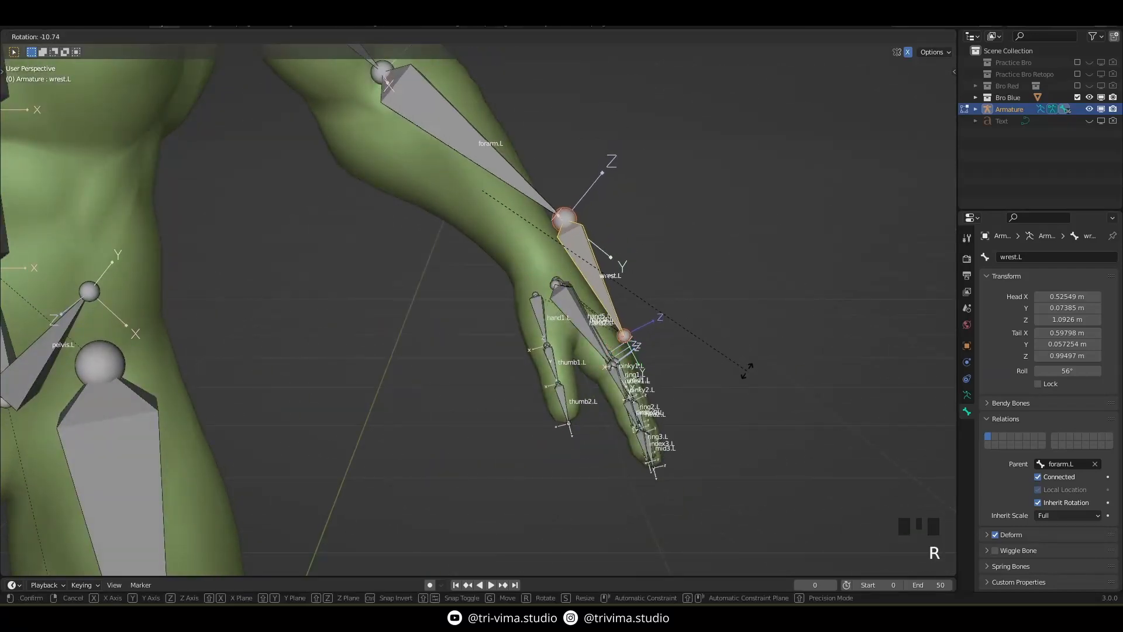
{"action": "right_click", "coordinate": [747, 370]}
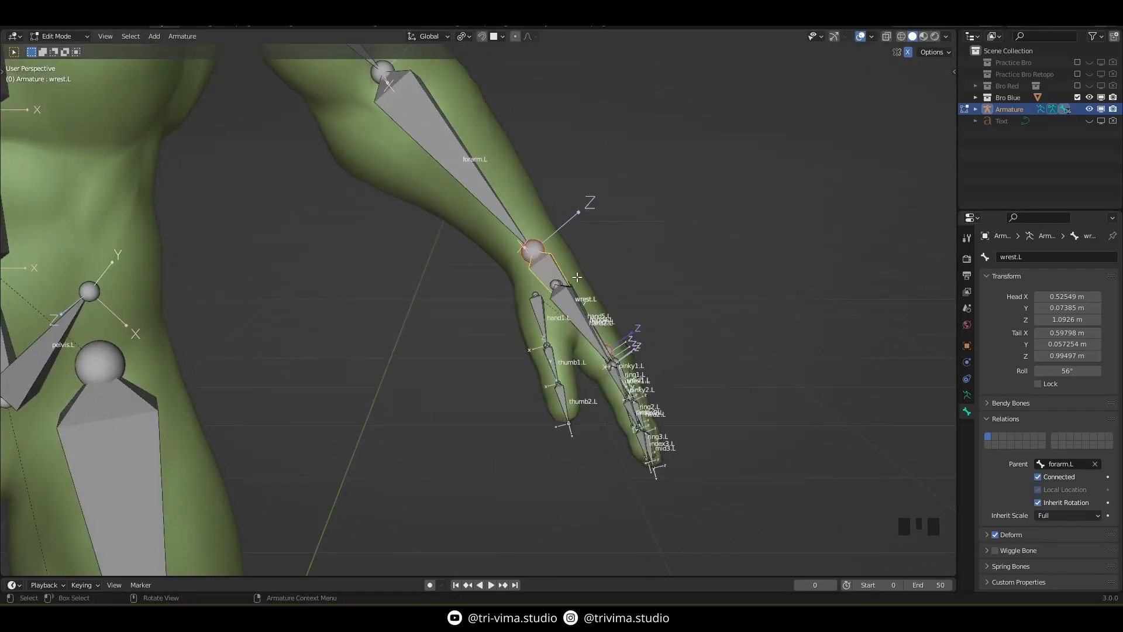
{"action": "left_click", "coordinate": [465, 37]}
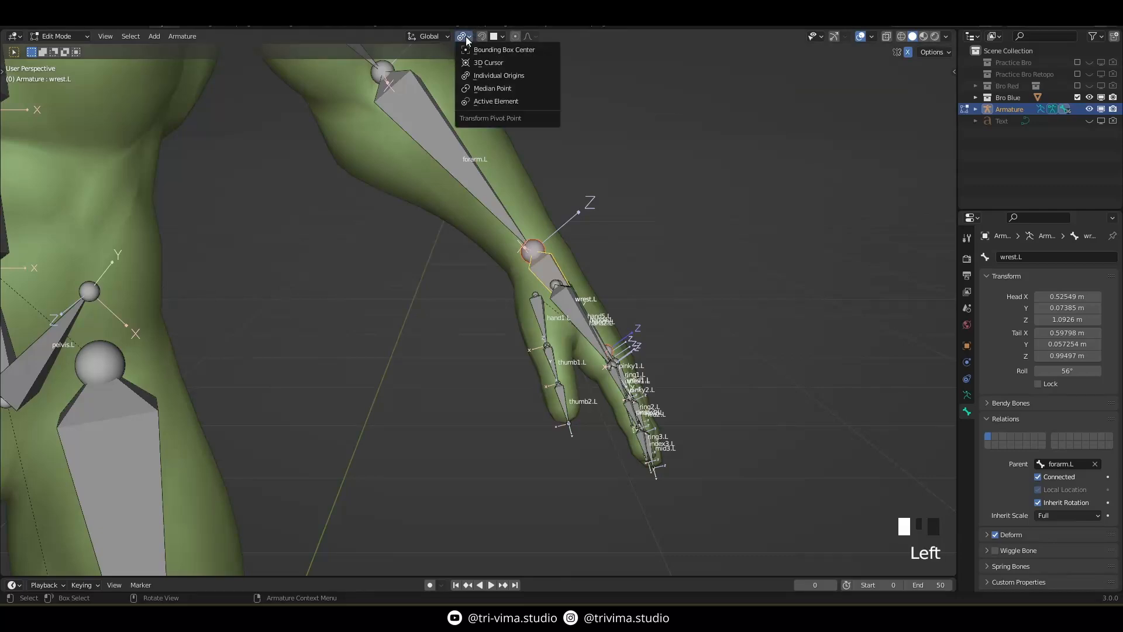
Step: Switch to Pose Mode and test how the hand follows wrest.L with a plain and a trackball rotation, cancelling both
{"action": "key", "text": "ctrl+Tab"}
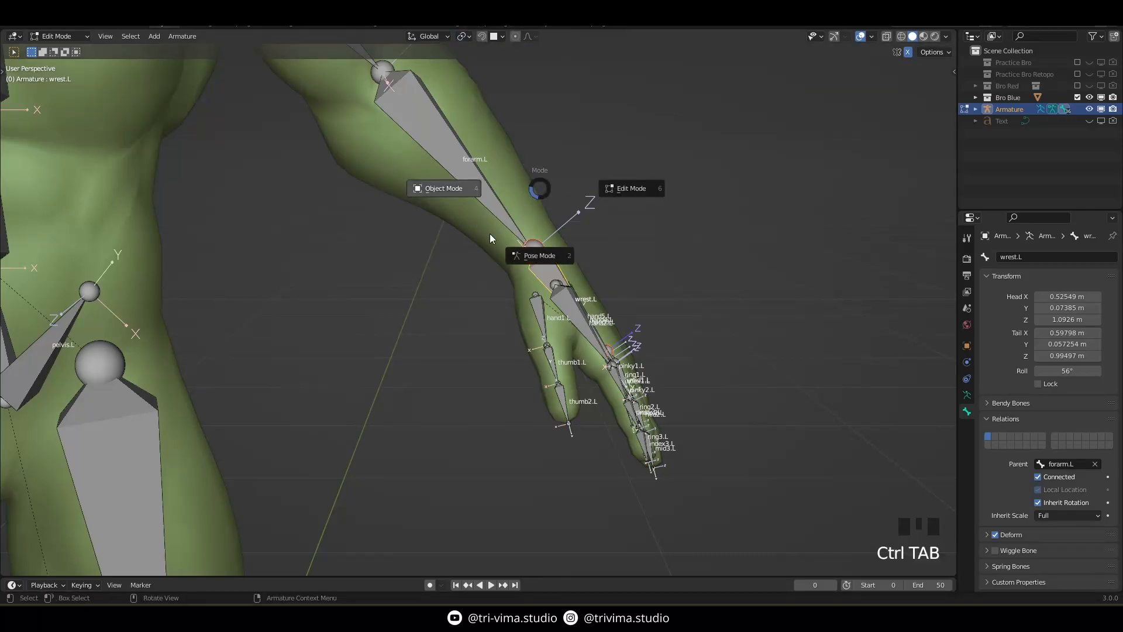
{"action": "left_click", "coordinate": [532, 253]}
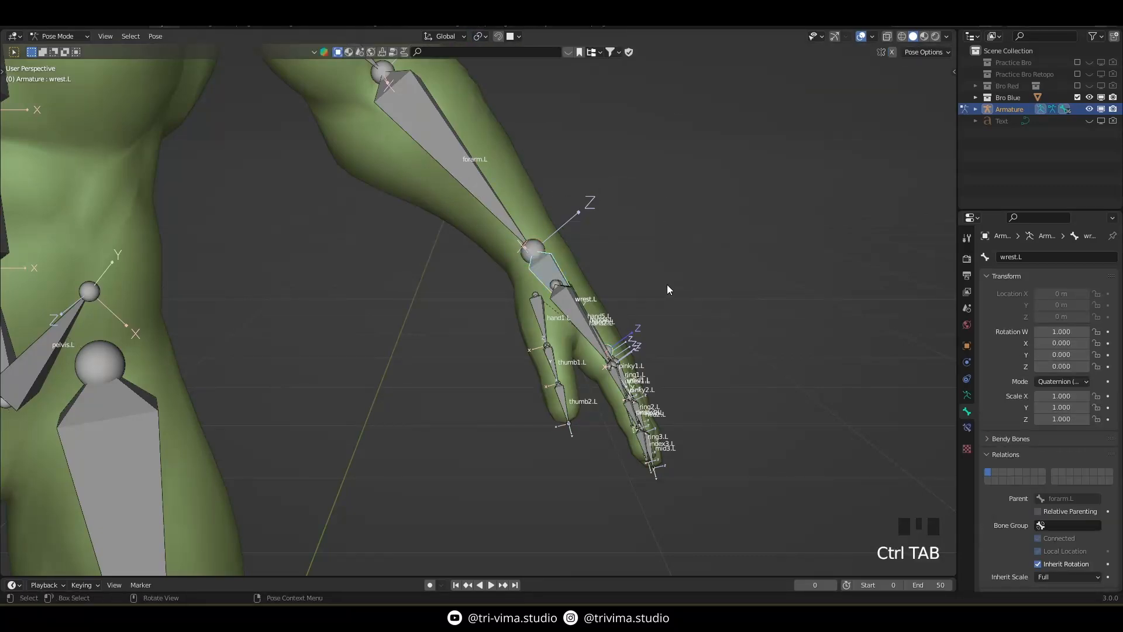
{"action": "key", "text": "r"}
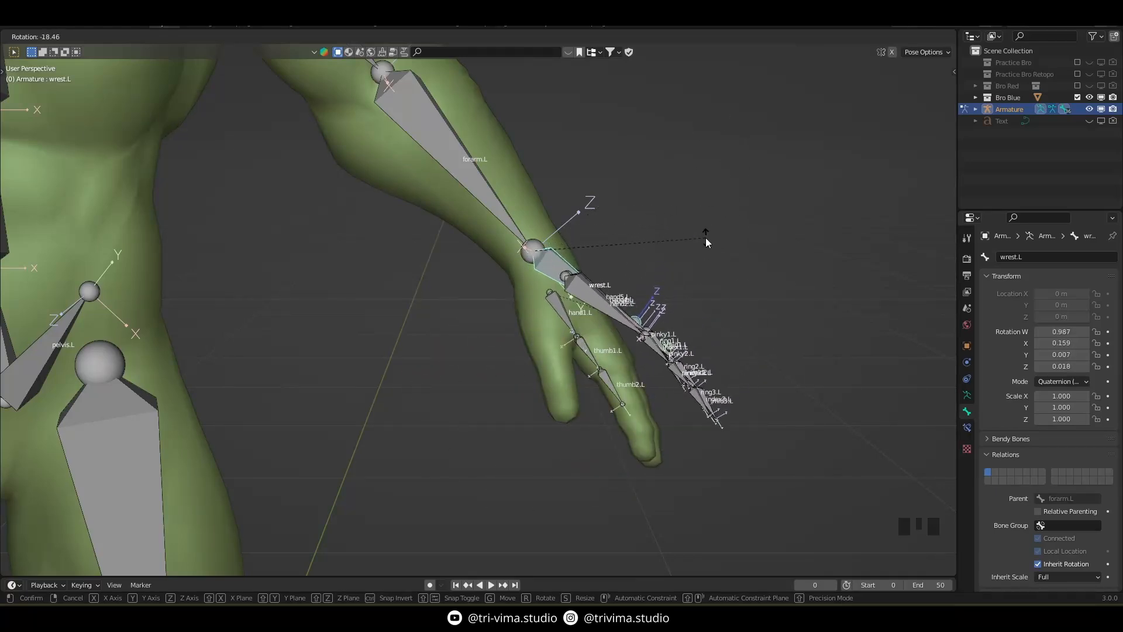
{"action": "right_click", "coordinate": [742, 302]}
{"action": "middle_click_drag", "start_coordinate": [742, 302], "coordinate": [565, 305]}
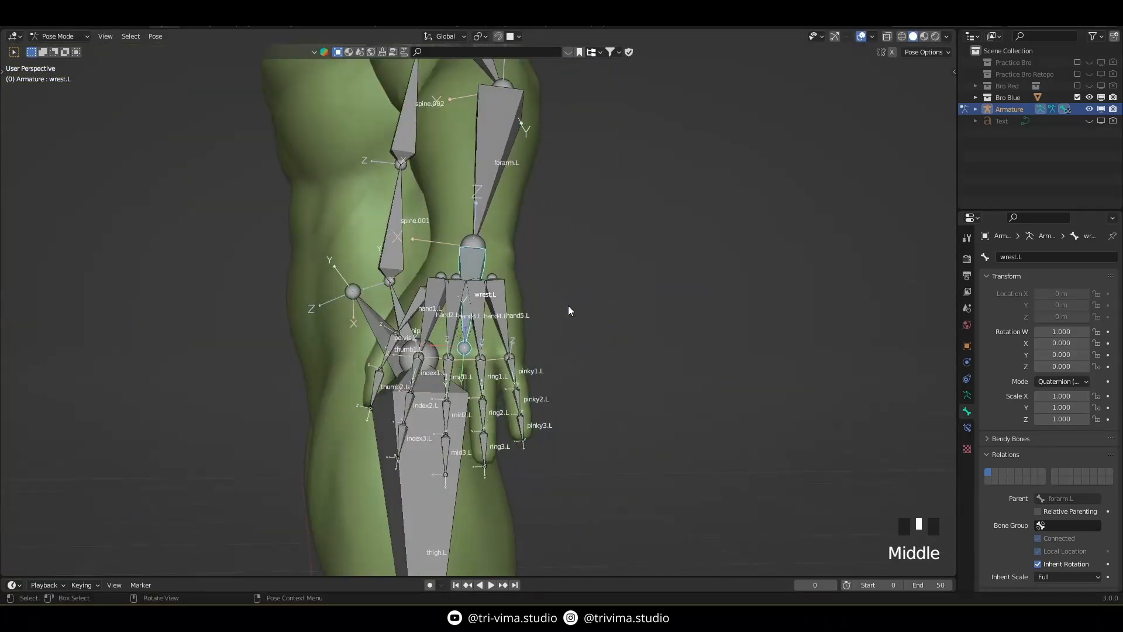
{"action": "key", "text": "r"}
{"action": "key", "text": "r"}
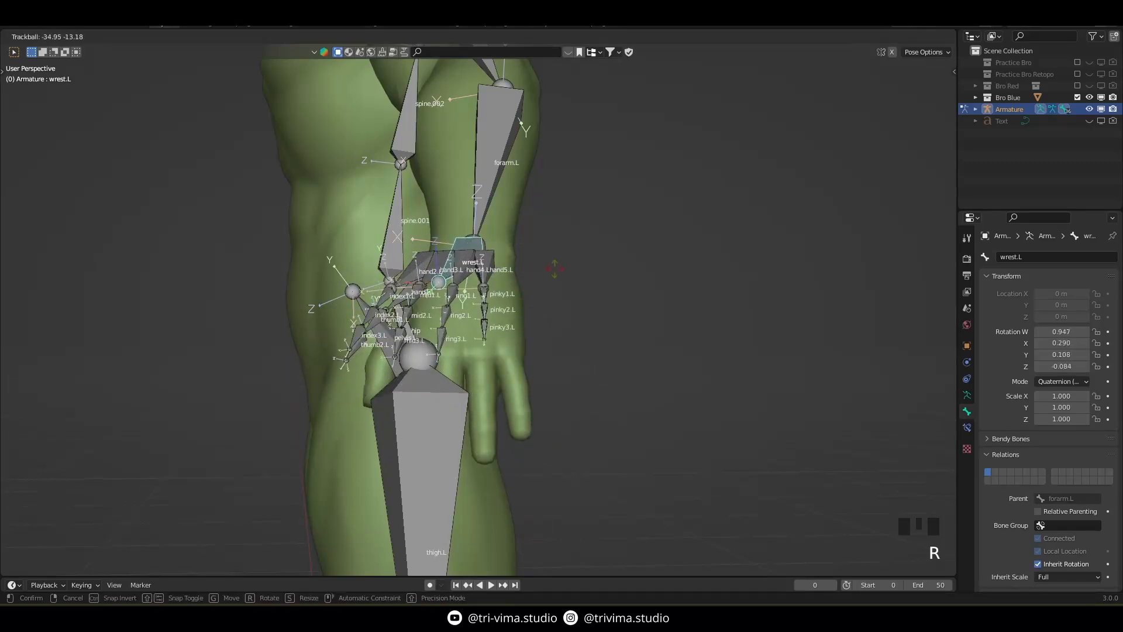
{"action": "right_click", "coordinate": [562, 290]}
Step: Return the armature to Edit Mode and save the file
{"action": "middle_click_drag", "start_coordinate": [564, 296], "coordinate": [632, 343]}
{"action": "key", "text": "ctrl+Tab"}
{"action": "key", "text": "Tab"}
{"action": "key", "text": "ctrl"}
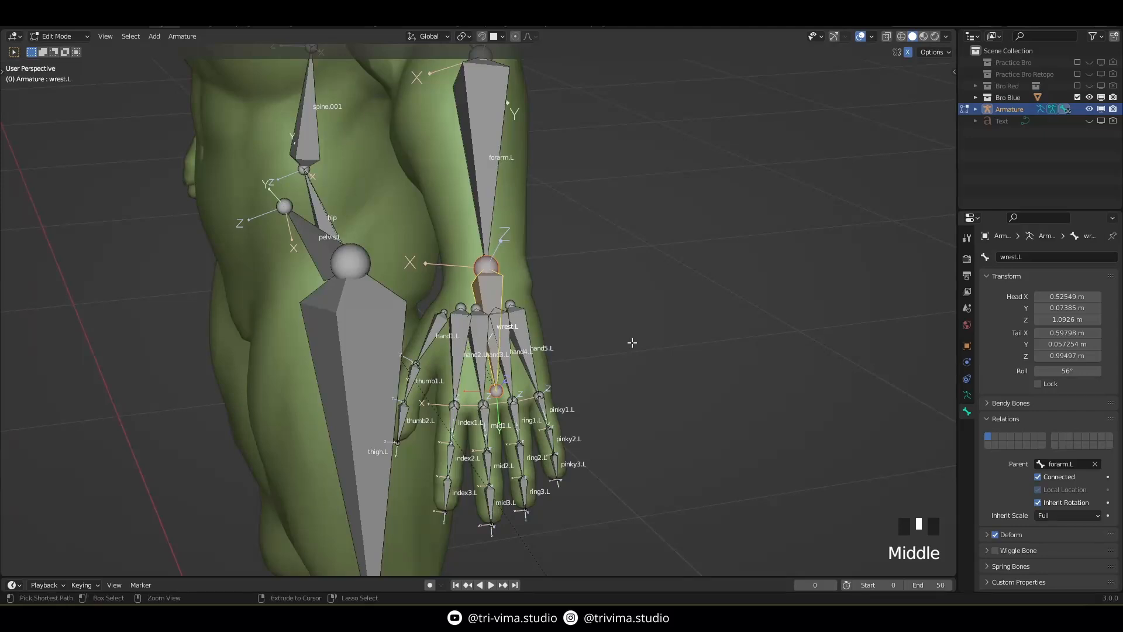
{"action": "key", "text": "ctrl+s"}
Step: Exclude the Bro Blue collection from the view layer and deselect the wrest.L bone
{"action": "middle_click_drag", "start_coordinate": [620, 389], "coordinate": [705, 378]}
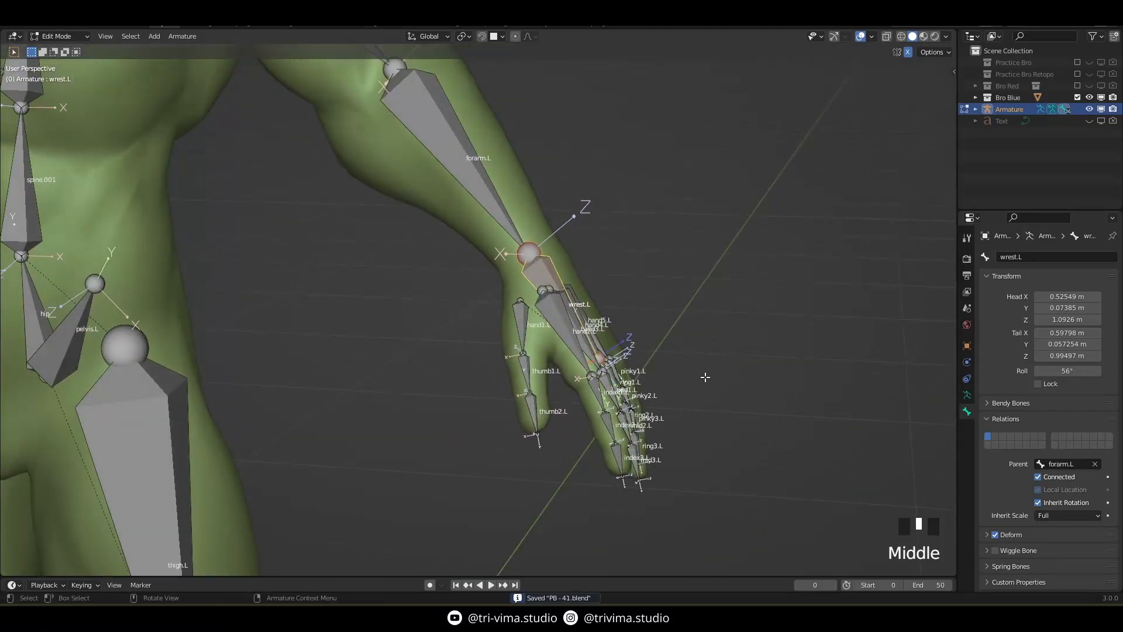
{"action": "scroll", "coordinate": [705, 377], "scroll_direction": "down", "scroll_amount": 2}
{"action": "middle_click_drag", "start_coordinate": [409, 402], "coordinate": [374, 245], "text": "shift"}
{"action": "scroll", "coordinate": [504, 427], "scroll_direction": "up", "scroll_amount": 4}
{"action": "scroll", "coordinate": [440, 366], "scroll_direction": "up", "scroll_amount": 1}
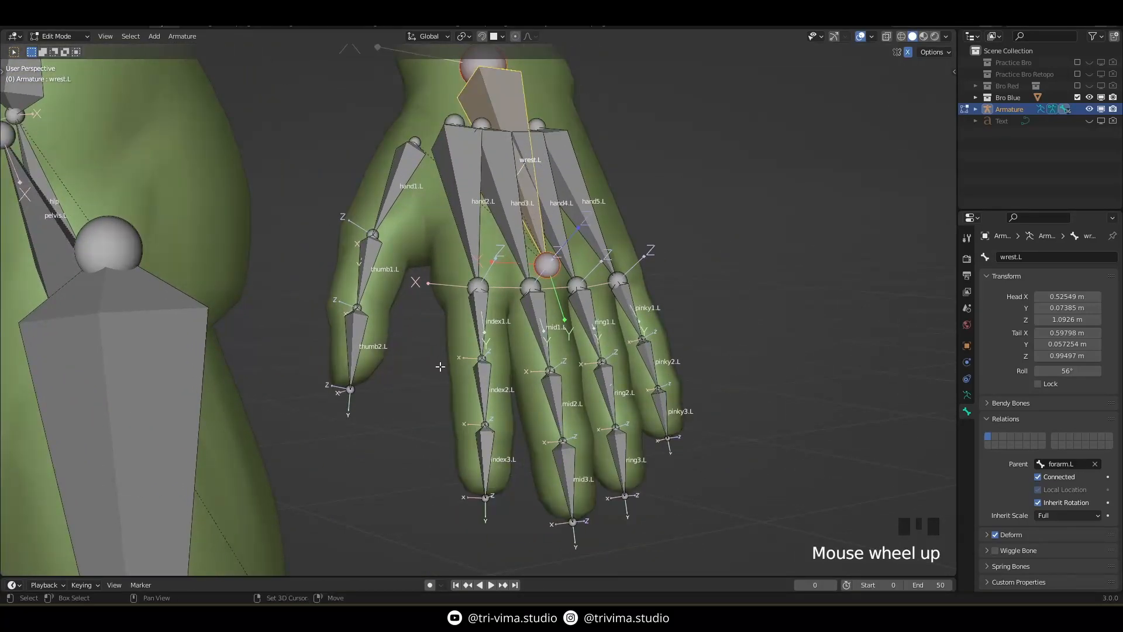
{"action": "middle_click_drag", "start_coordinate": [441, 366], "coordinate": [431, 384], "text": "shift"}
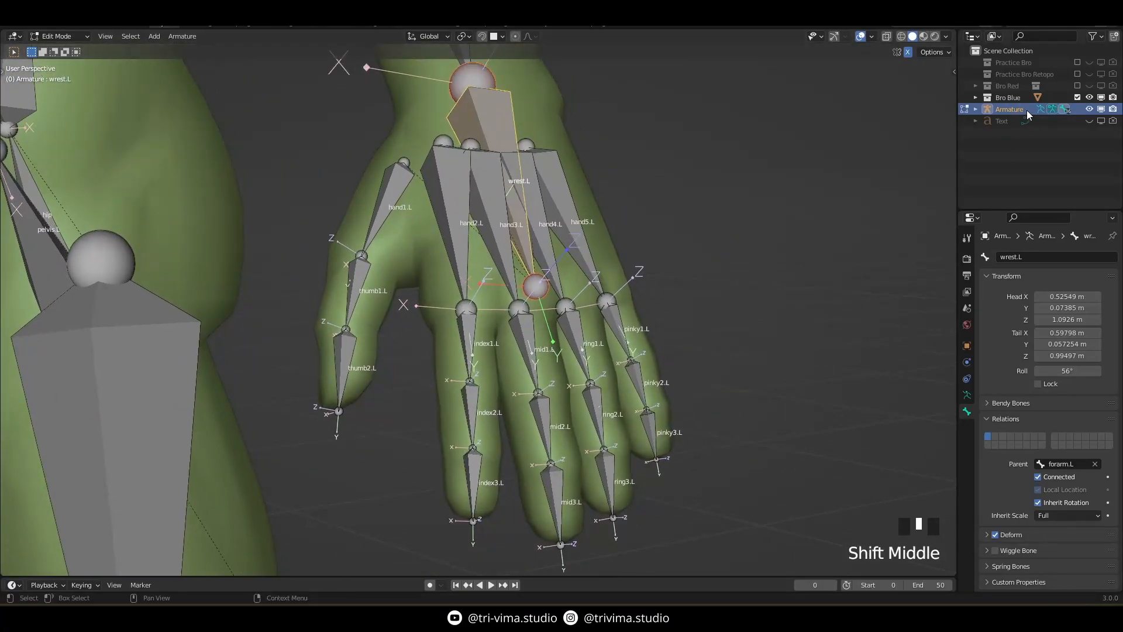
{"action": "left_click", "coordinate": [1079, 98]}
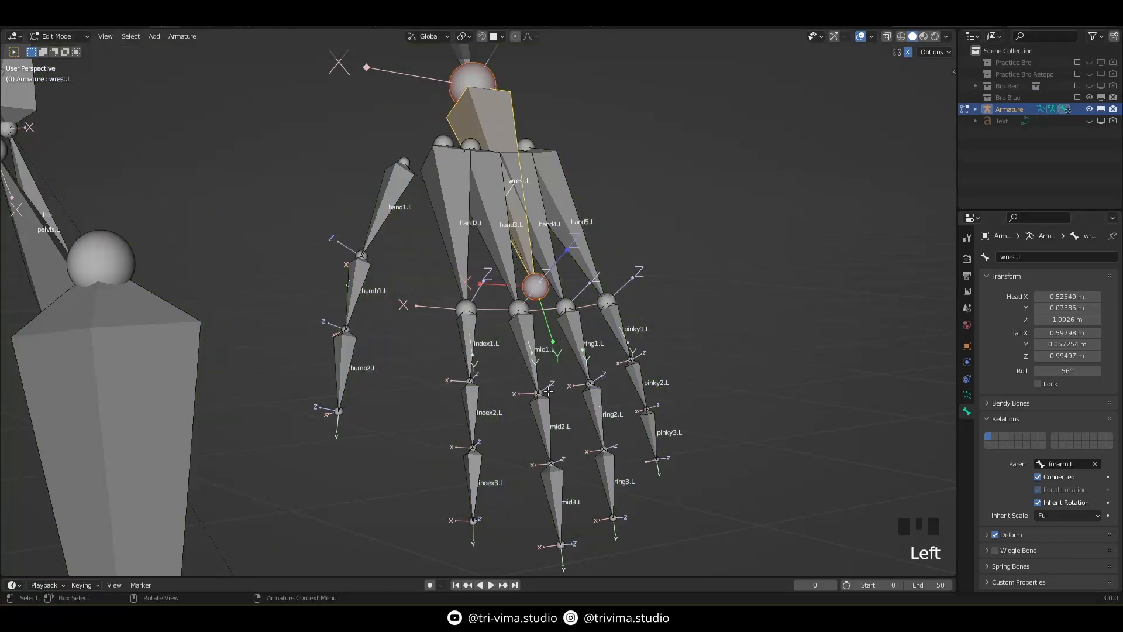
{"action": "scroll", "coordinate": [525, 419], "scroll_direction": "up", "scroll_amount": 1}
{"action": "middle_click_drag", "start_coordinate": [506, 448], "coordinate": [436, 384], "text": "shift"}
{"action": "left_click", "coordinate": [753, 271]}
{"action": "middle_click_drag", "start_coordinate": [753, 271], "coordinate": [740, 417], "text": "ctrl"}
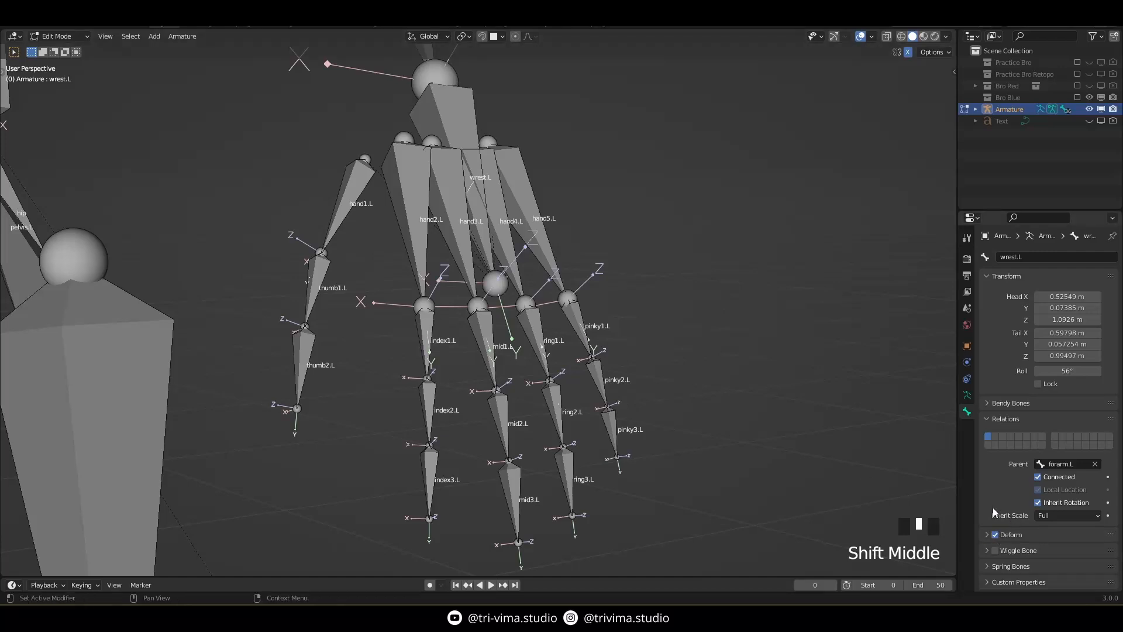
Step: Turn off the armature's bone axes display and switch the viewport shading to wireframe
{"action": "left_click", "coordinate": [967, 395]}
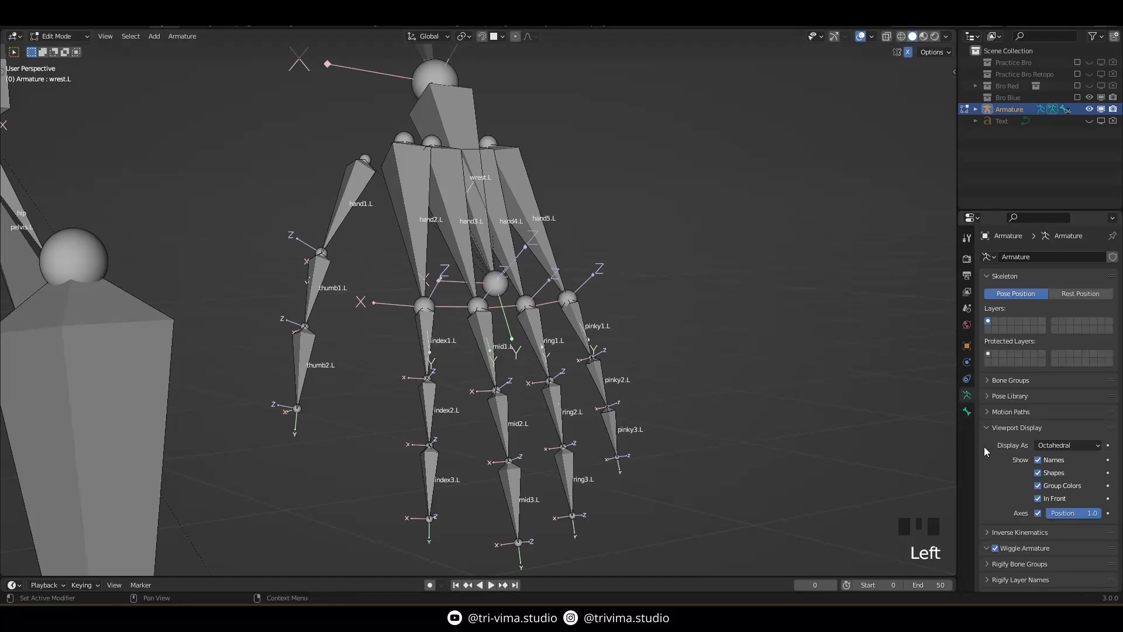
{"action": "left_click", "coordinate": [1038, 514]}
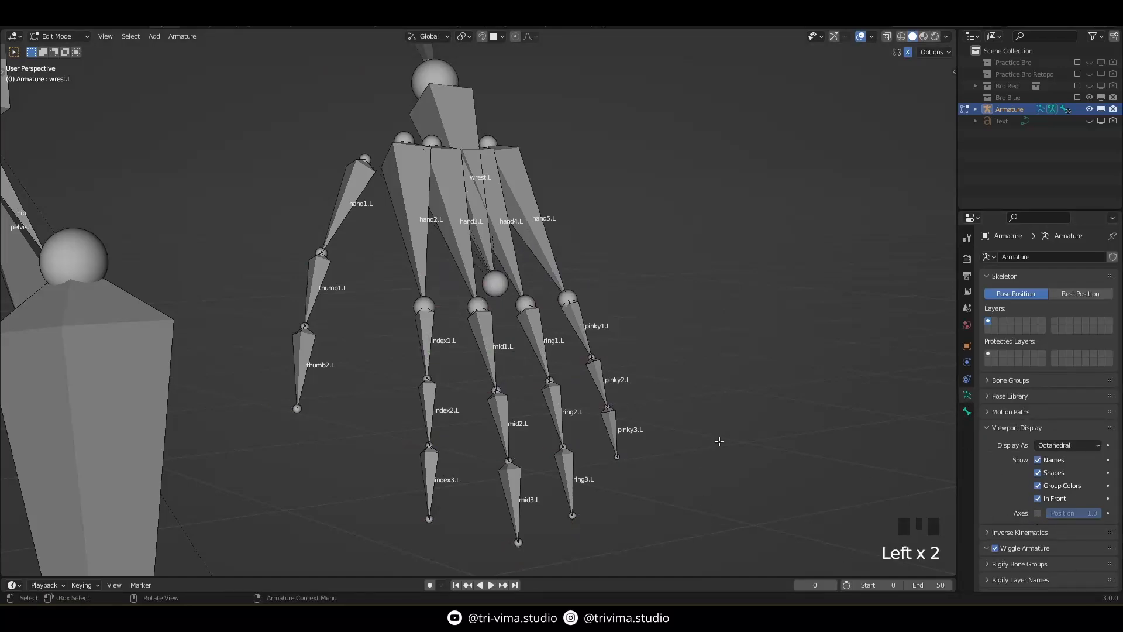
{"action": "key", "text": "z"}
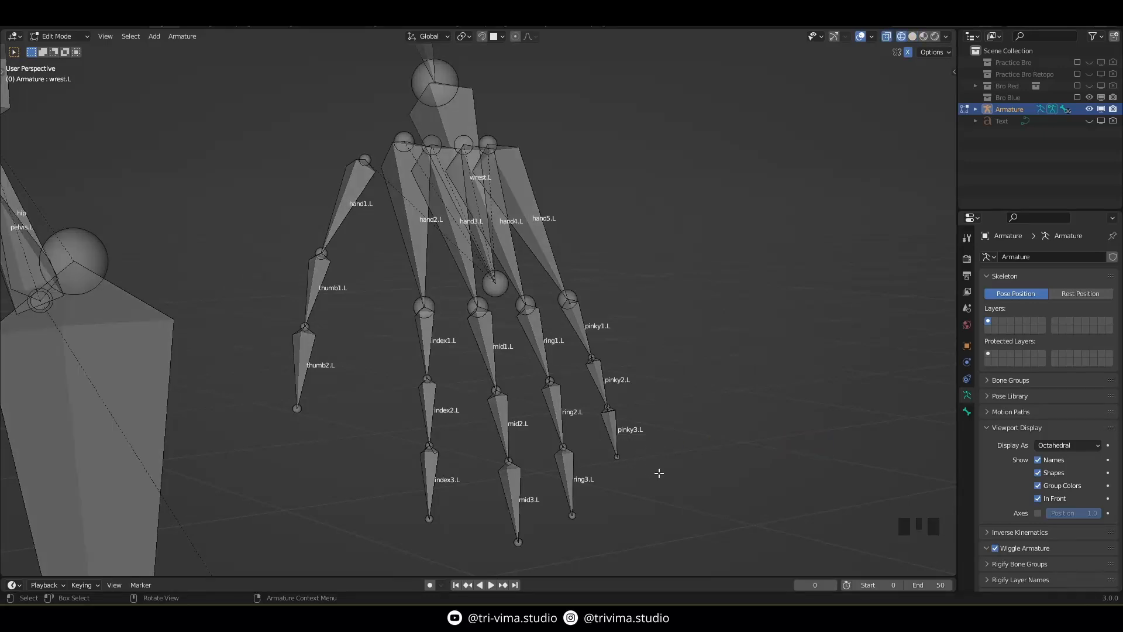
Step: Switch the armature from Edit Mode to Object Mode, keeping the left hand bones in view
{"action": "middle_click_drag", "start_coordinate": [708, 418], "coordinate": [716, 408], "text": "shift"}
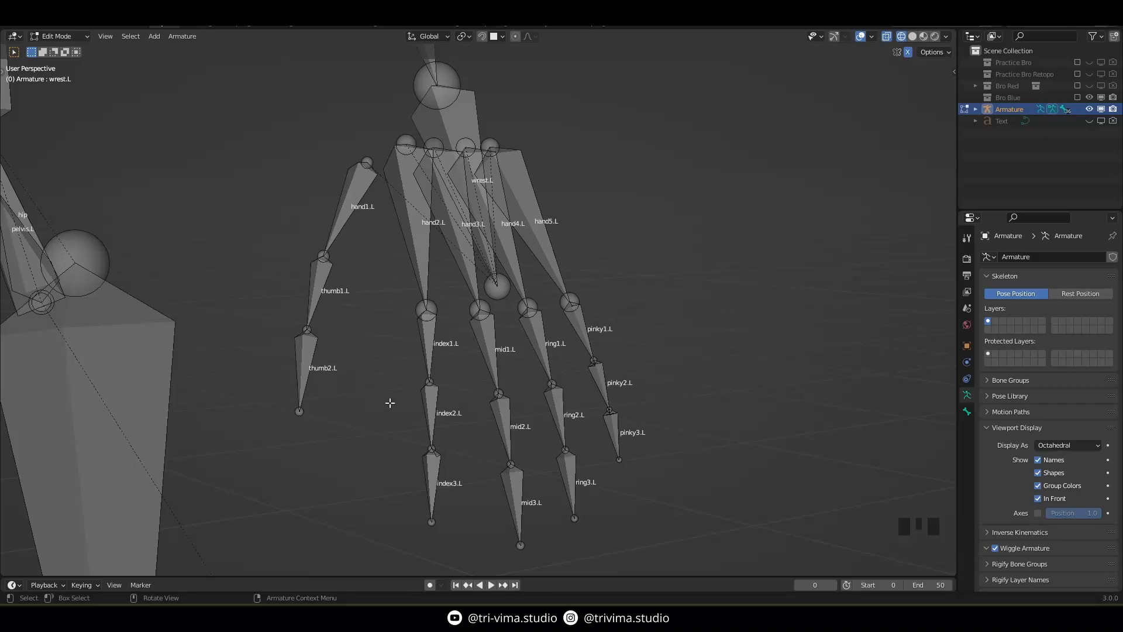
{"action": "scroll", "coordinate": [495, 302], "scroll_direction": "down", "scroll_amount": 3}
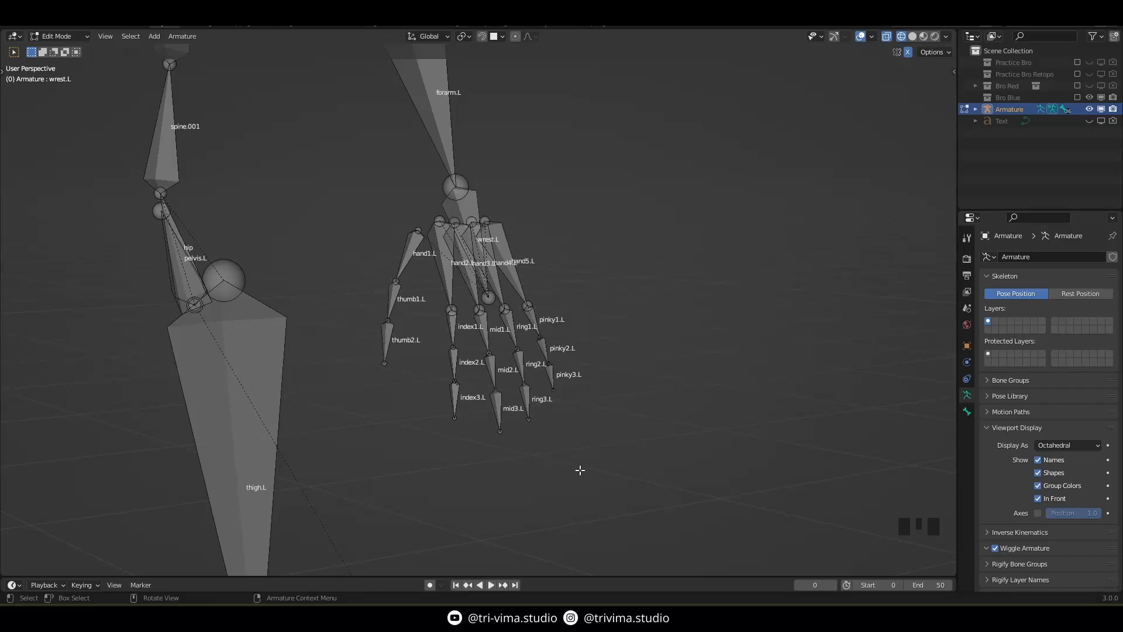
{"action": "key", "text": "ctrl+Tab"}
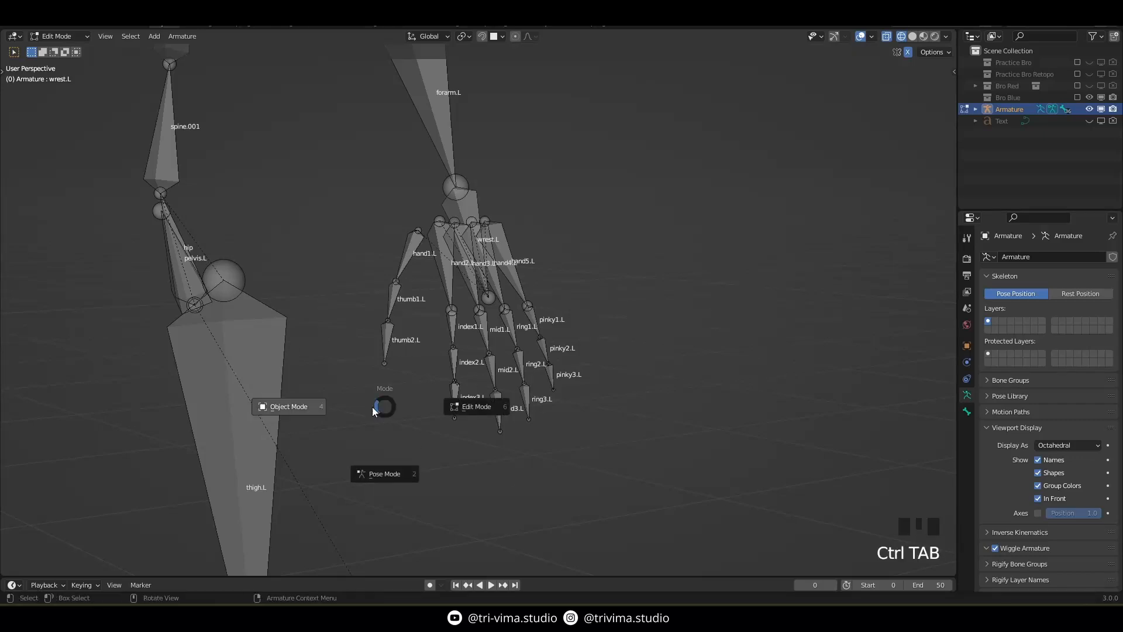
{"action": "left_click", "coordinate": [292, 406]}
{"action": "scroll", "coordinate": [589, 514], "scroll_direction": "down", "scroll_amount": 3}
{"action": "middle_click_drag", "start_coordinate": [591, 468], "coordinate": [520, 404], "text": "shift"}
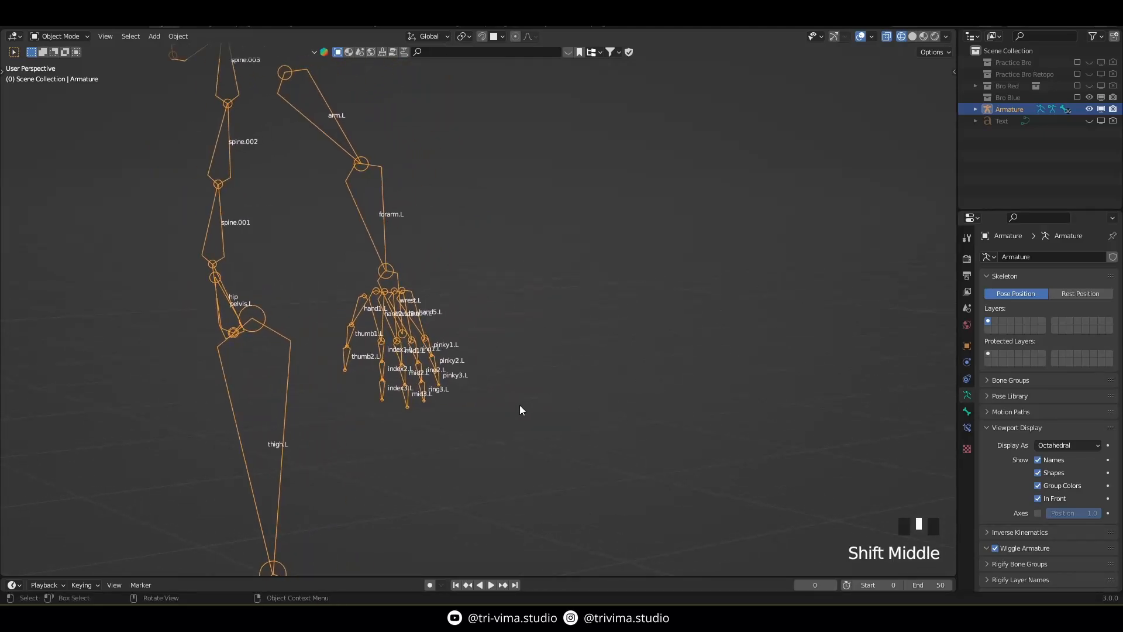
{"action": "scroll", "coordinate": [426, 427], "scroll_direction": "up", "scroll_amount": 4}
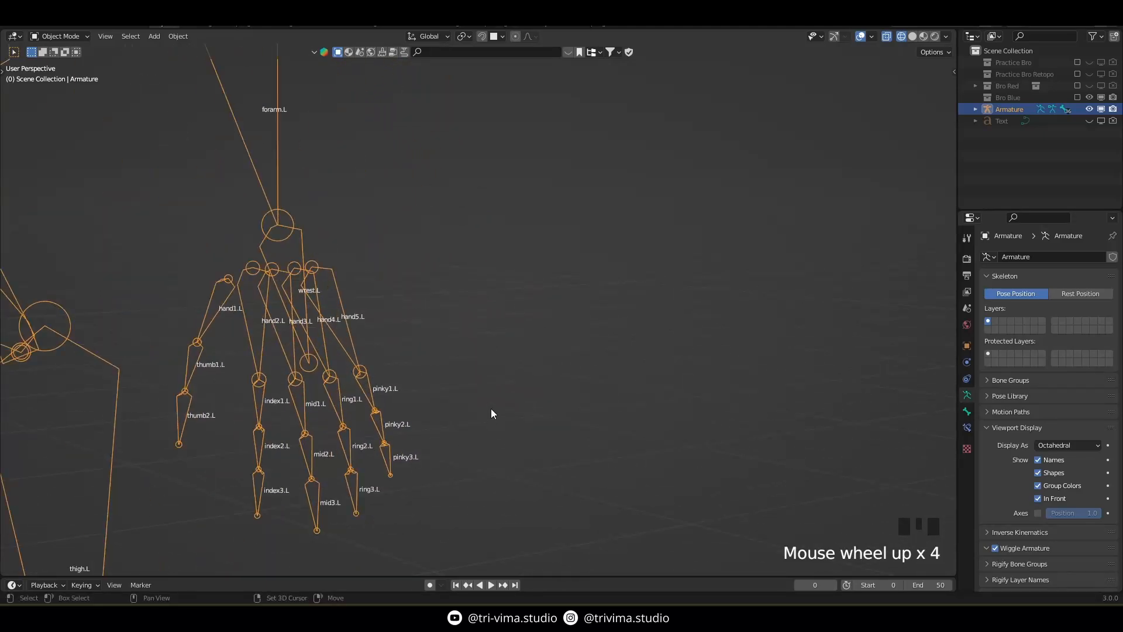